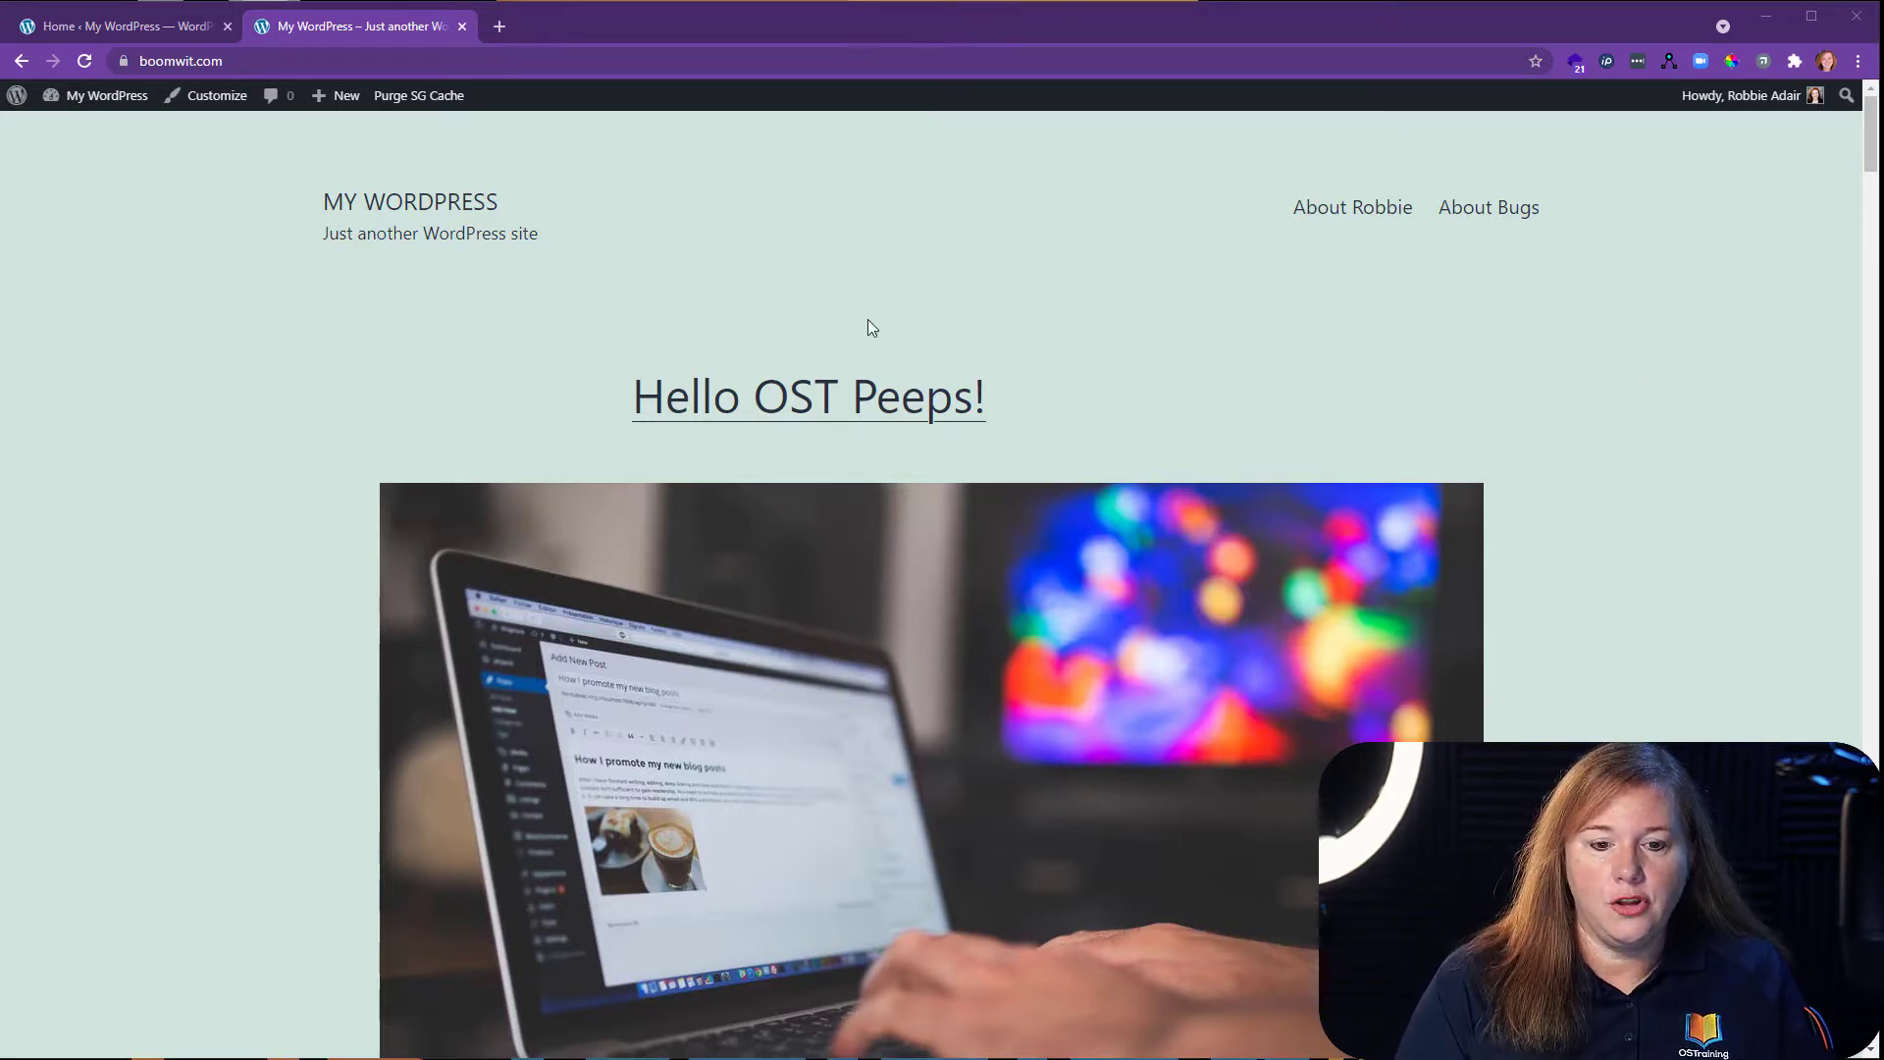
Scroll the live homepage and briefly highlight the 'Hello OST Peeps!' post title.
{"action": "scroll", "coordinate": [1119, 387], "scroll_direction": "down", "scroll_amount": 10}
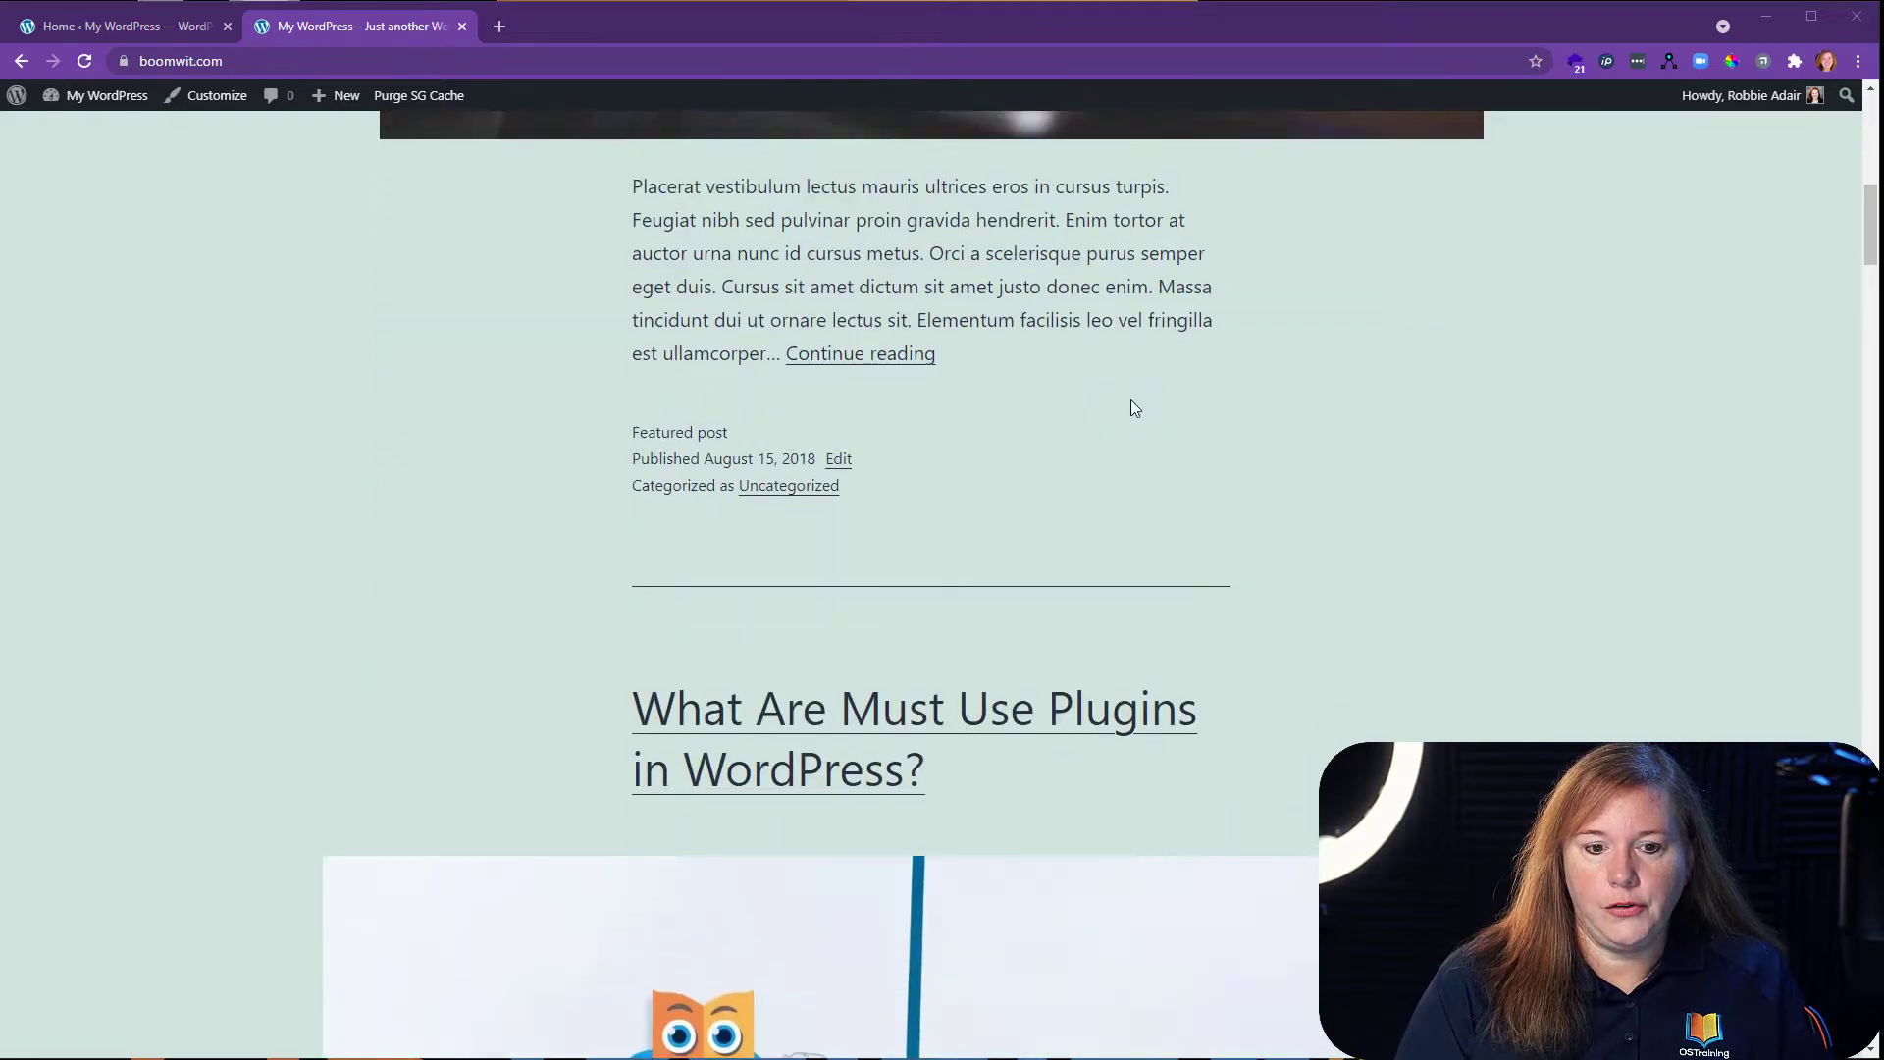
{"action": "scroll", "coordinate": [1136, 408], "scroll_direction": "down", "scroll_amount": 16}
{"action": "scroll", "coordinate": [1173, 393], "scroll_direction": "up", "scroll_amount": 2}
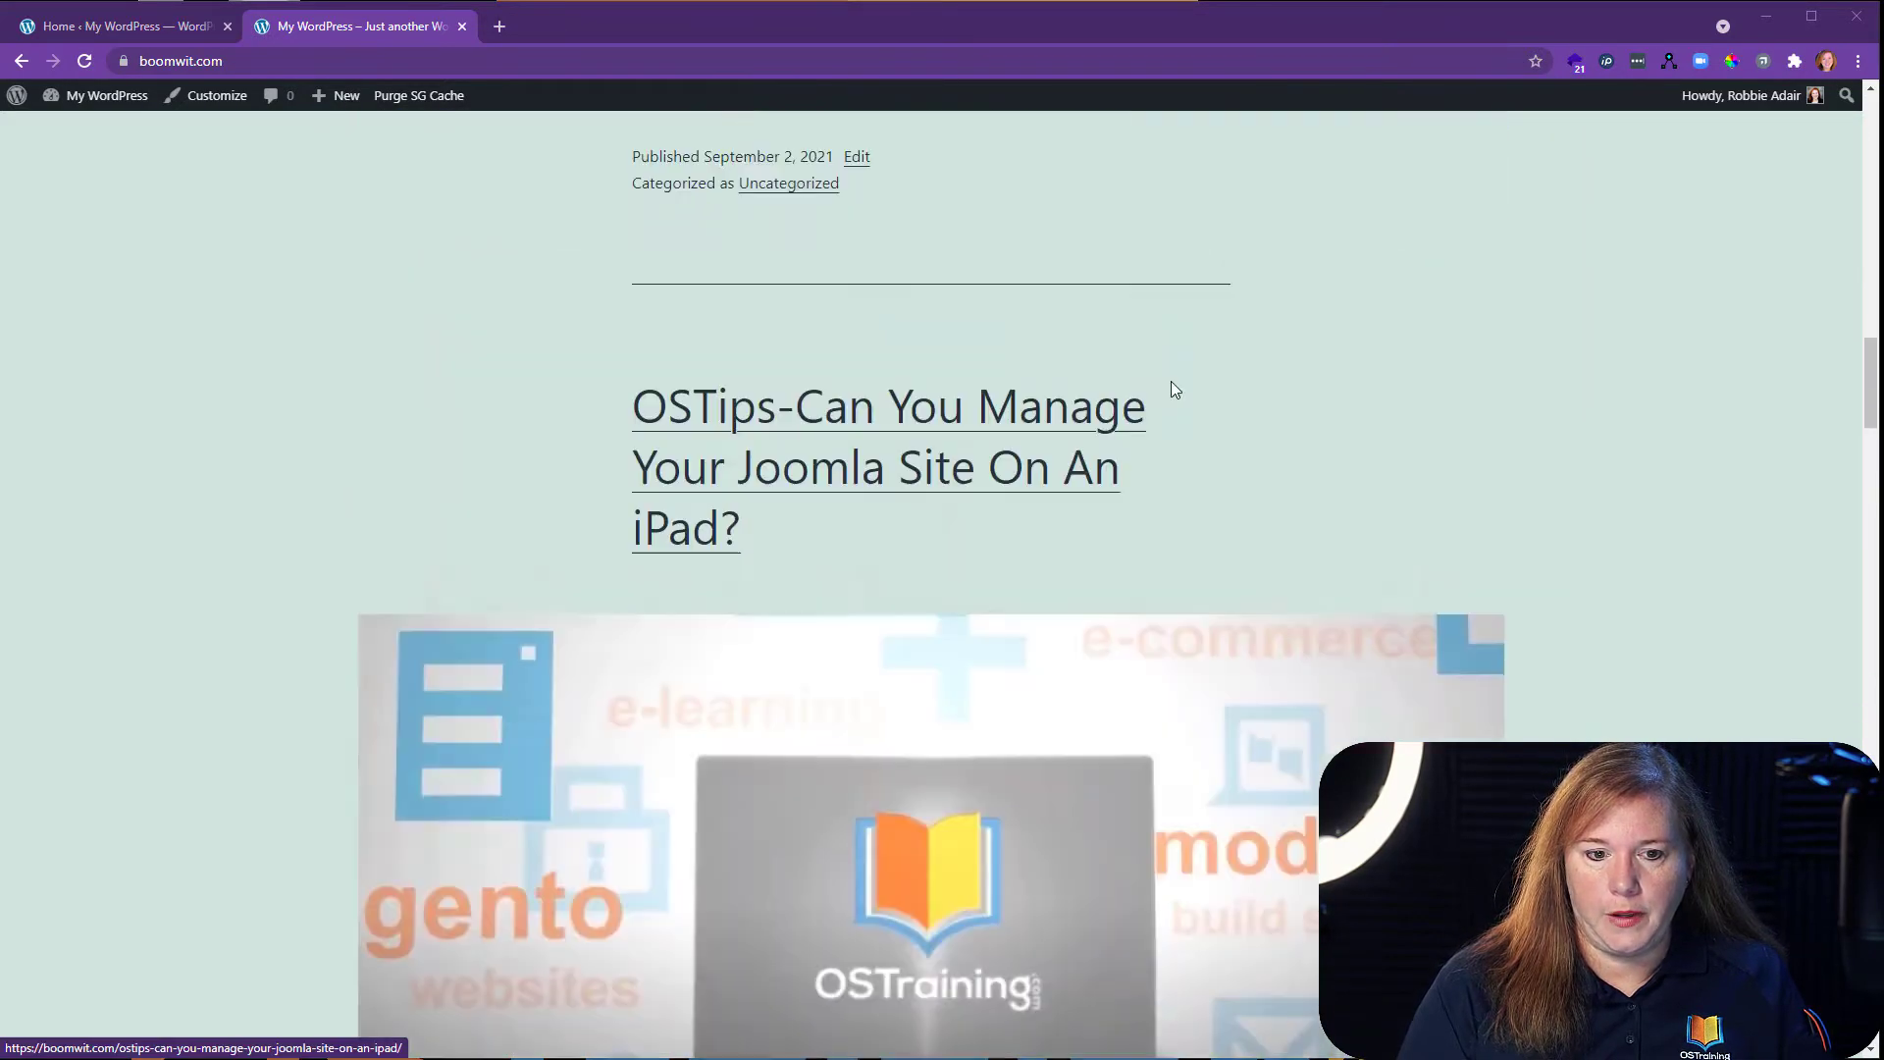
{"action": "scroll", "coordinate": [1177, 393], "scroll_direction": "up", "scroll_amount": 20}
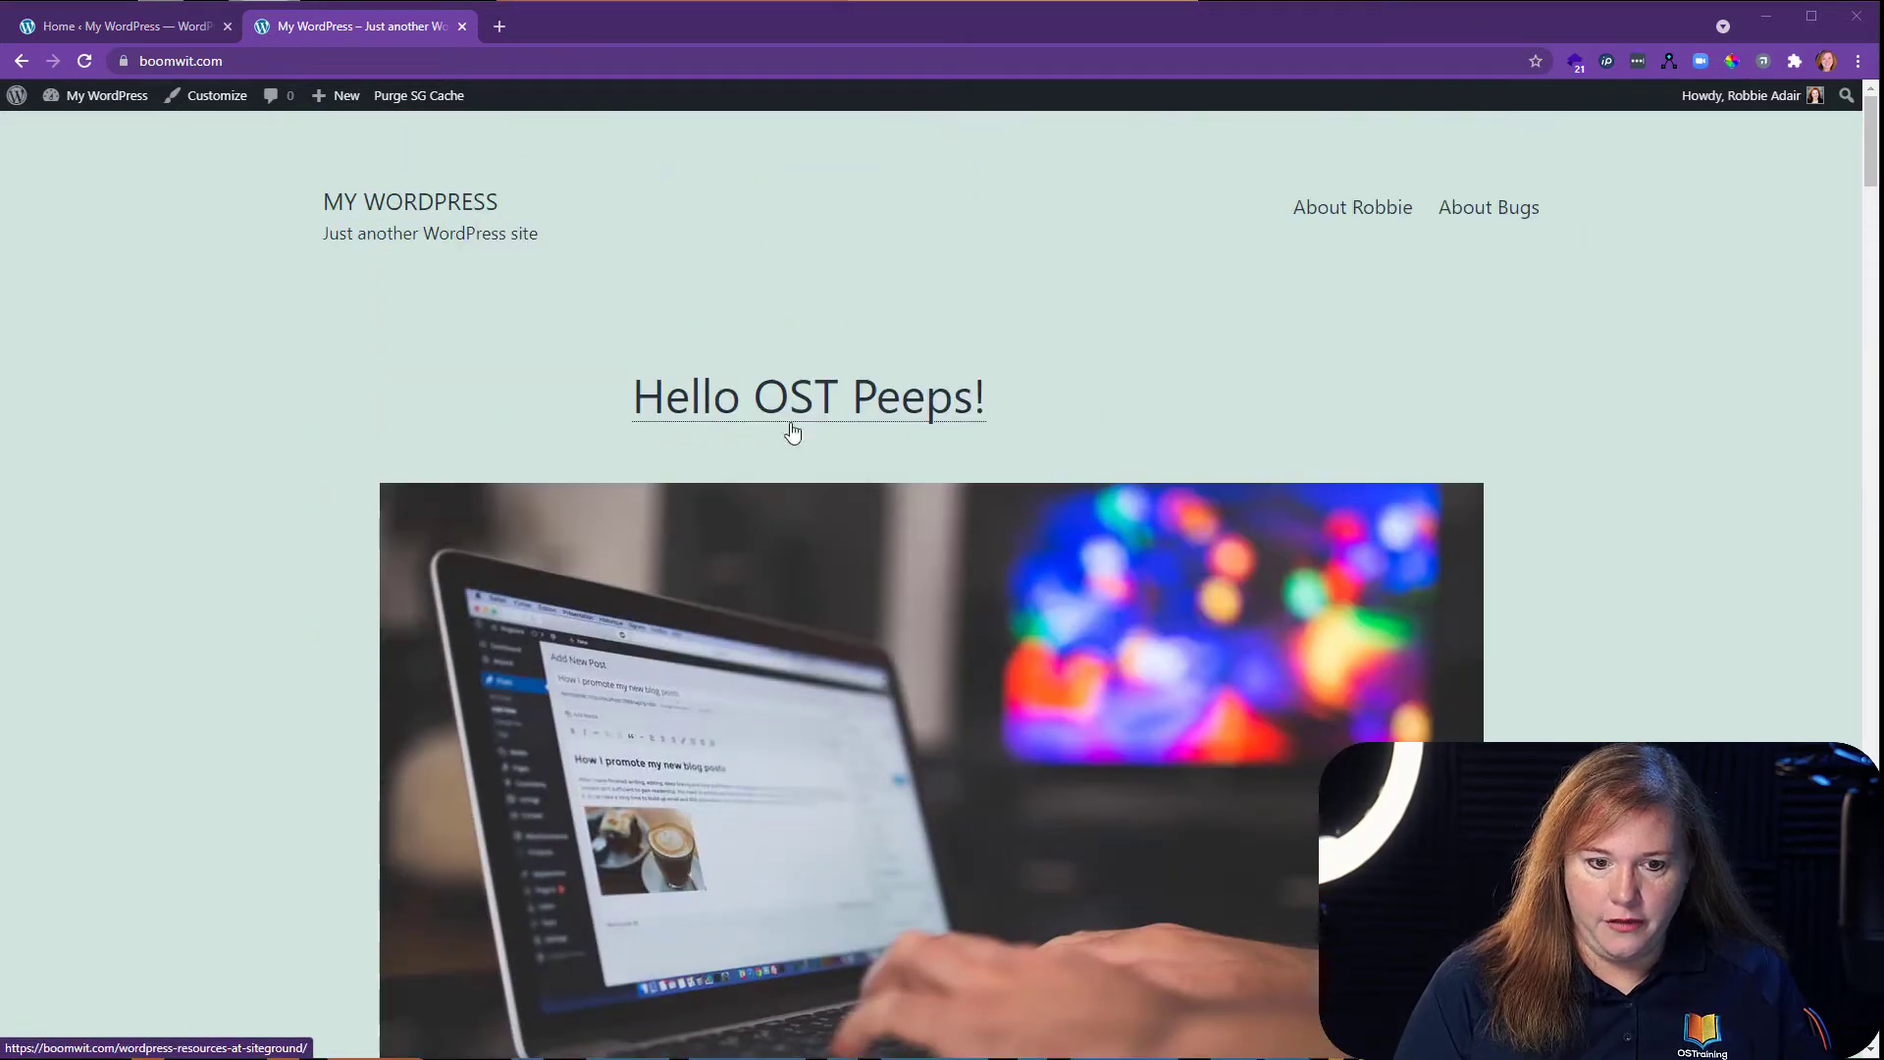
{"action": "left_click_drag", "start_coordinate": [989, 397], "coordinate": [625, 389]}
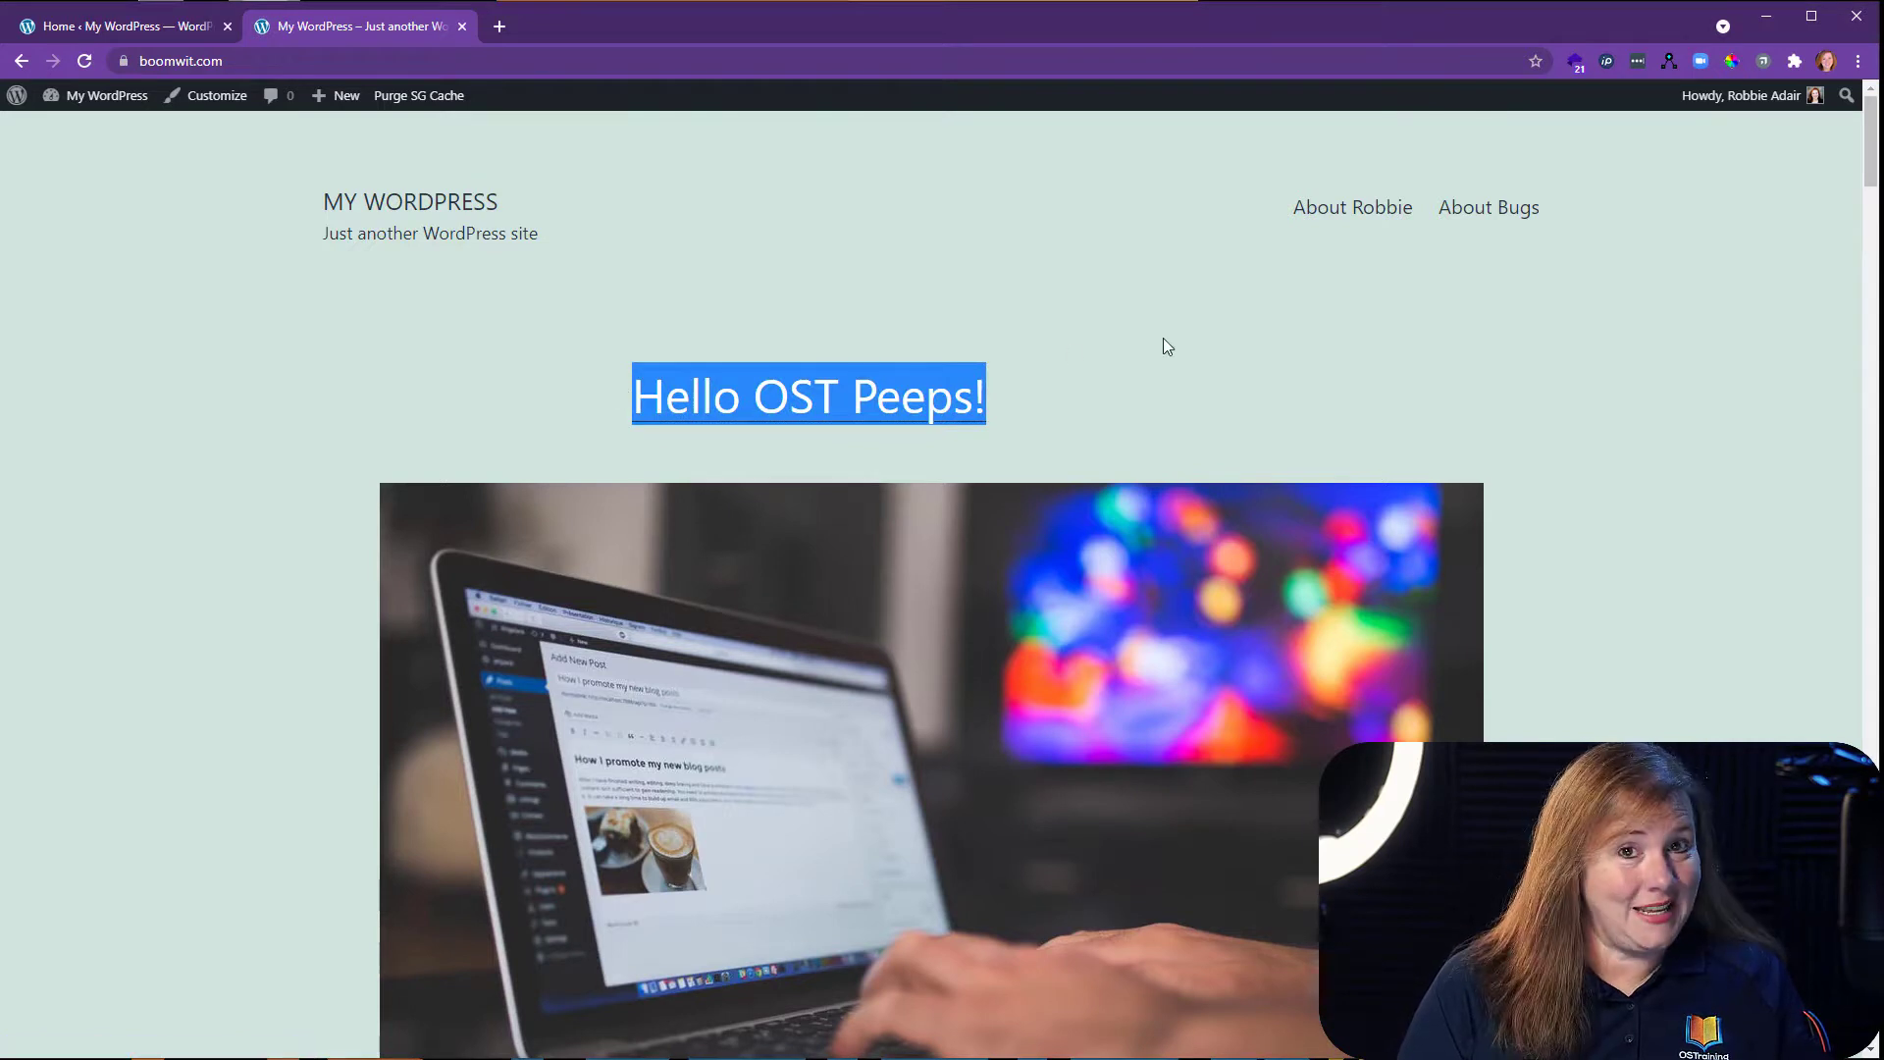
{"action": "left_click", "coordinate": [1128, 299]}
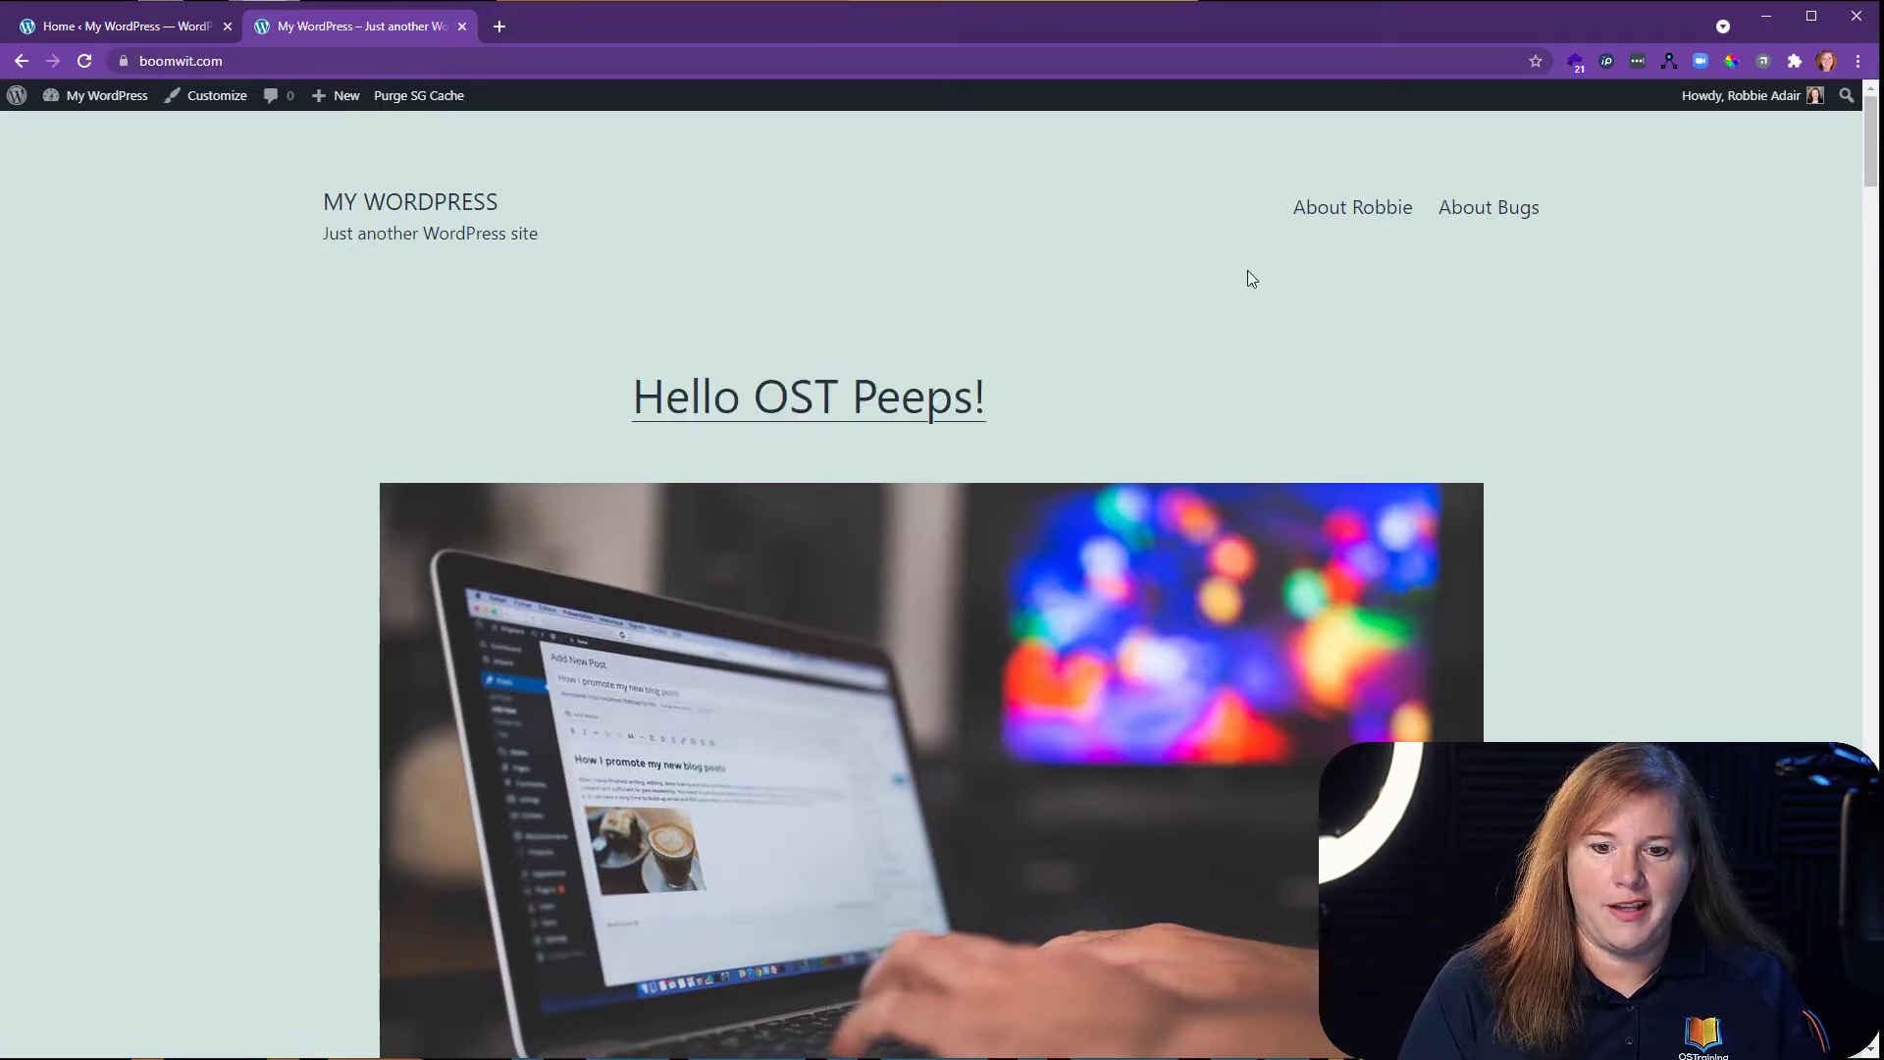
View the About Robbie and About Bugs pages, then go back to the admin dashboard.
{"action": "left_click", "coordinate": [1359, 211]}
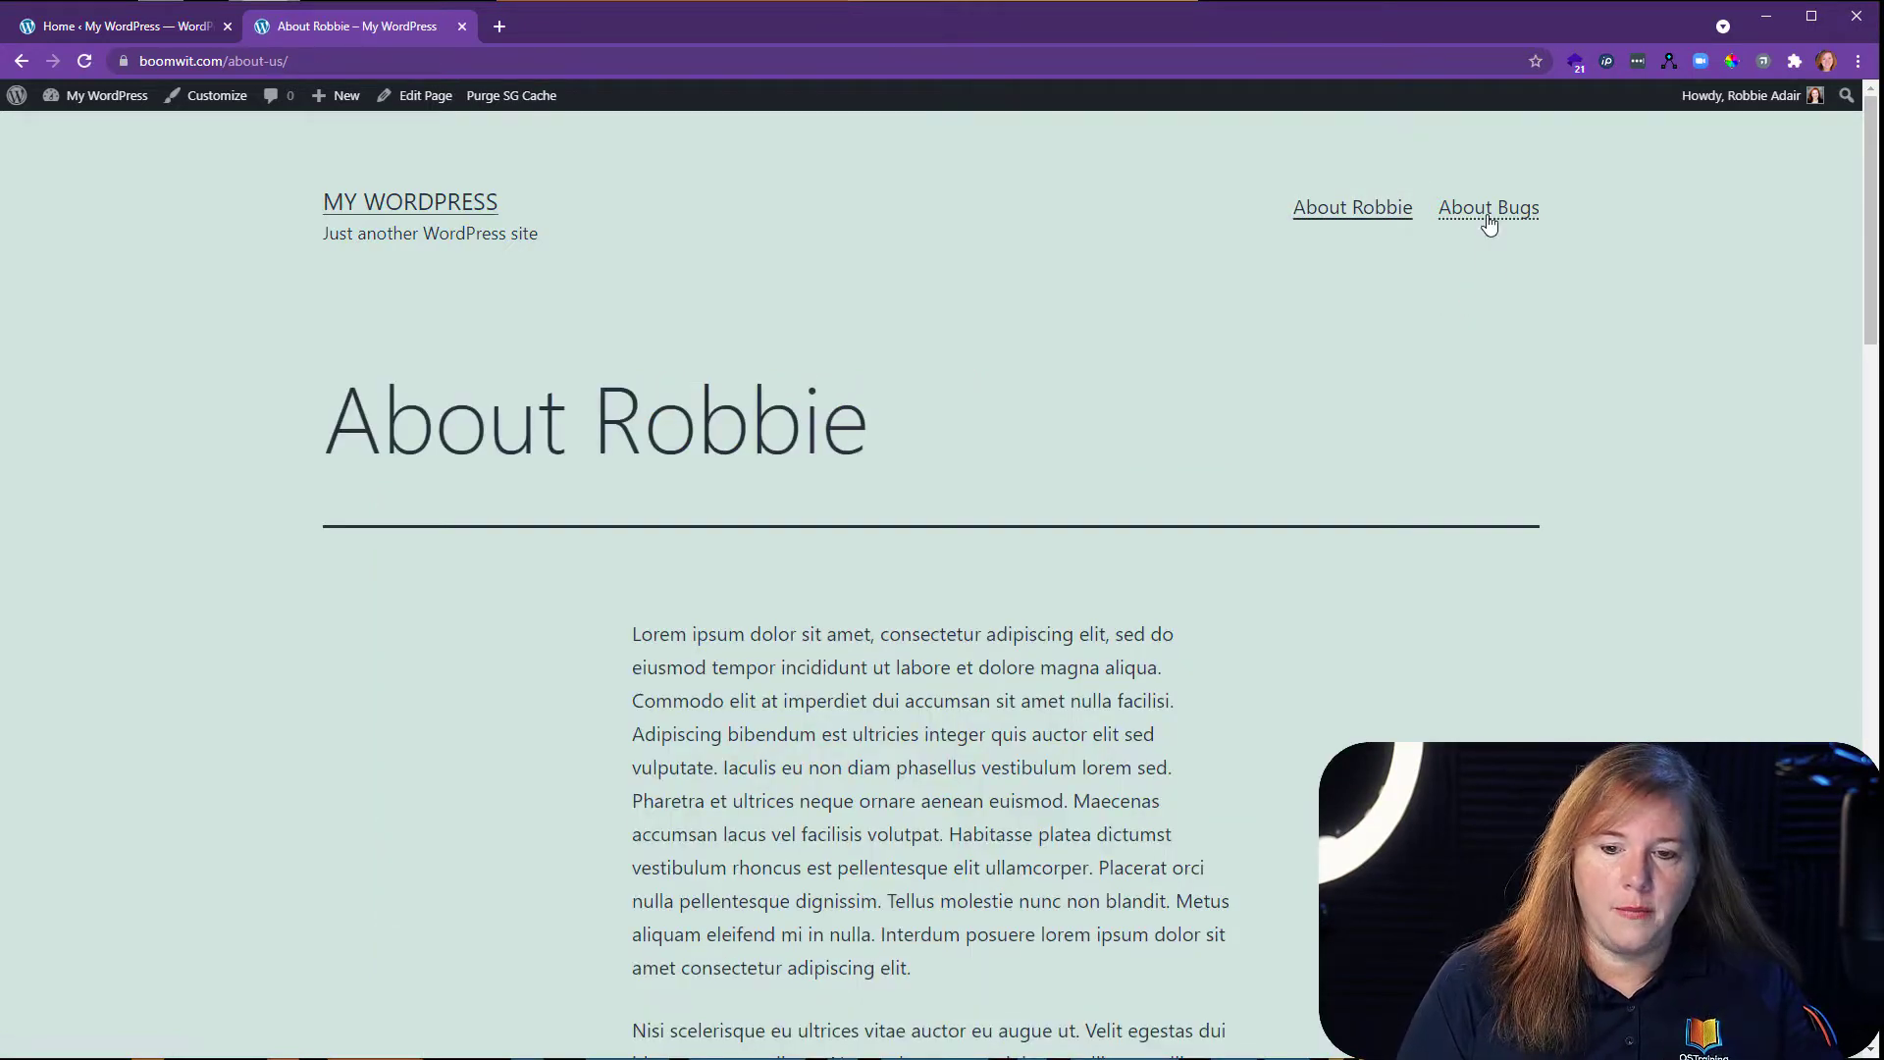
{"action": "left_click", "coordinate": [1489, 218]}
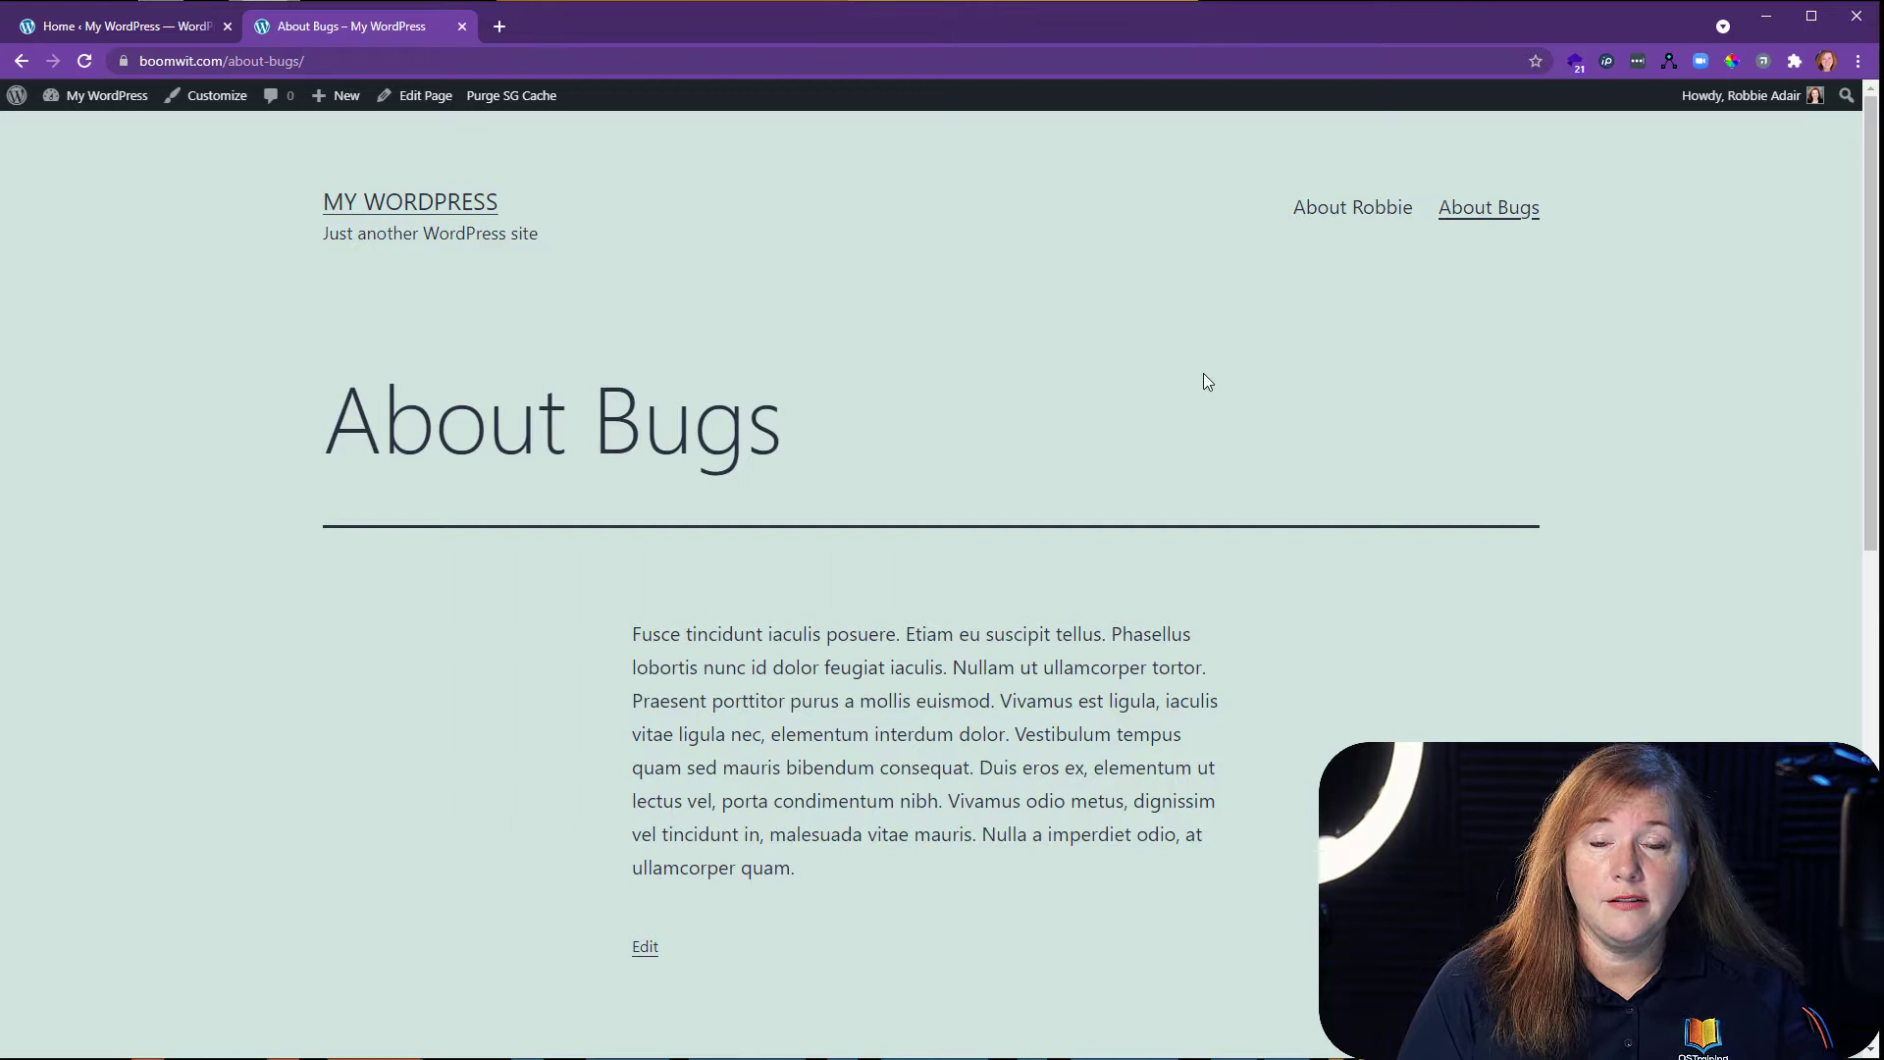
{"action": "left_click", "coordinate": [96, 33]}
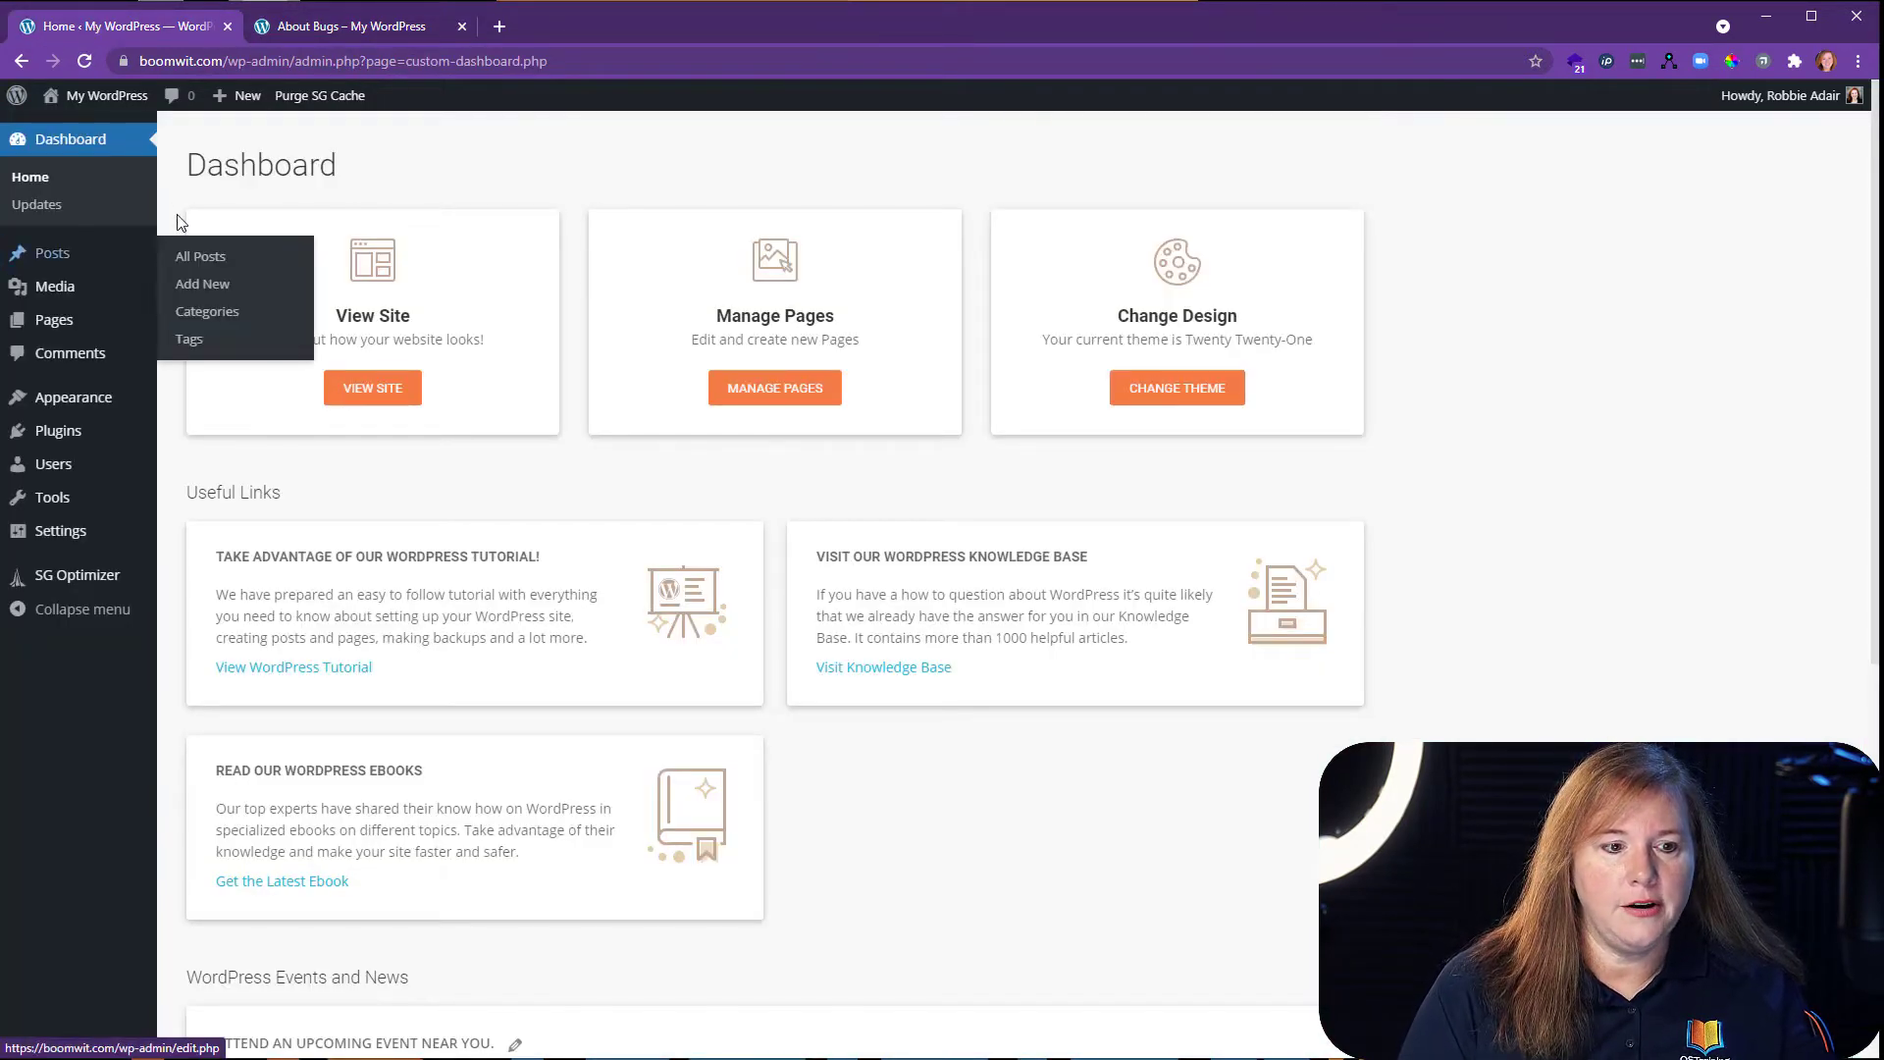
Check each post's author in All Posts, noting the sticky 'Hello OST Peeps!', then open Pages.
{"action": "left_click", "coordinate": [52, 252]}
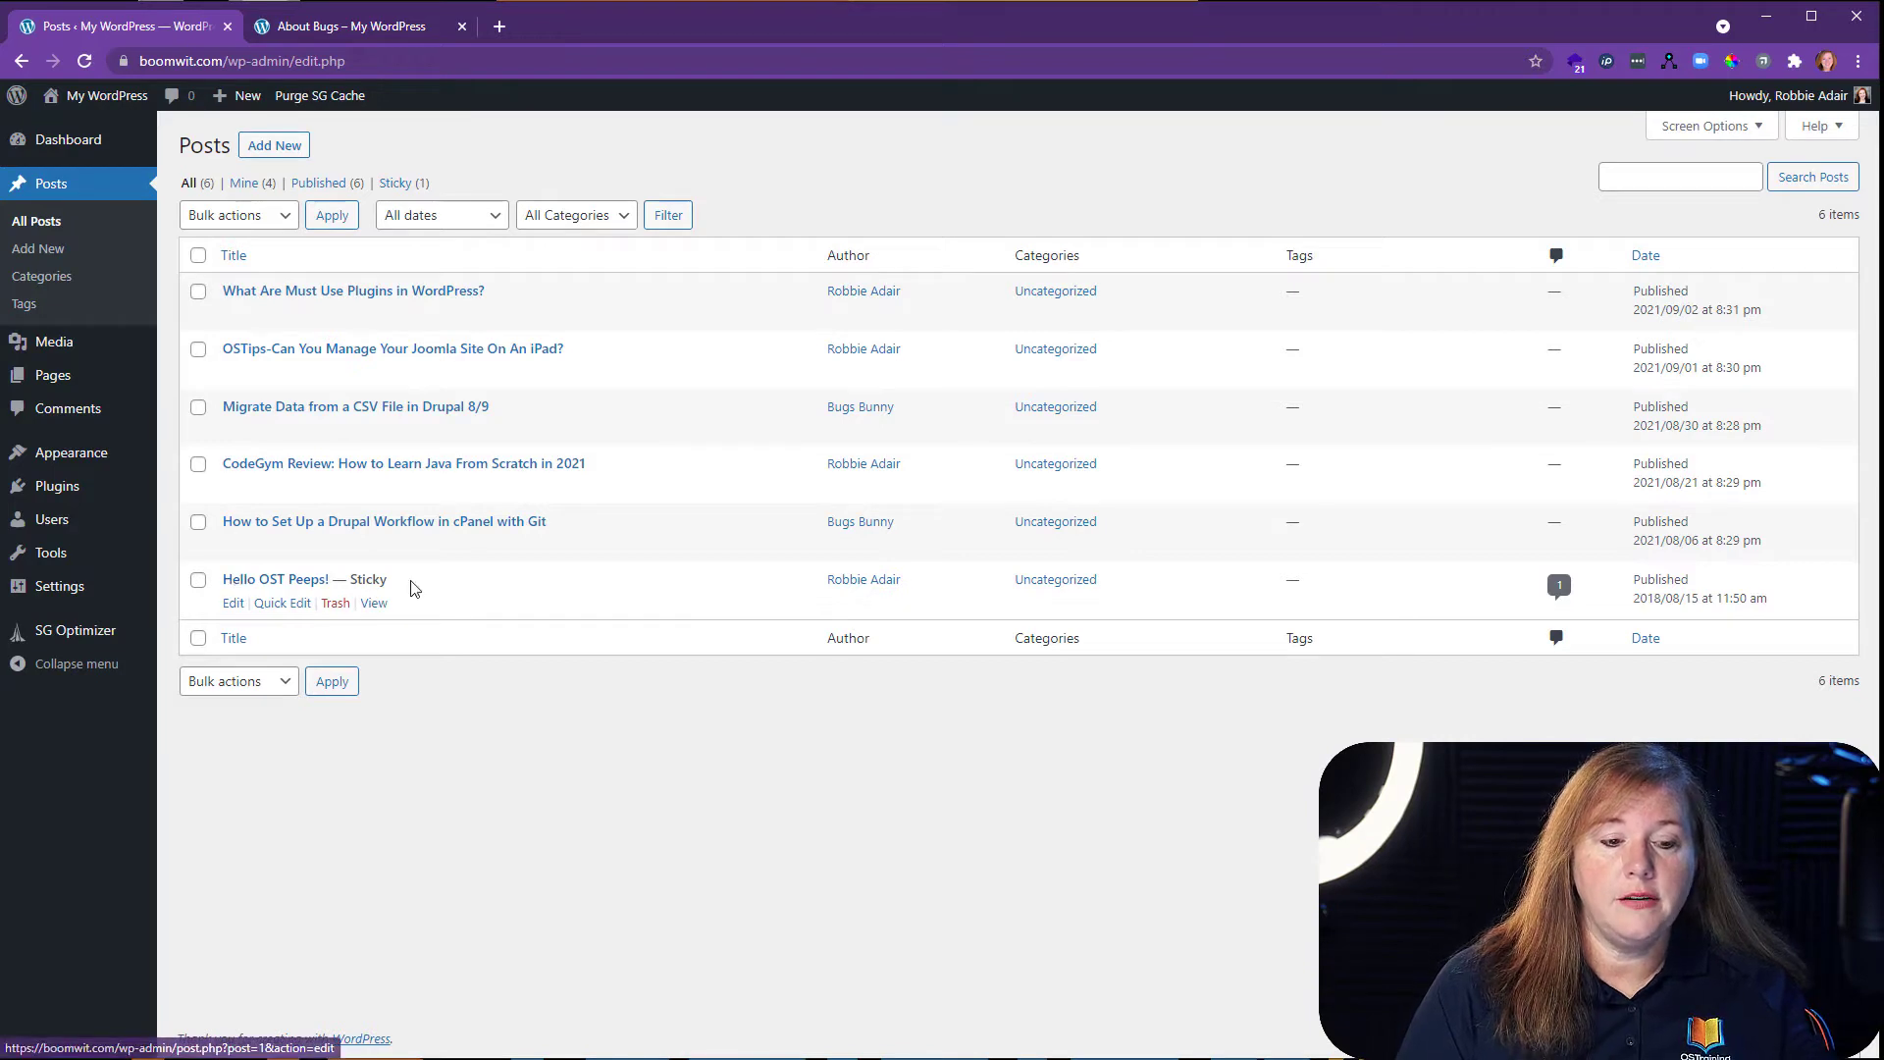
{"action": "left_click_drag", "start_coordinate": [409, 585], "coordinate": [354, 579]}
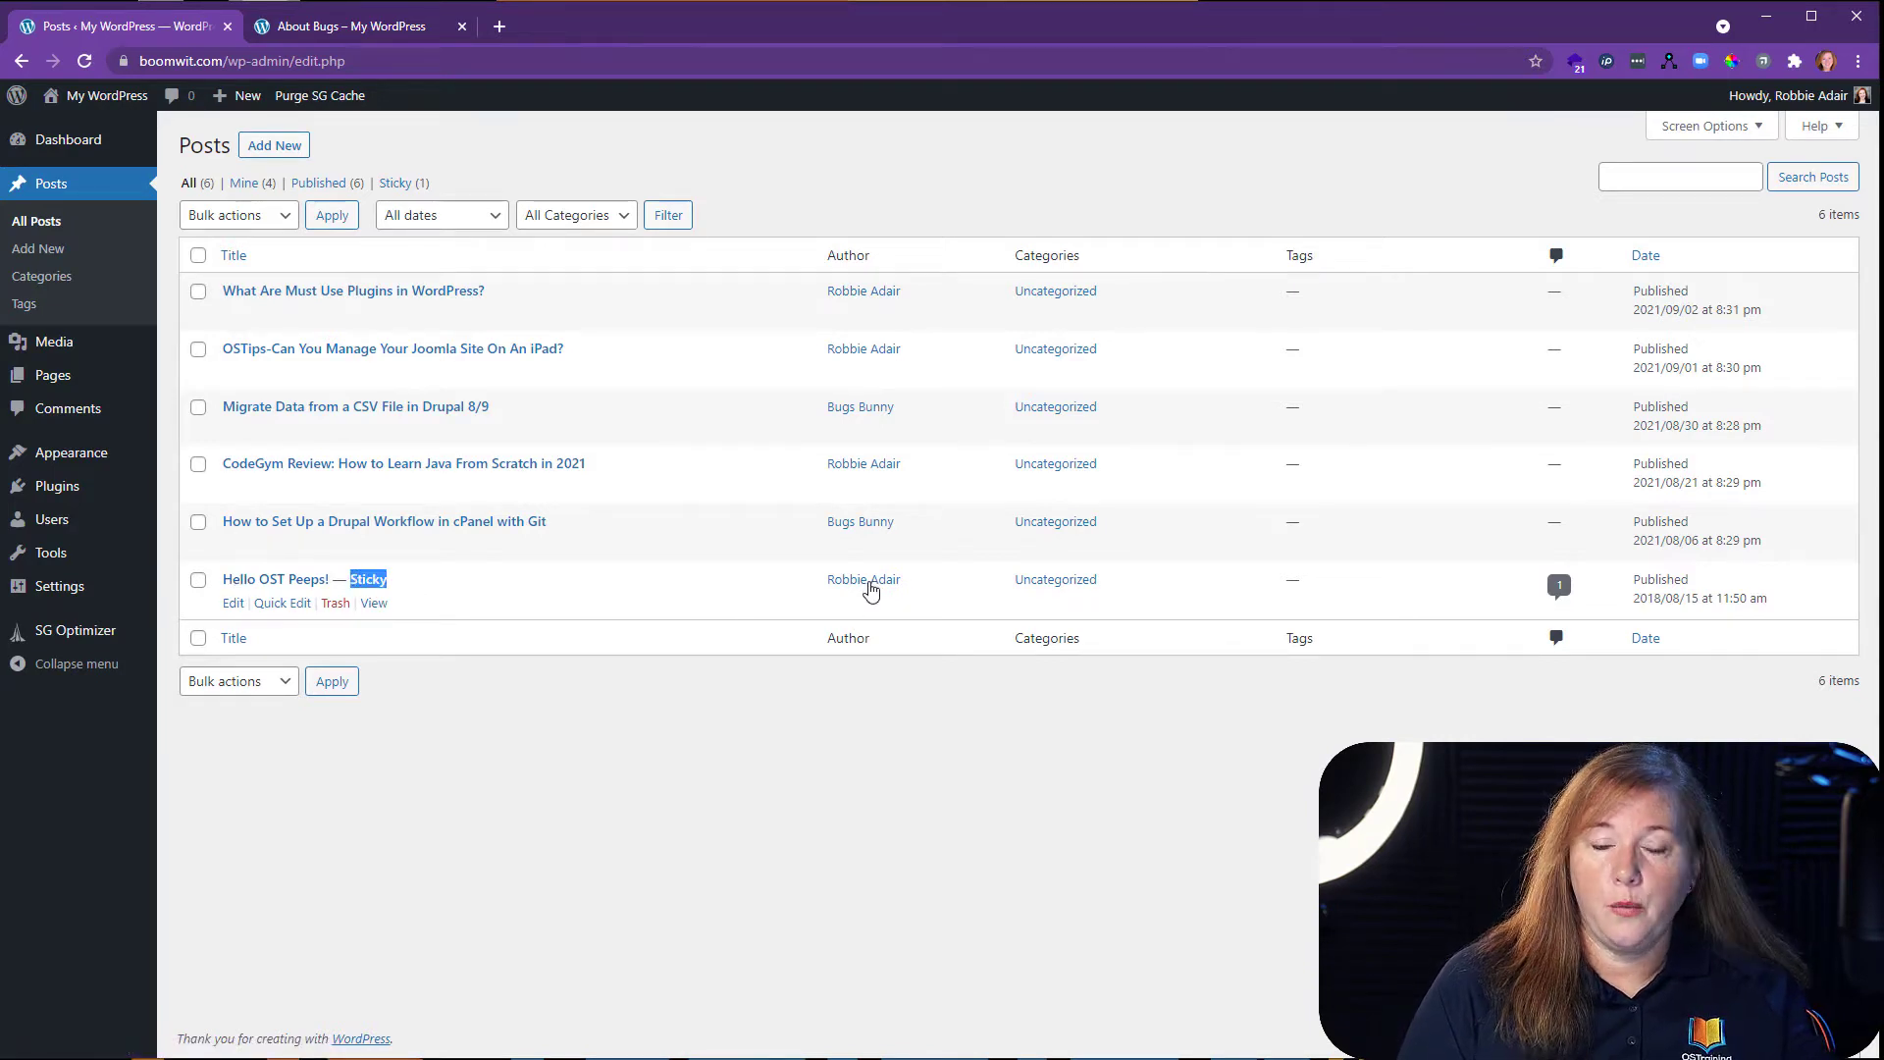
{"action": "left_click", "coordinate": [795, 733]}
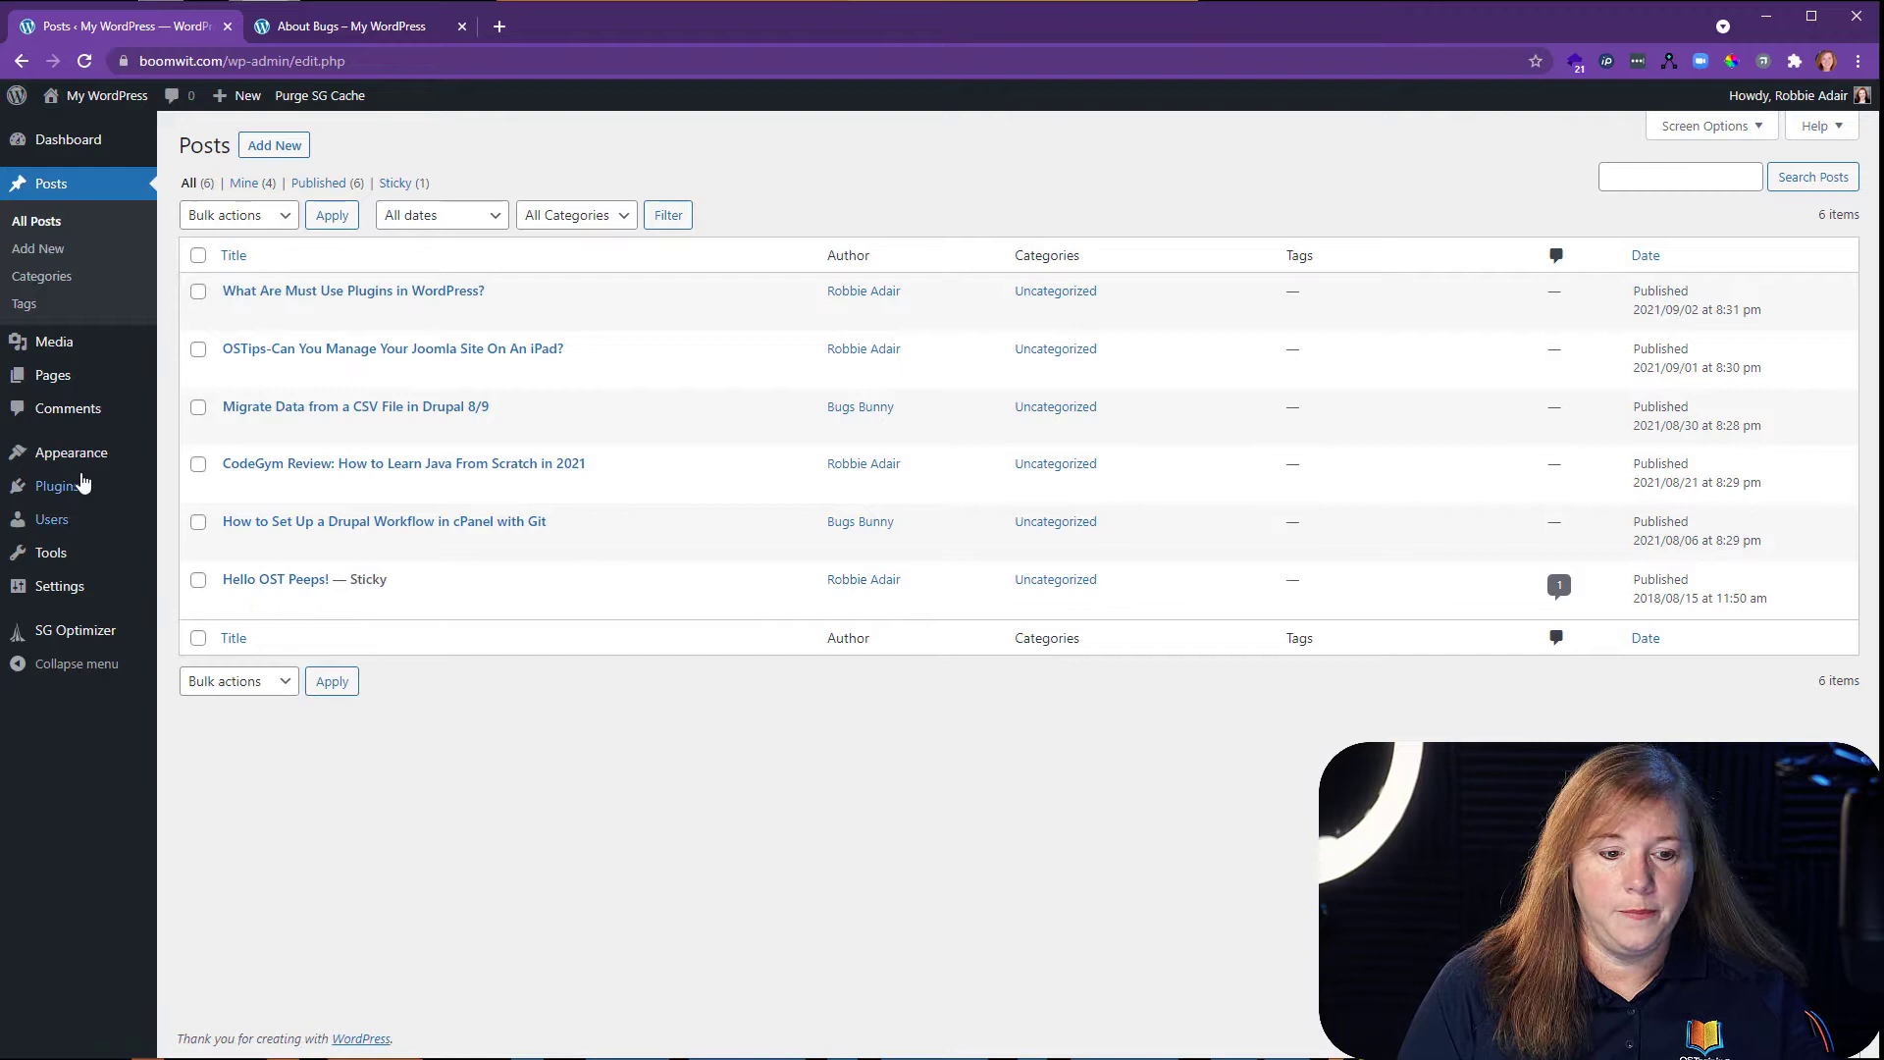
{"action": "left_click", "coordinate": [54, 375]}
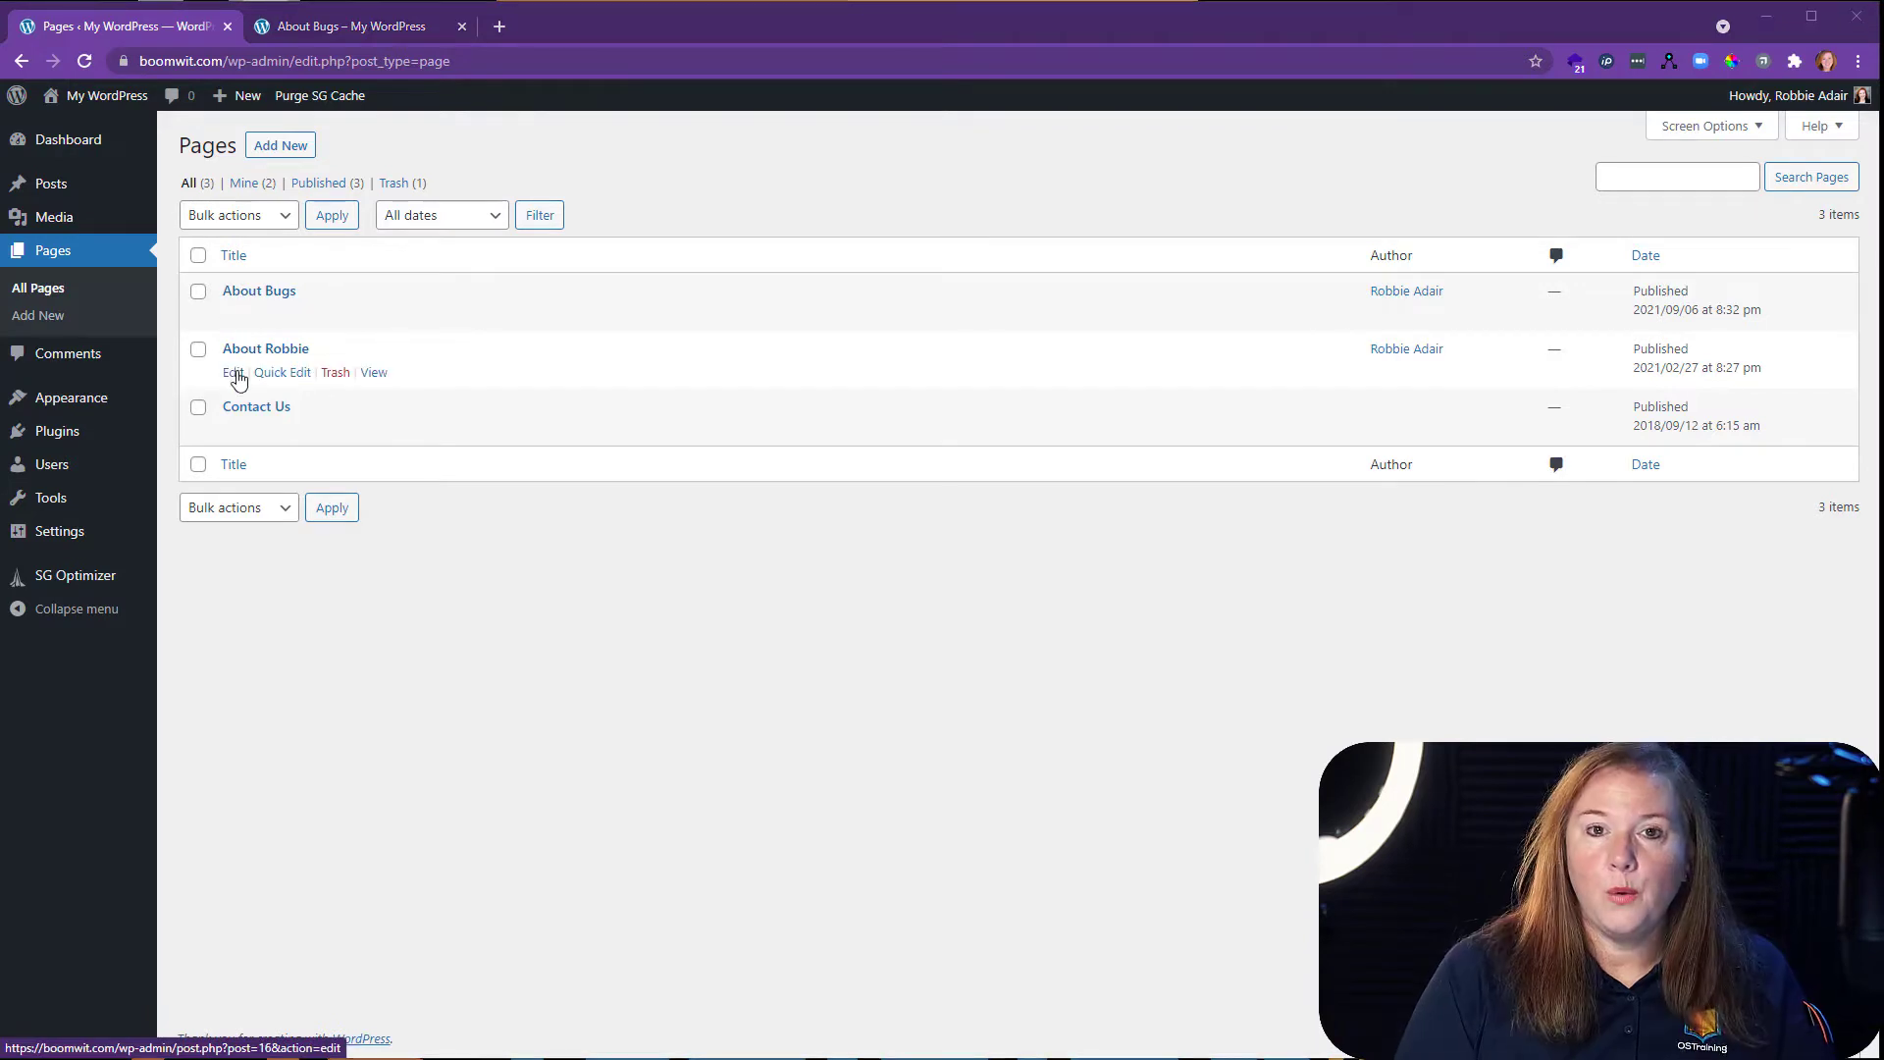
Open About Robbie in the editor, dismiss the autosave notice, and select its last paragraph.
{"action": "left_click", "coordinate": [235, 373]}
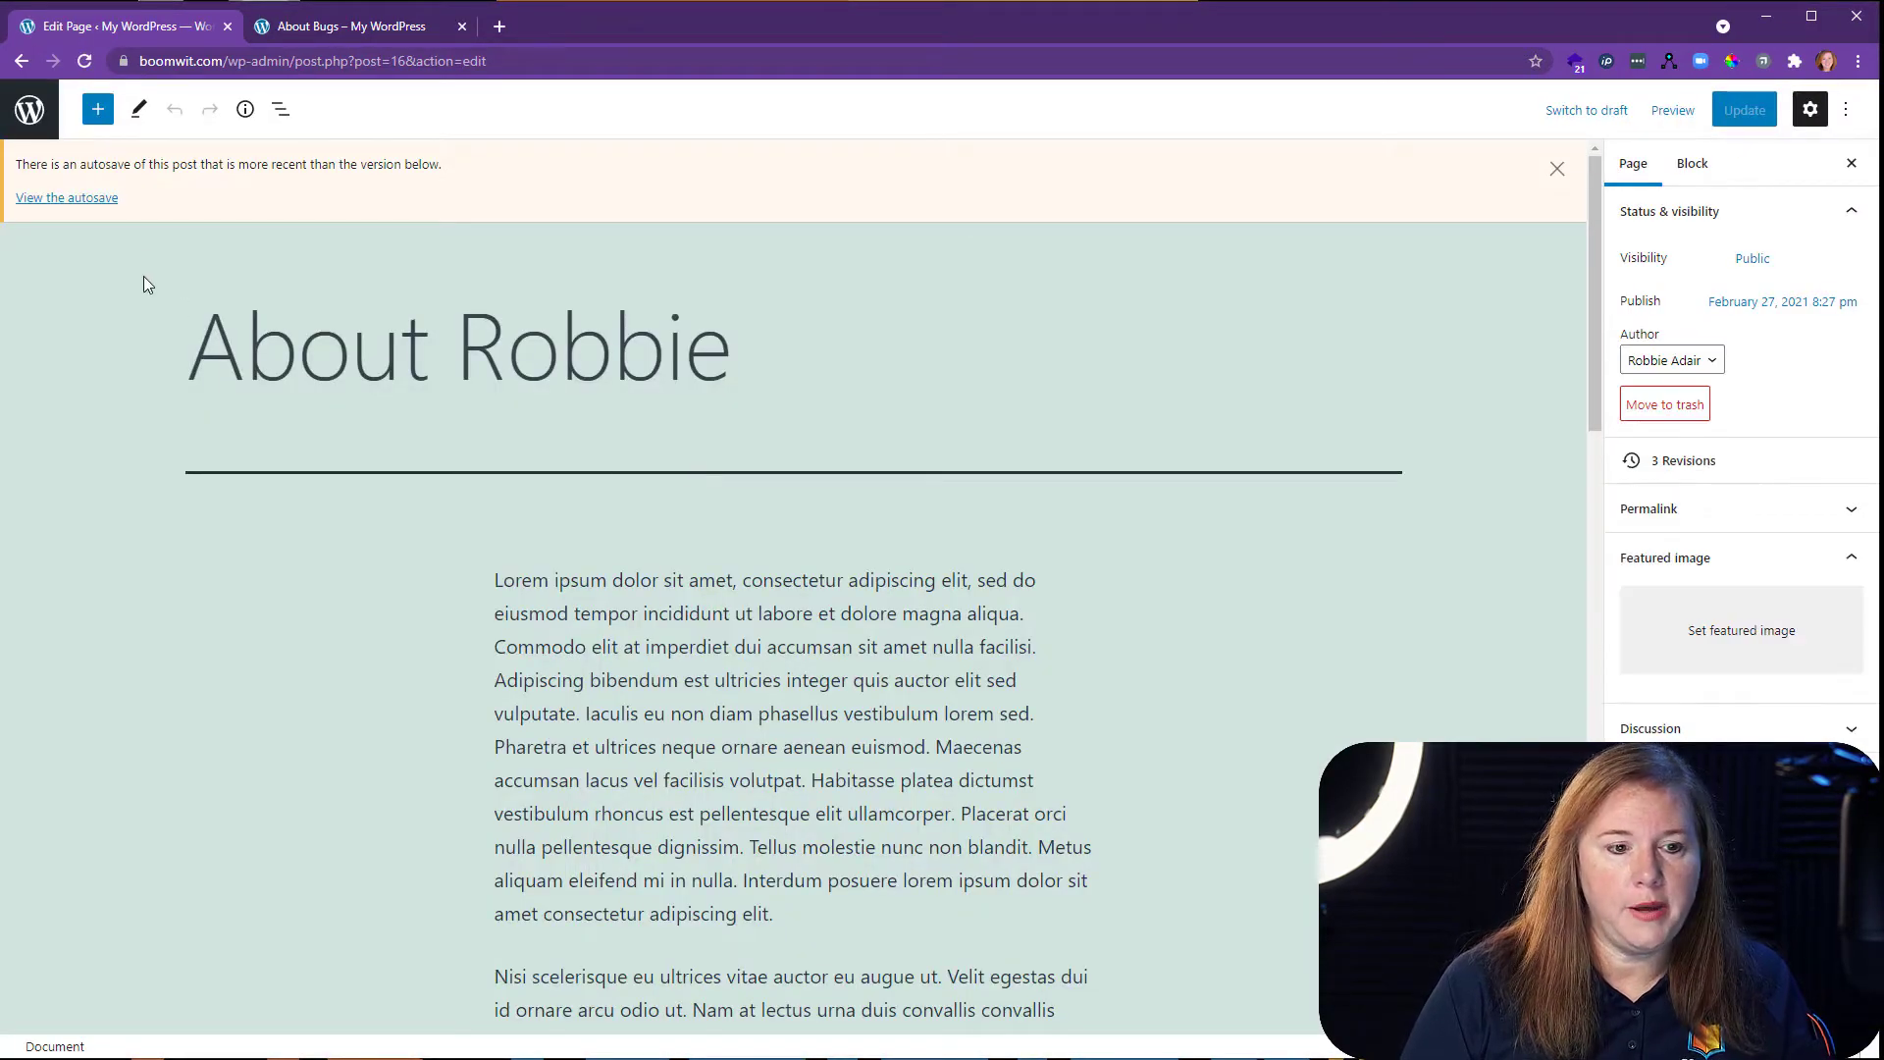
{"action": "left_click", "coordinate": [1556, 168]}
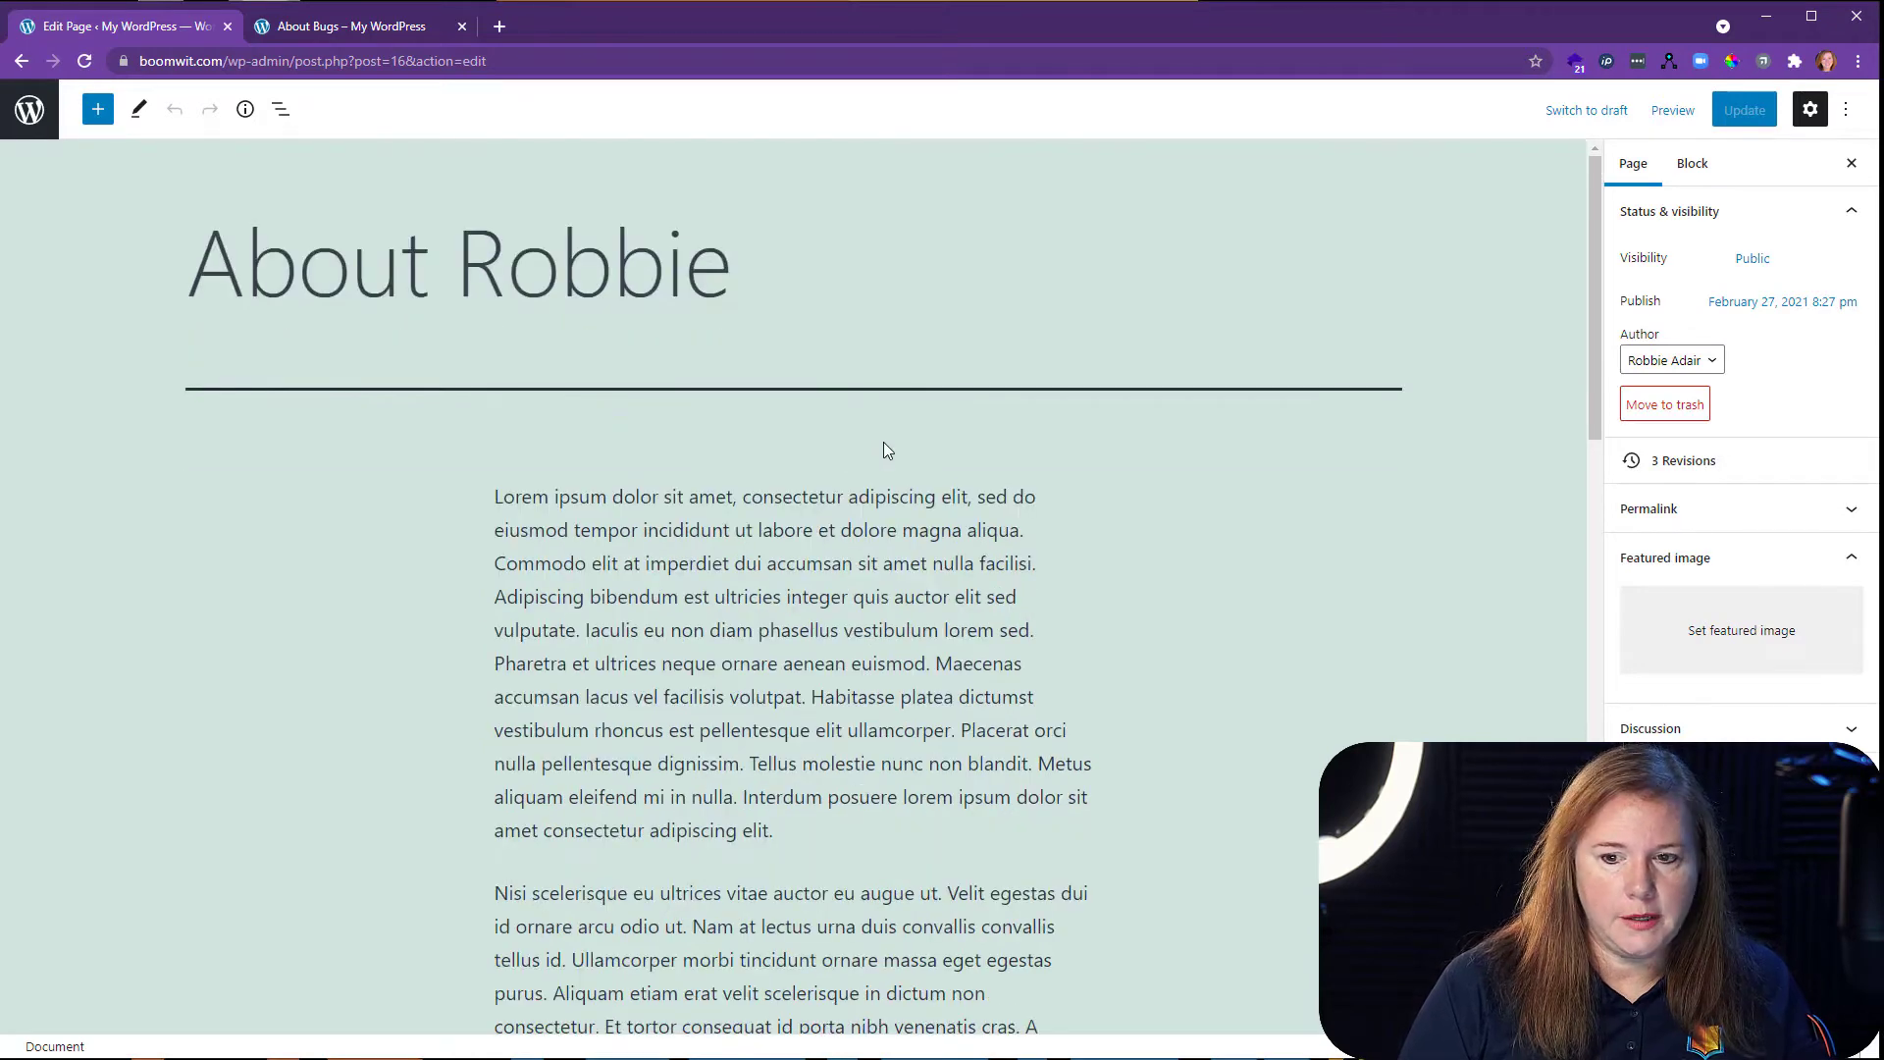
{"action": "scroll", "coordinate": [844, 510], "scroll_direction": "down", "scroll_amount": 15}
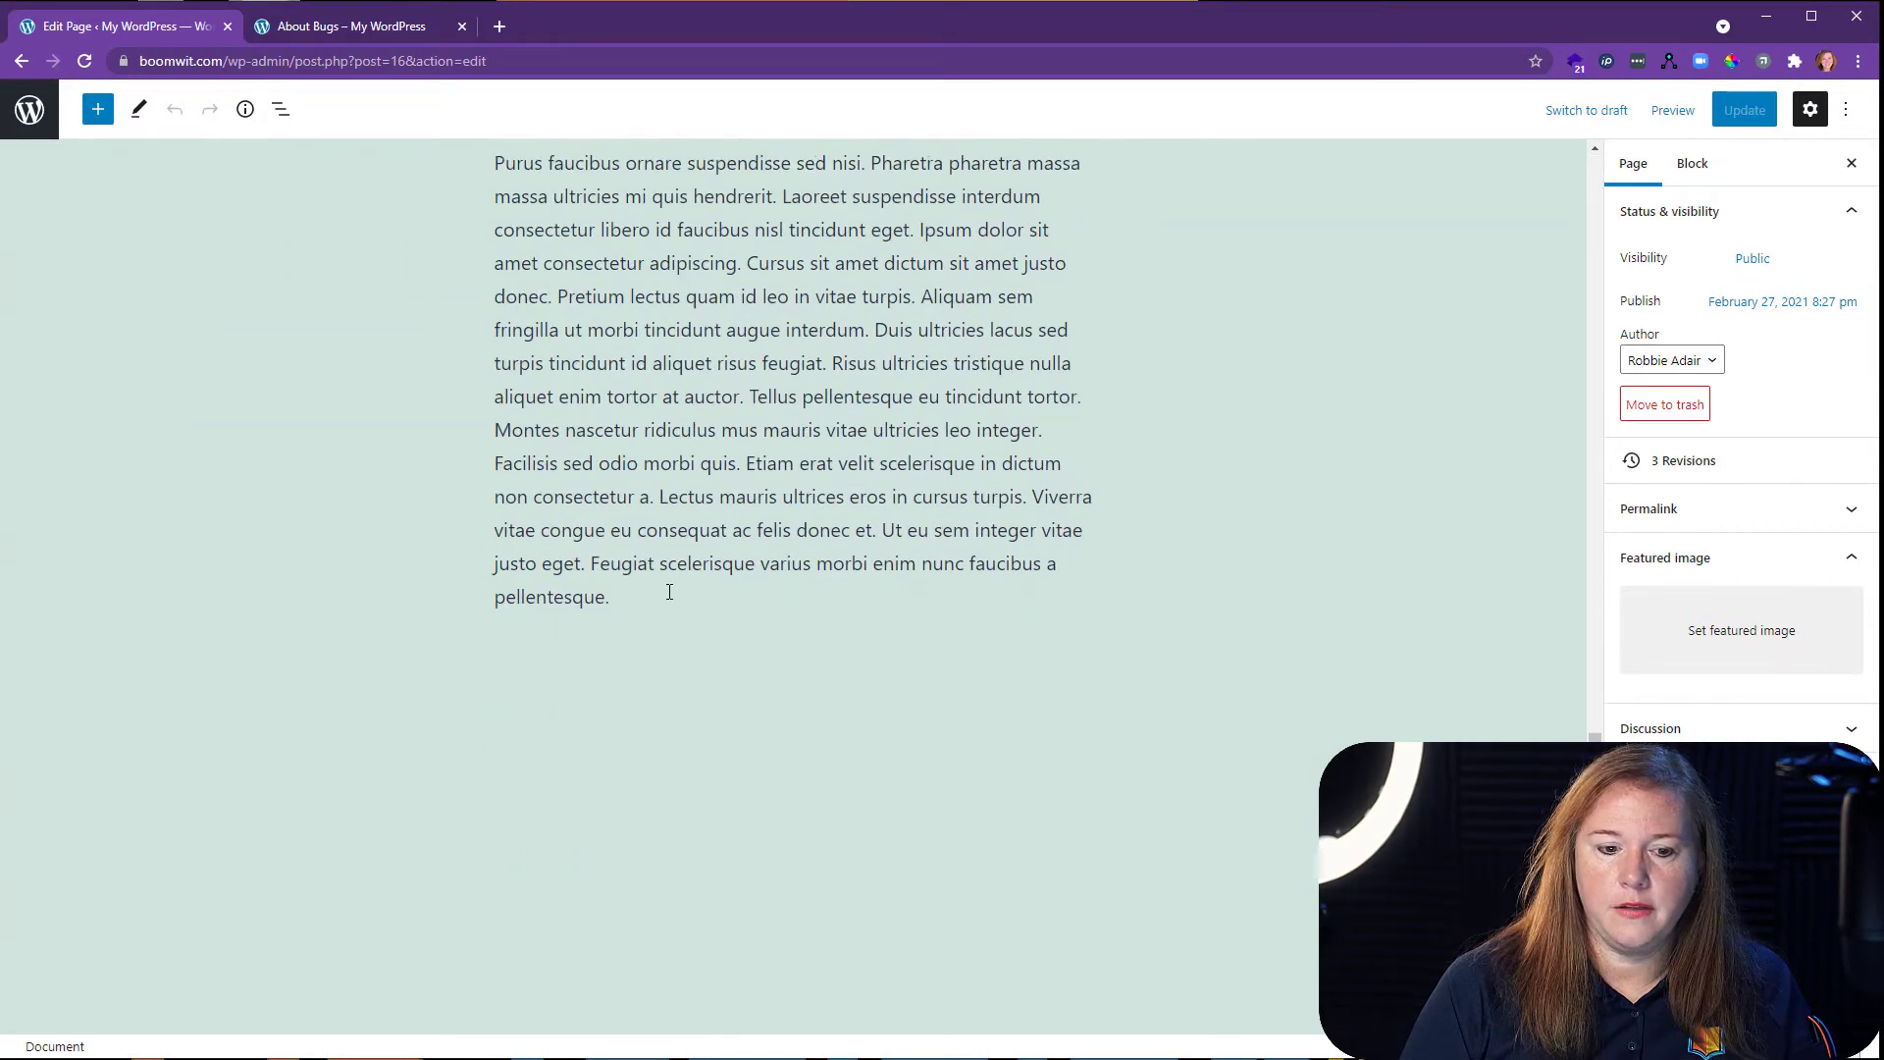
{"action": "left_click", "coordinate": [670, 593]}
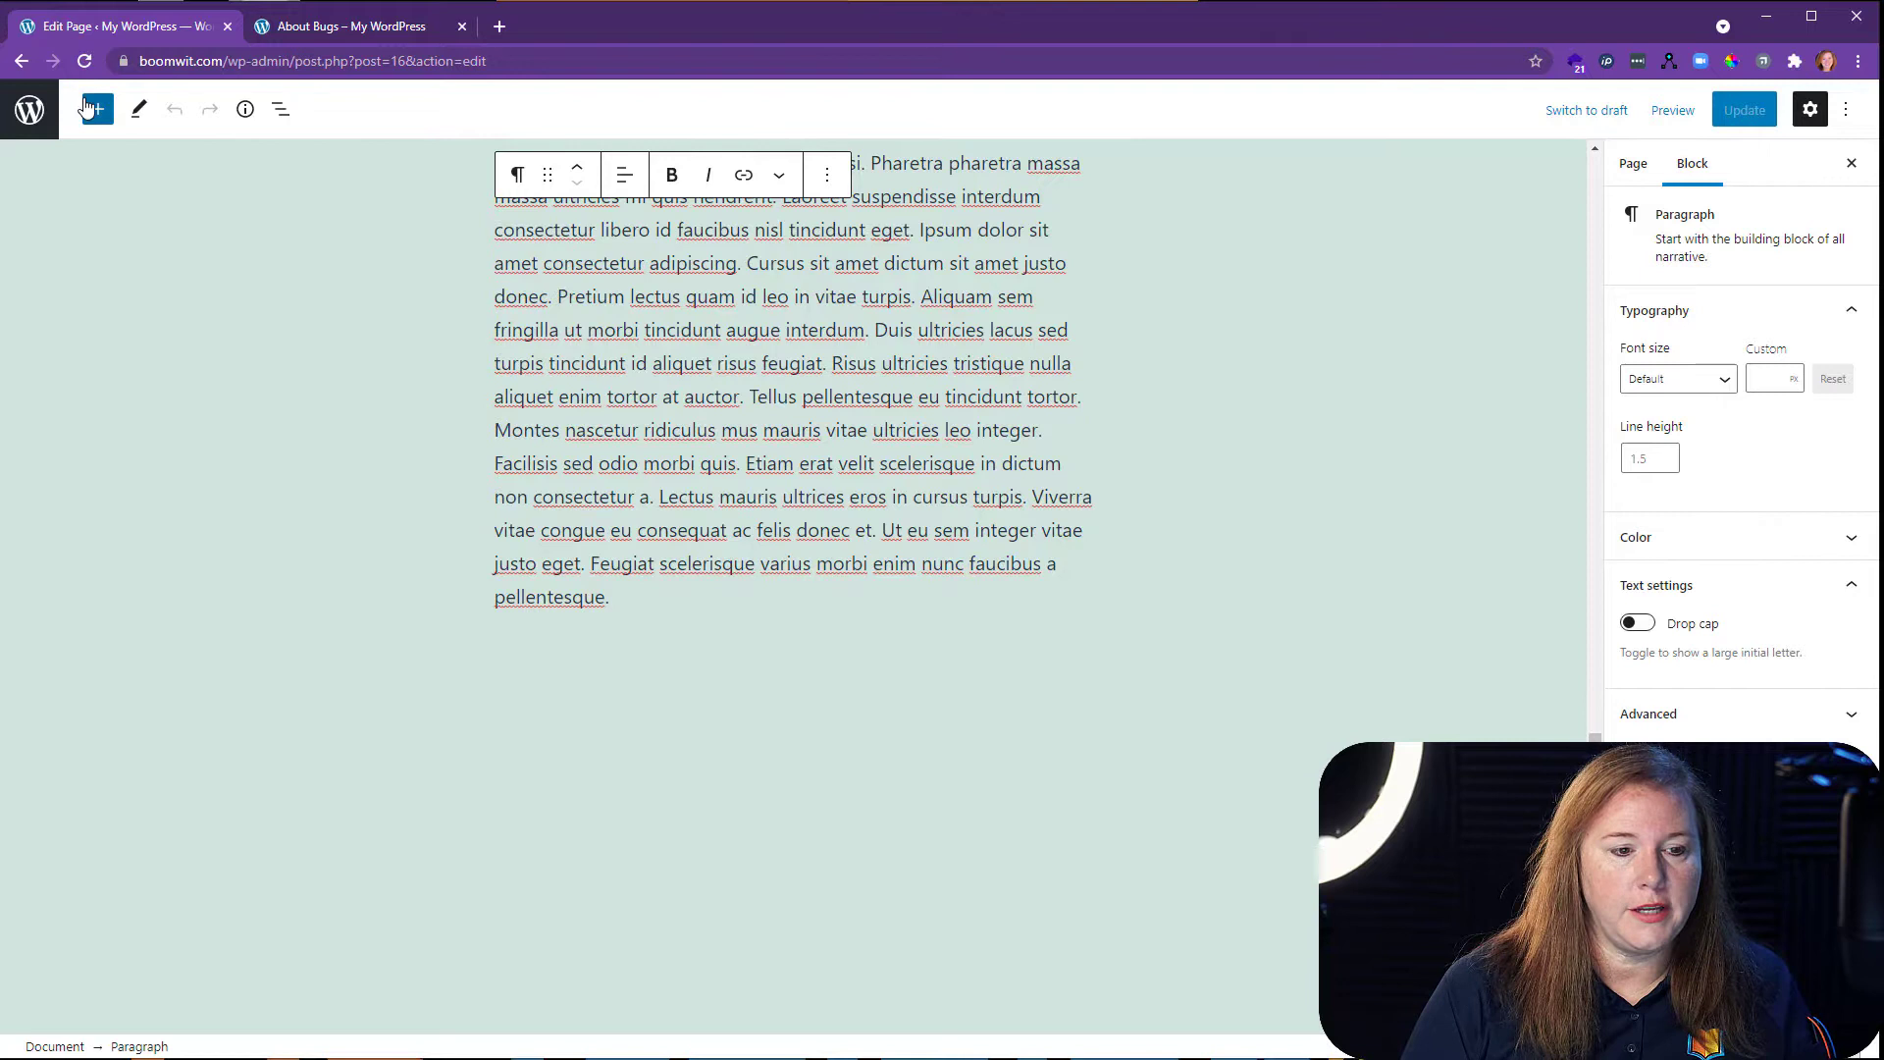
Insert a Query Loop block after the paragraph by searching 'quer' in the block inserter.
{"action": "left_click", "coordinate": [97, 111]}
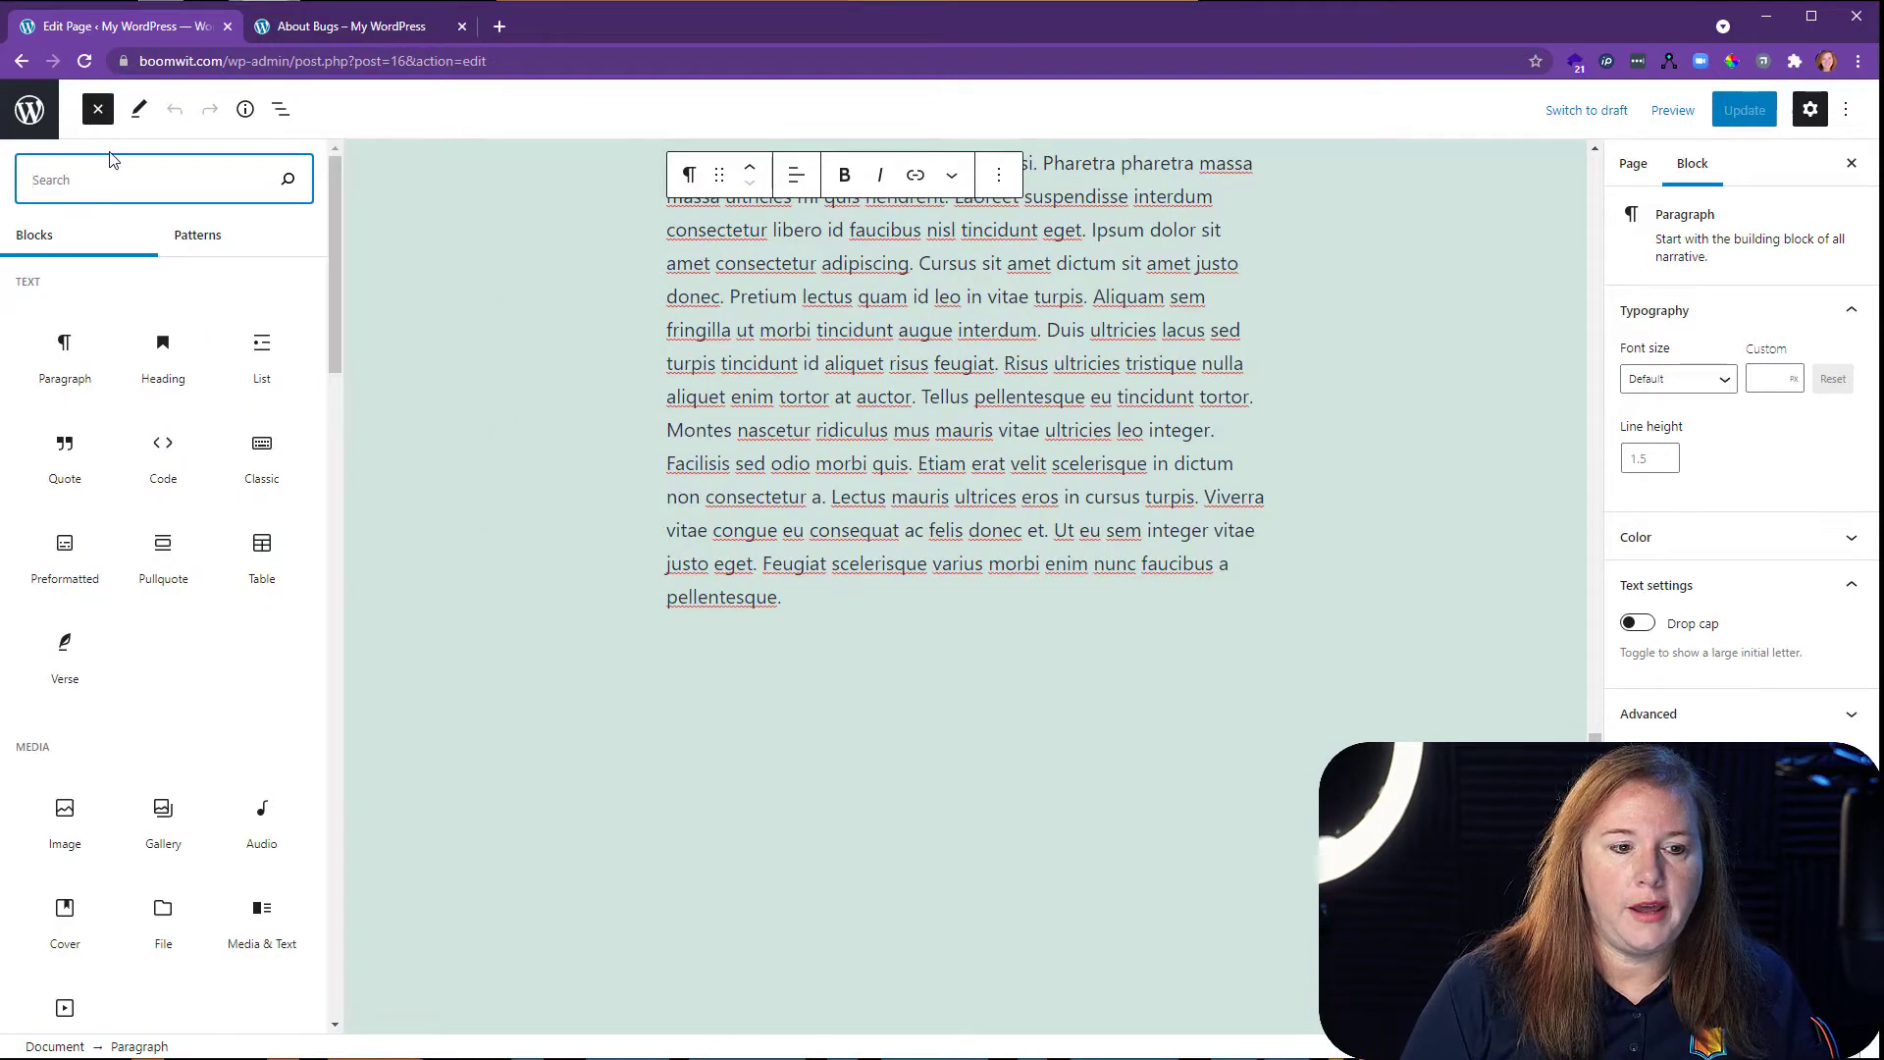
{"action": "type", "text": "quer"}
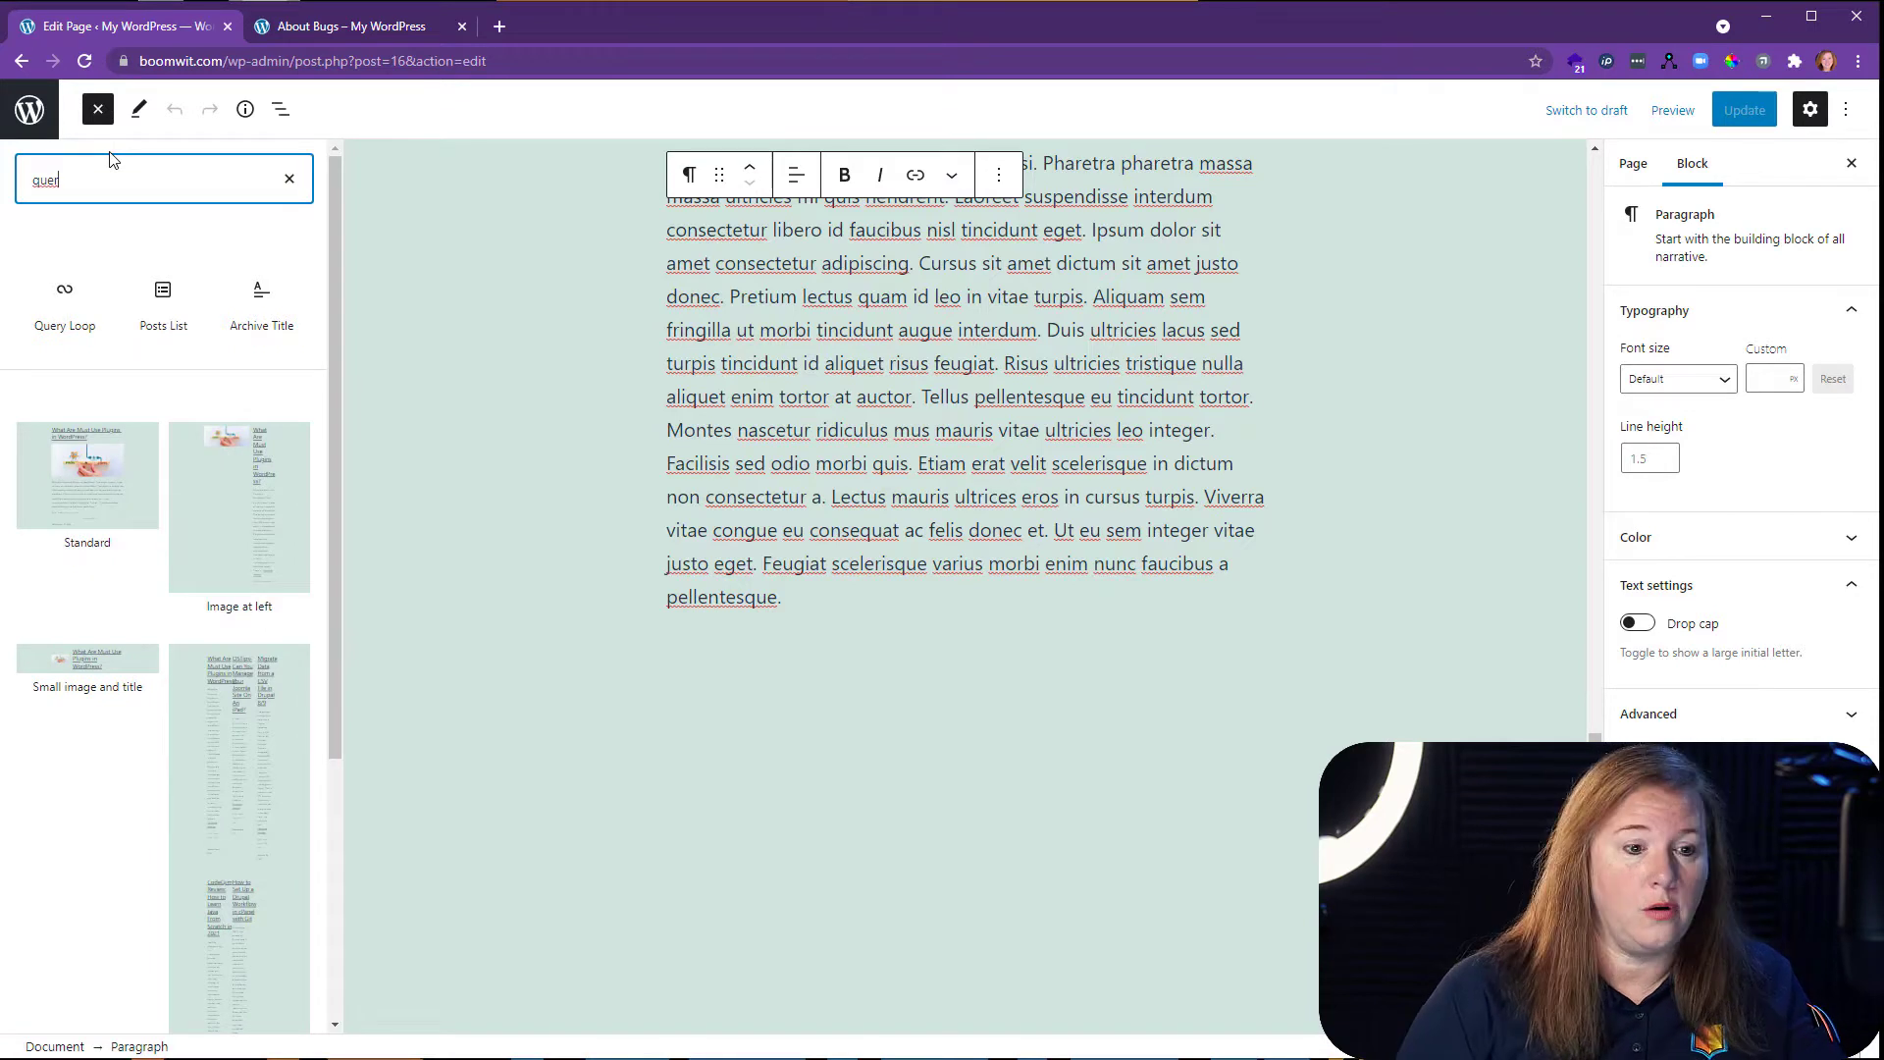
{"action": "mouse_move", "coordinate": [86, 292]}
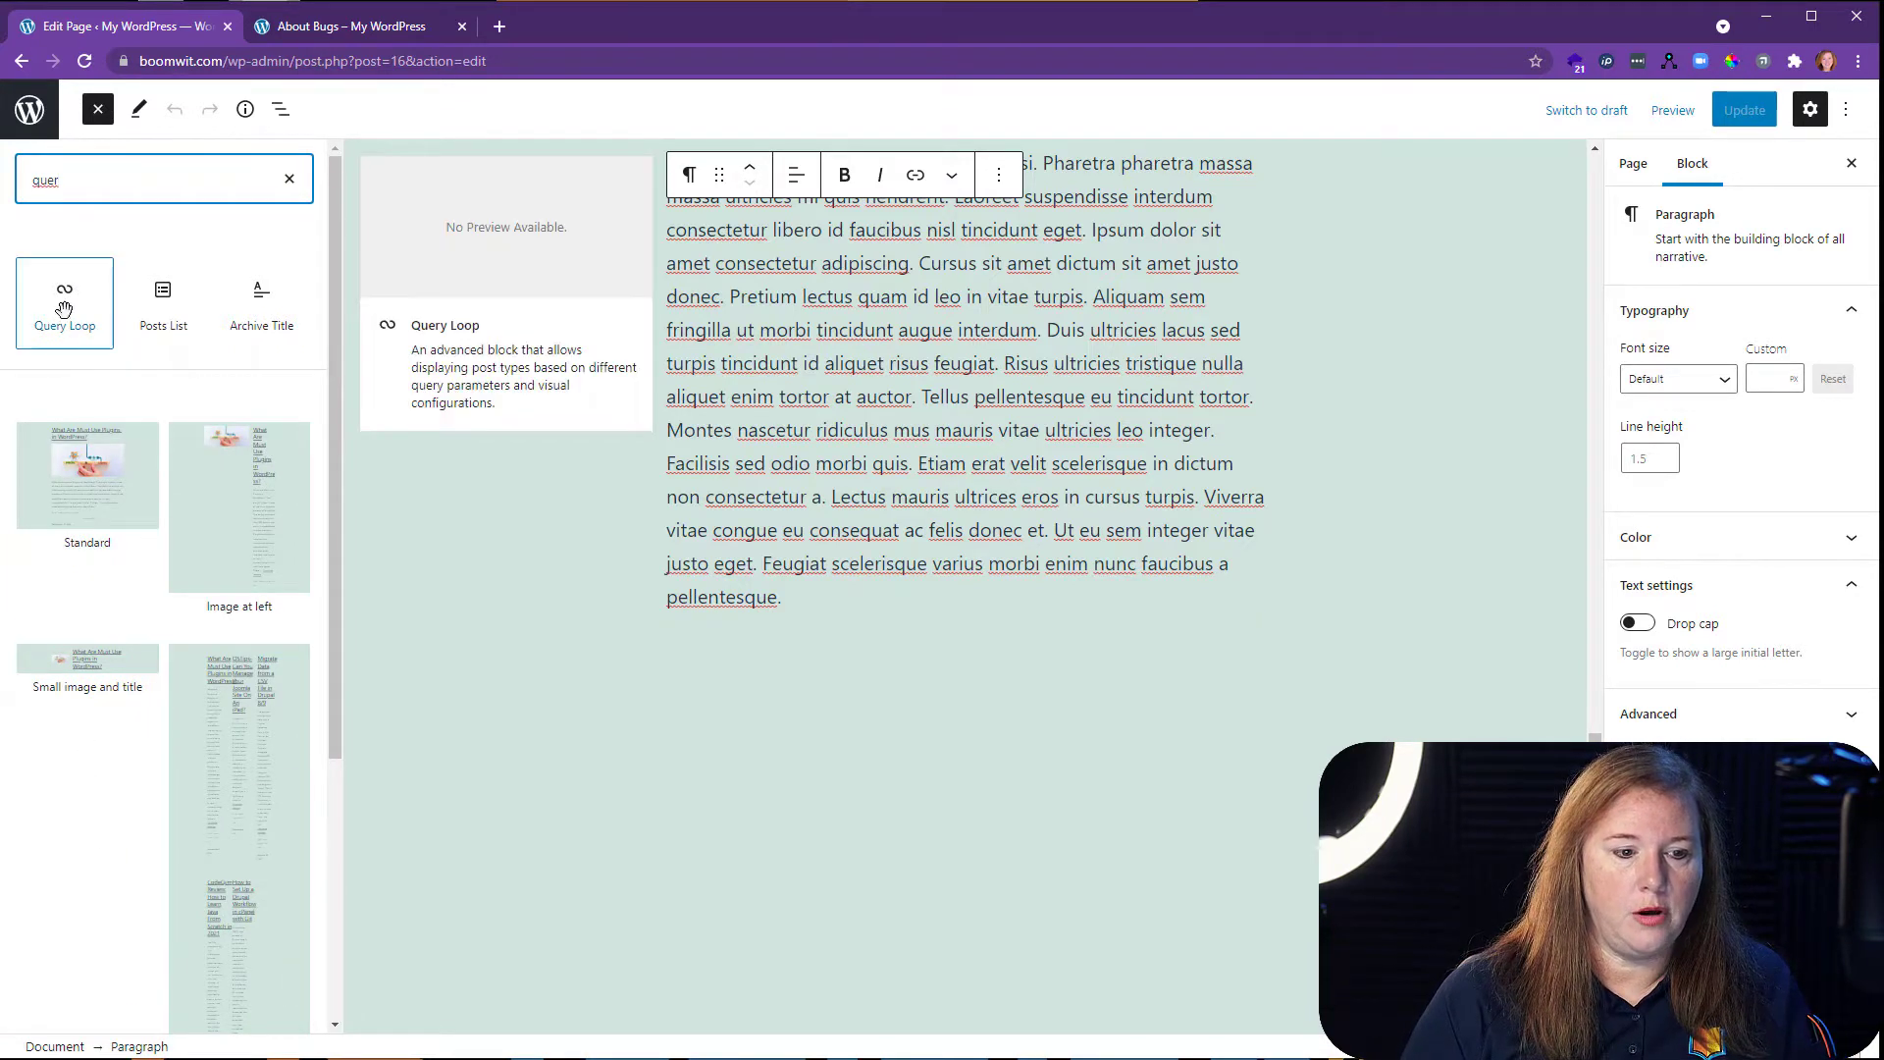
{"action": "left_click", "coordinate": [64, 309]}
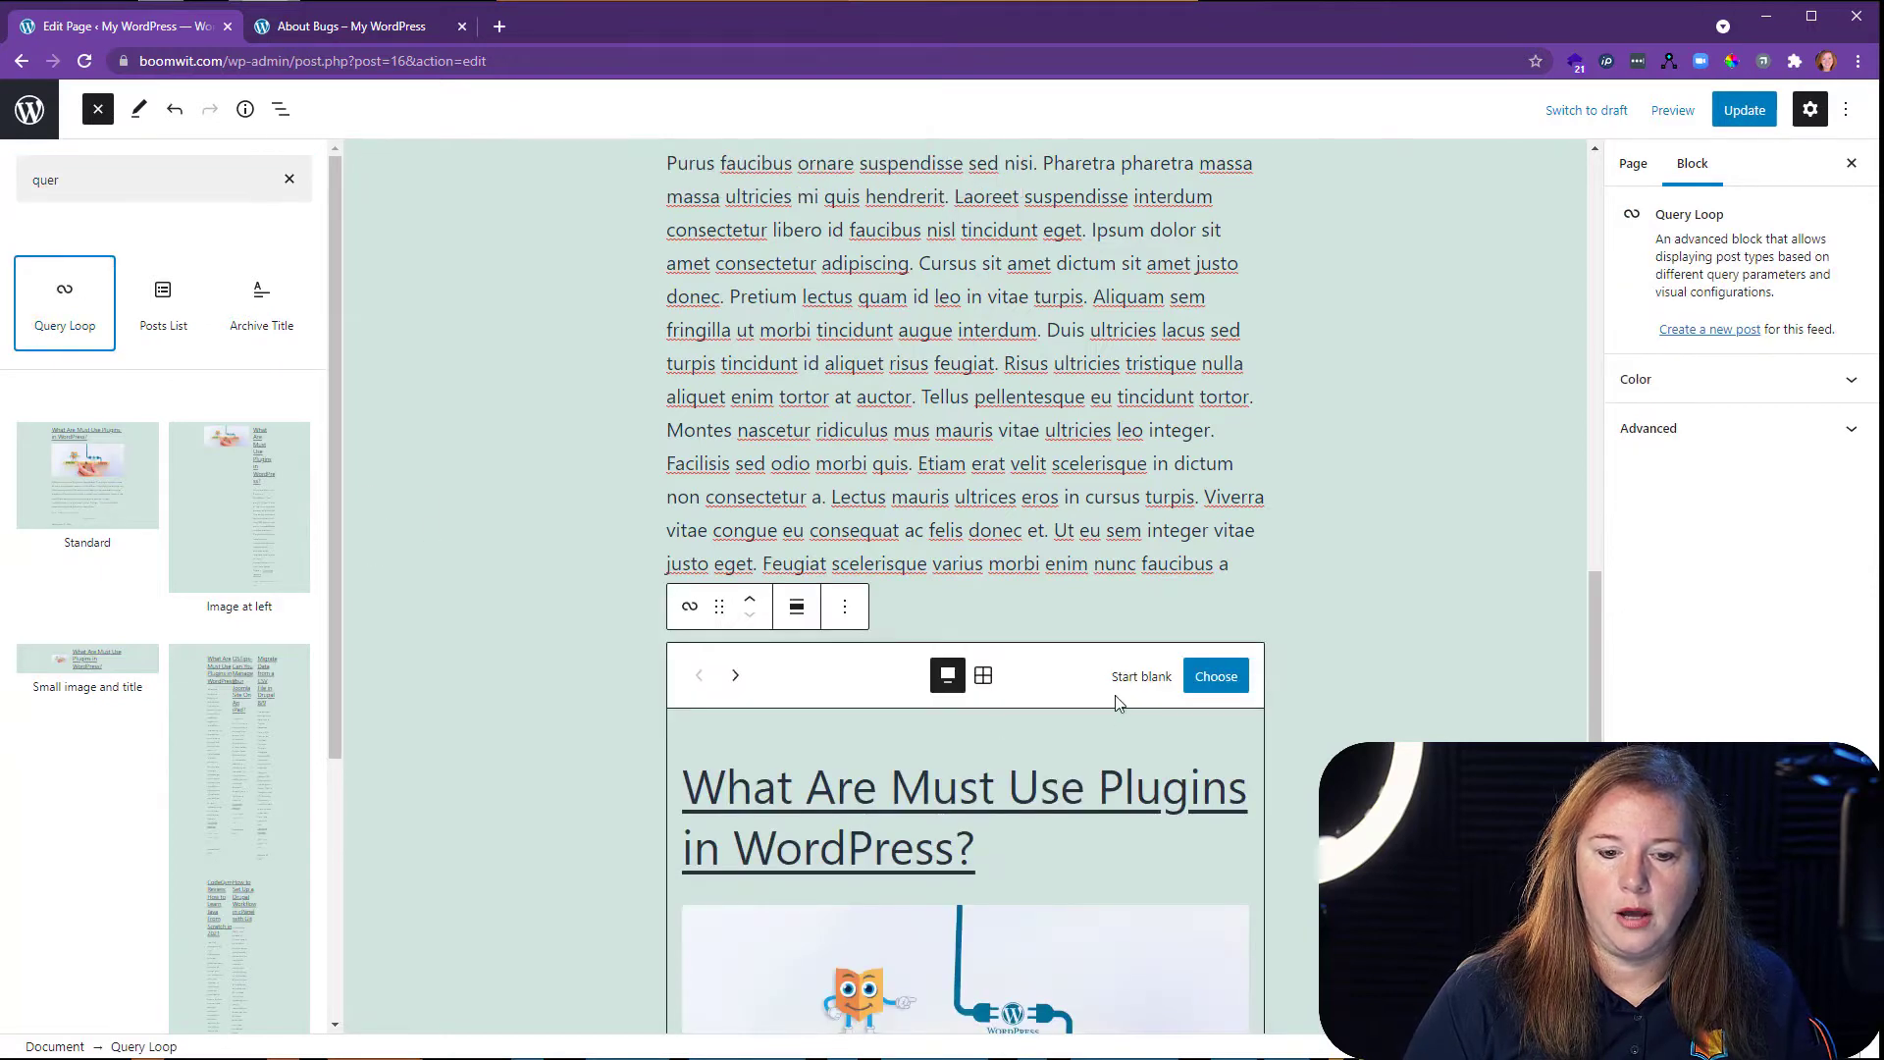
Apply the first carousel pattern showing each post's title, featured image and excerpt.
{"action": "scroll", "coordinate": [1091, 658], "scroll_direction": "down", "scroll_amount": 4}
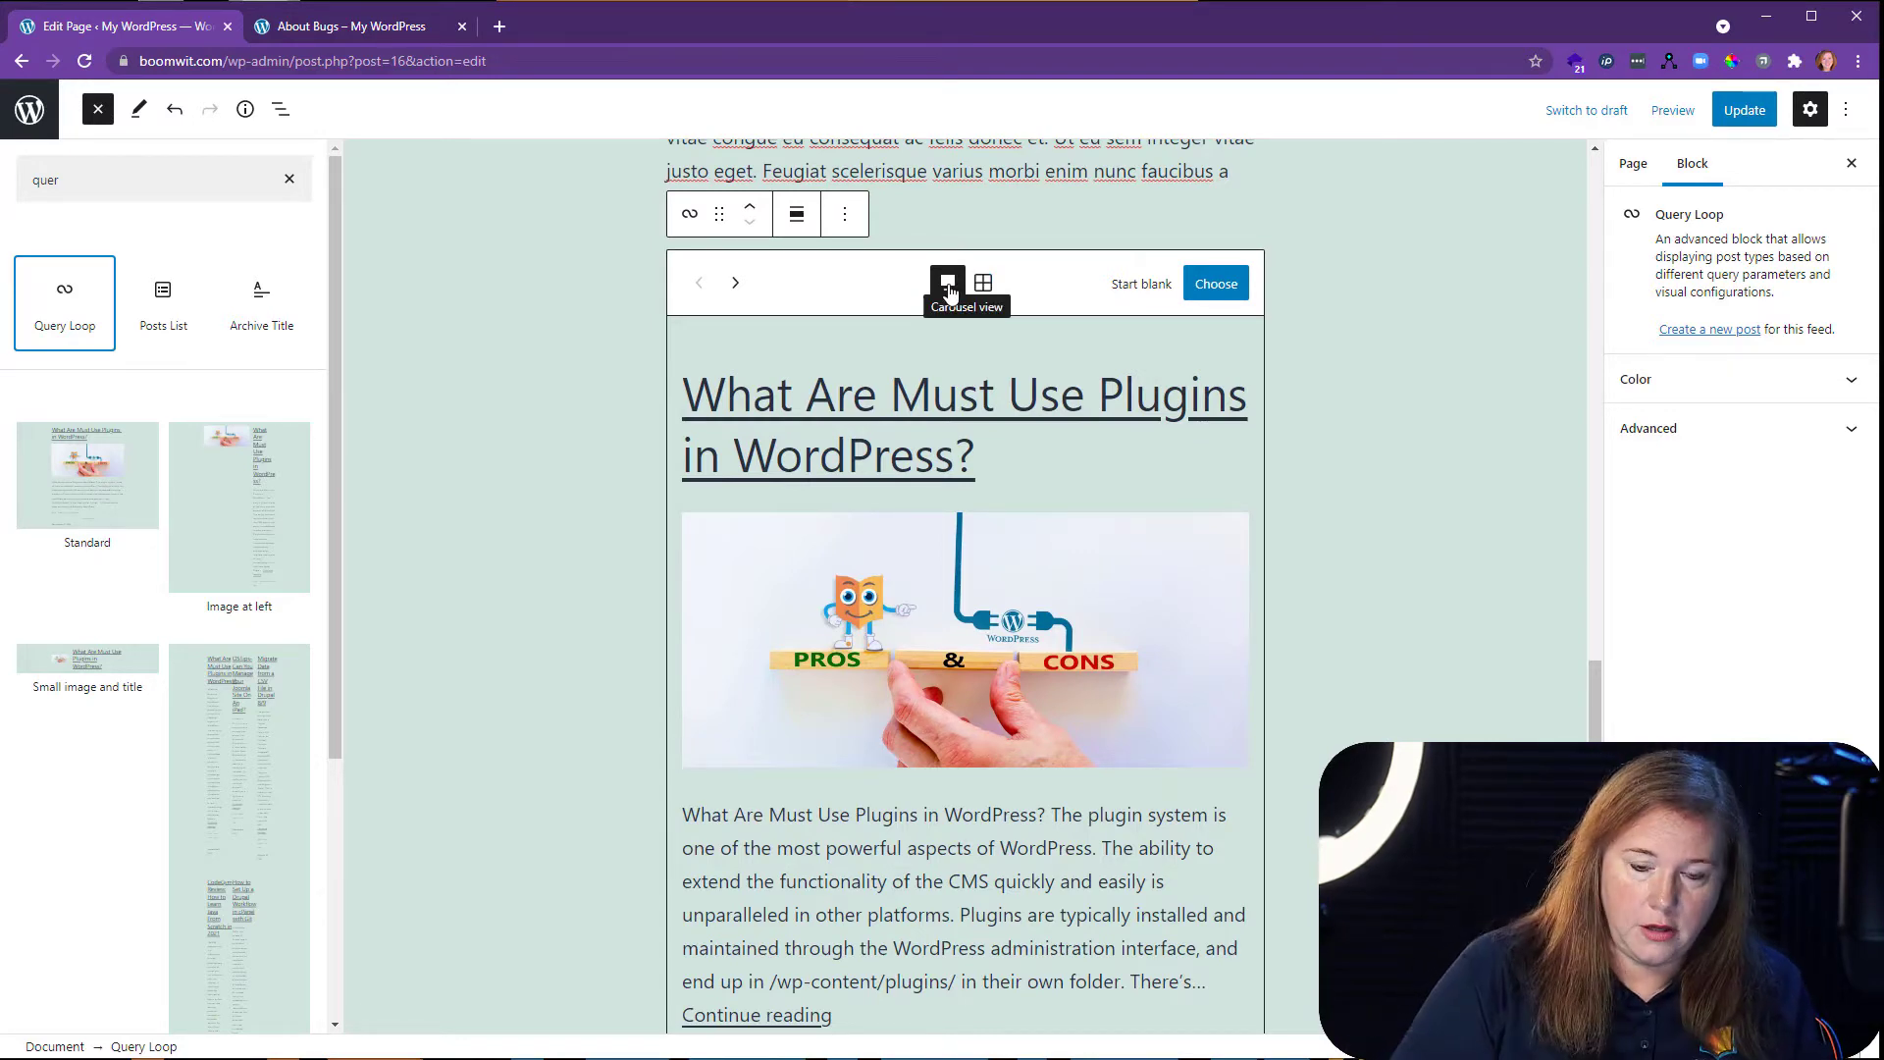
{"action": "left_click", "coordinate": [980, 291]}
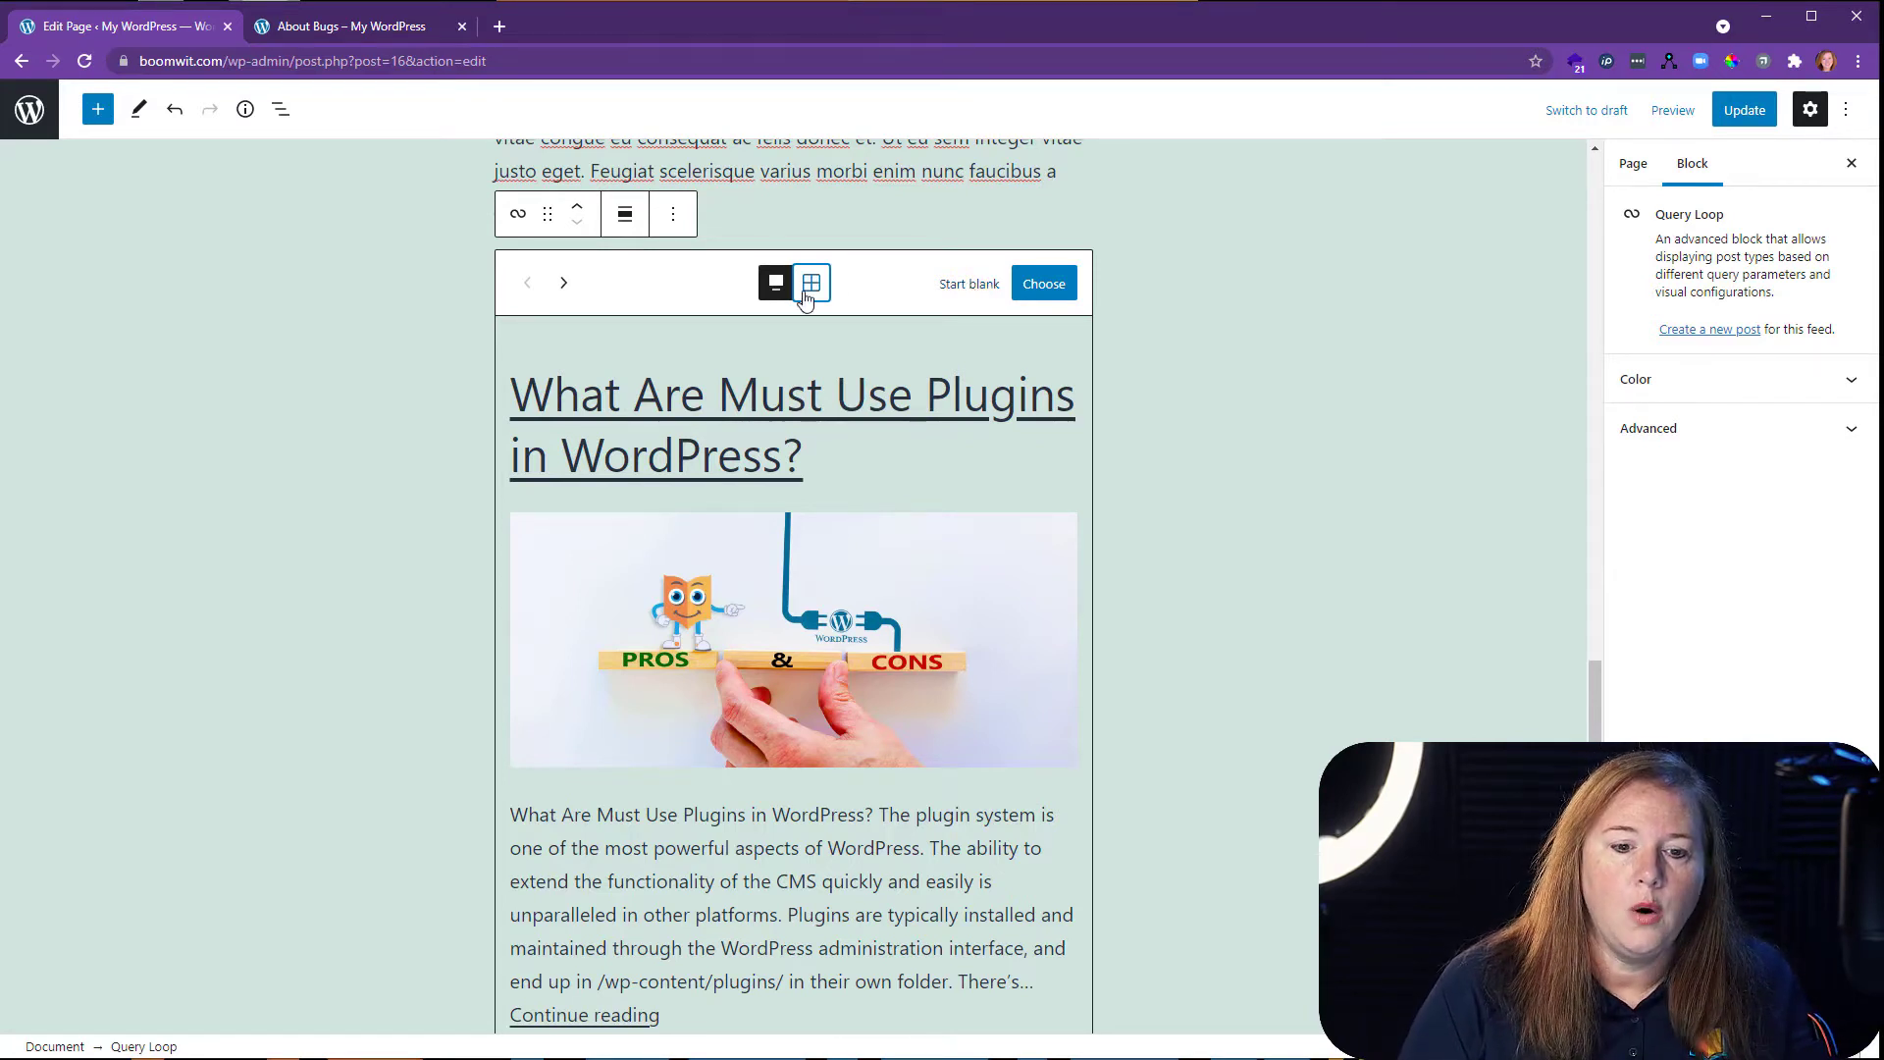
{"action": "left_click", "coordinate": [767, 300]}
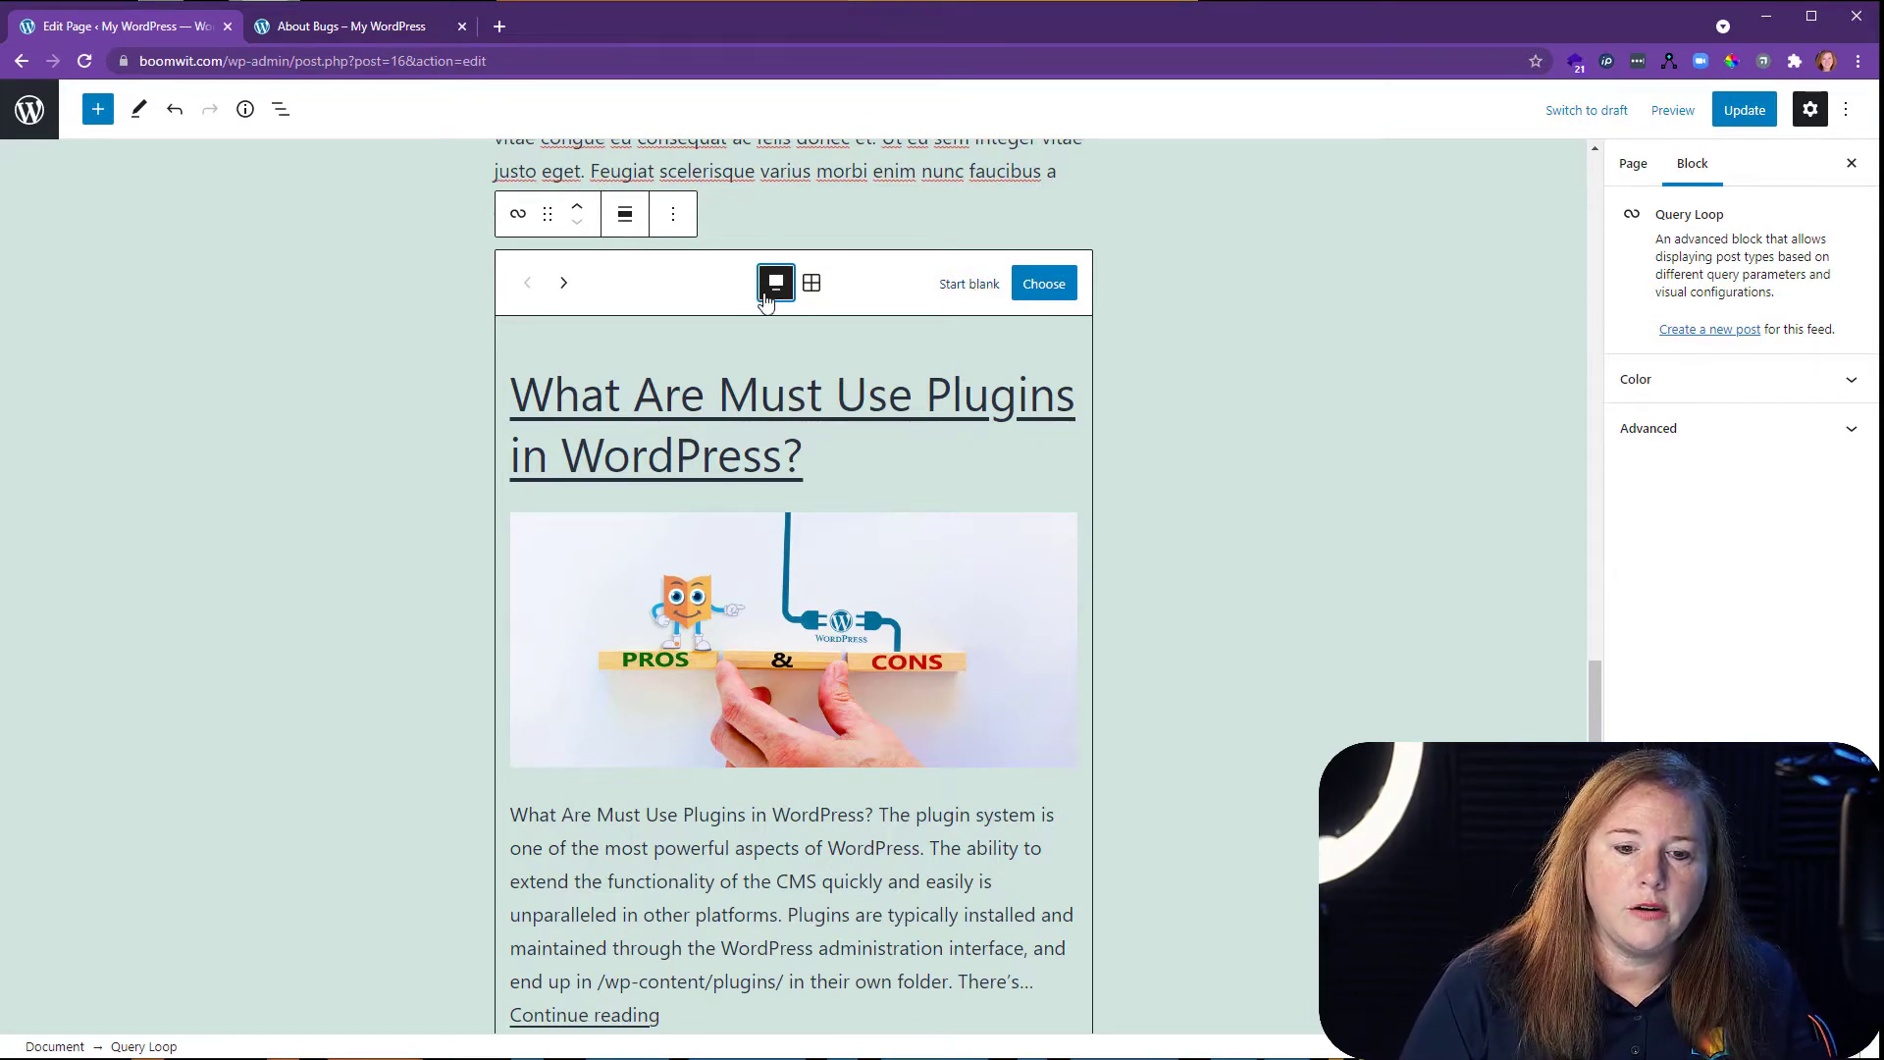
{"action": "left_click", "coordinate": [1043, 286]}
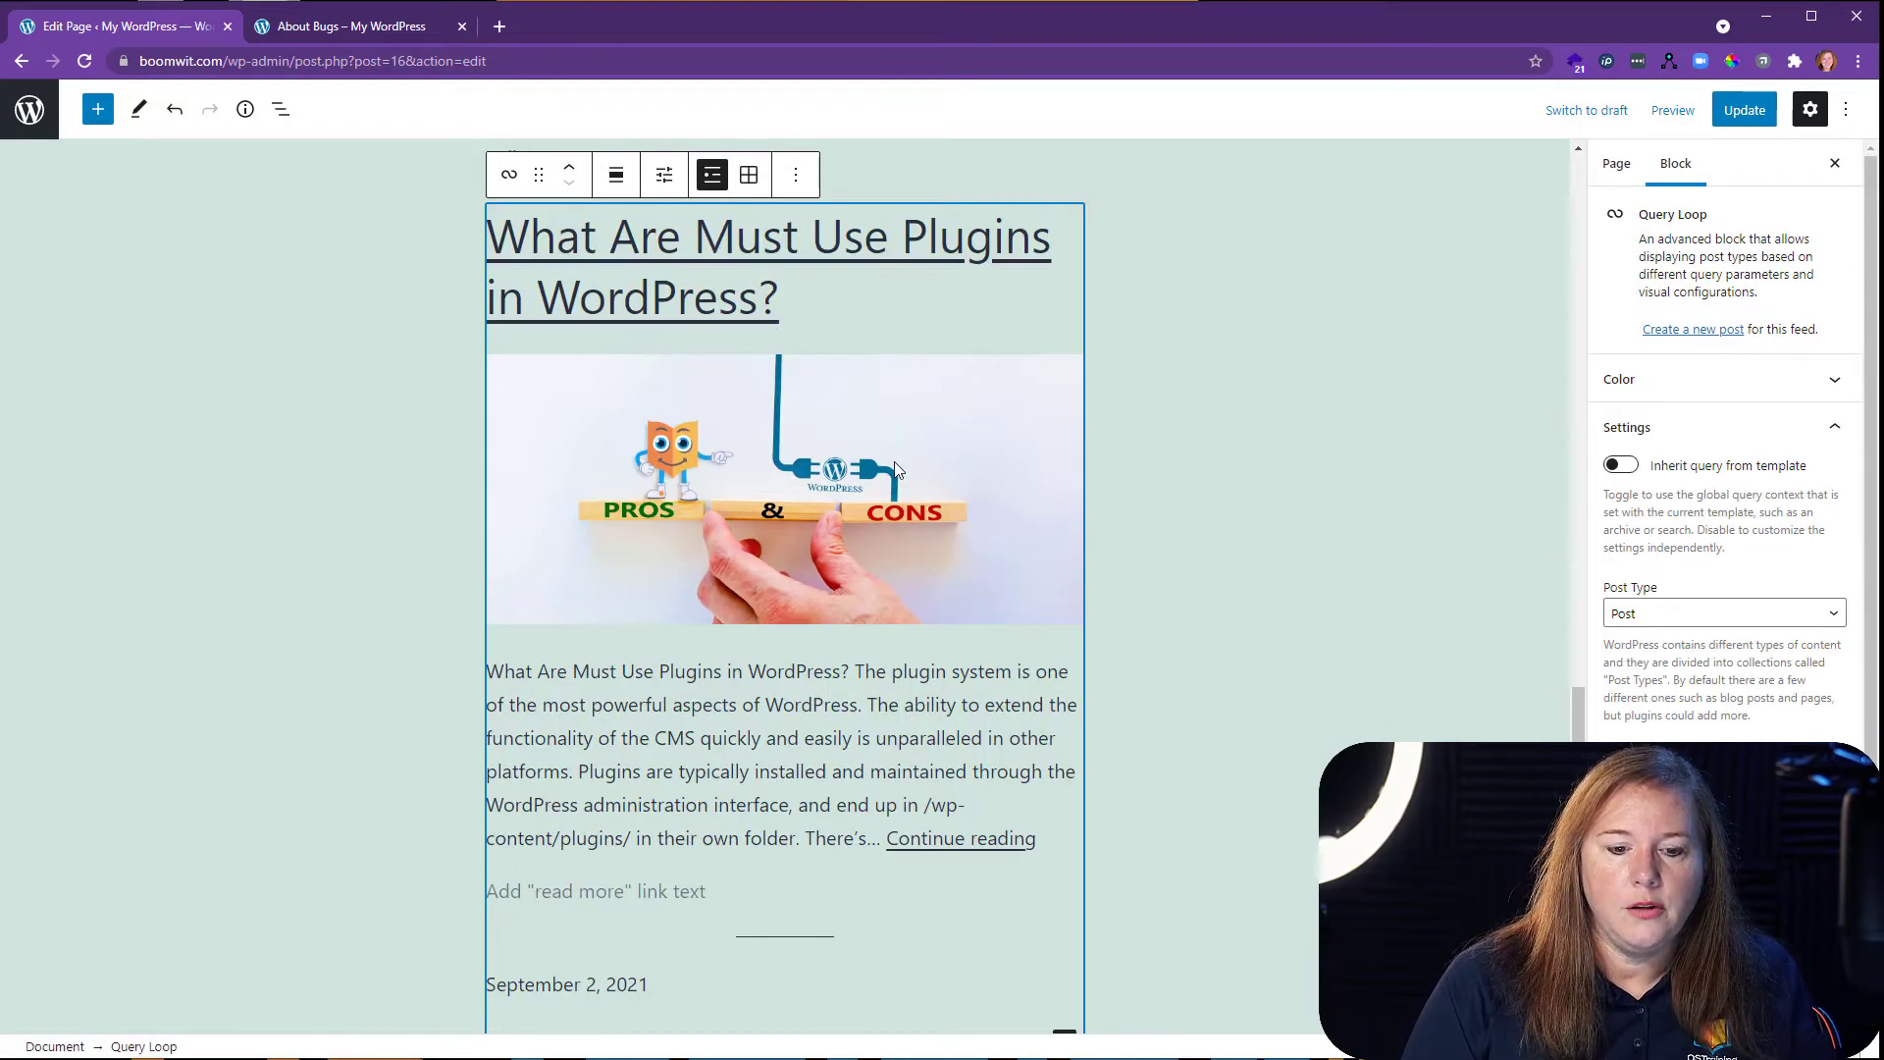
Raise the Query Loop's Items per Page to 6, keeping Offset and Max page at 0.
{"action": "scroll", "coordinate": [895, 470], "scroll_direction": "down", "scroll_amount": 4}
{"action": "scroll", "coordinate": [893, 463], "scroll_direction": "up", "scroll_amount": 4}
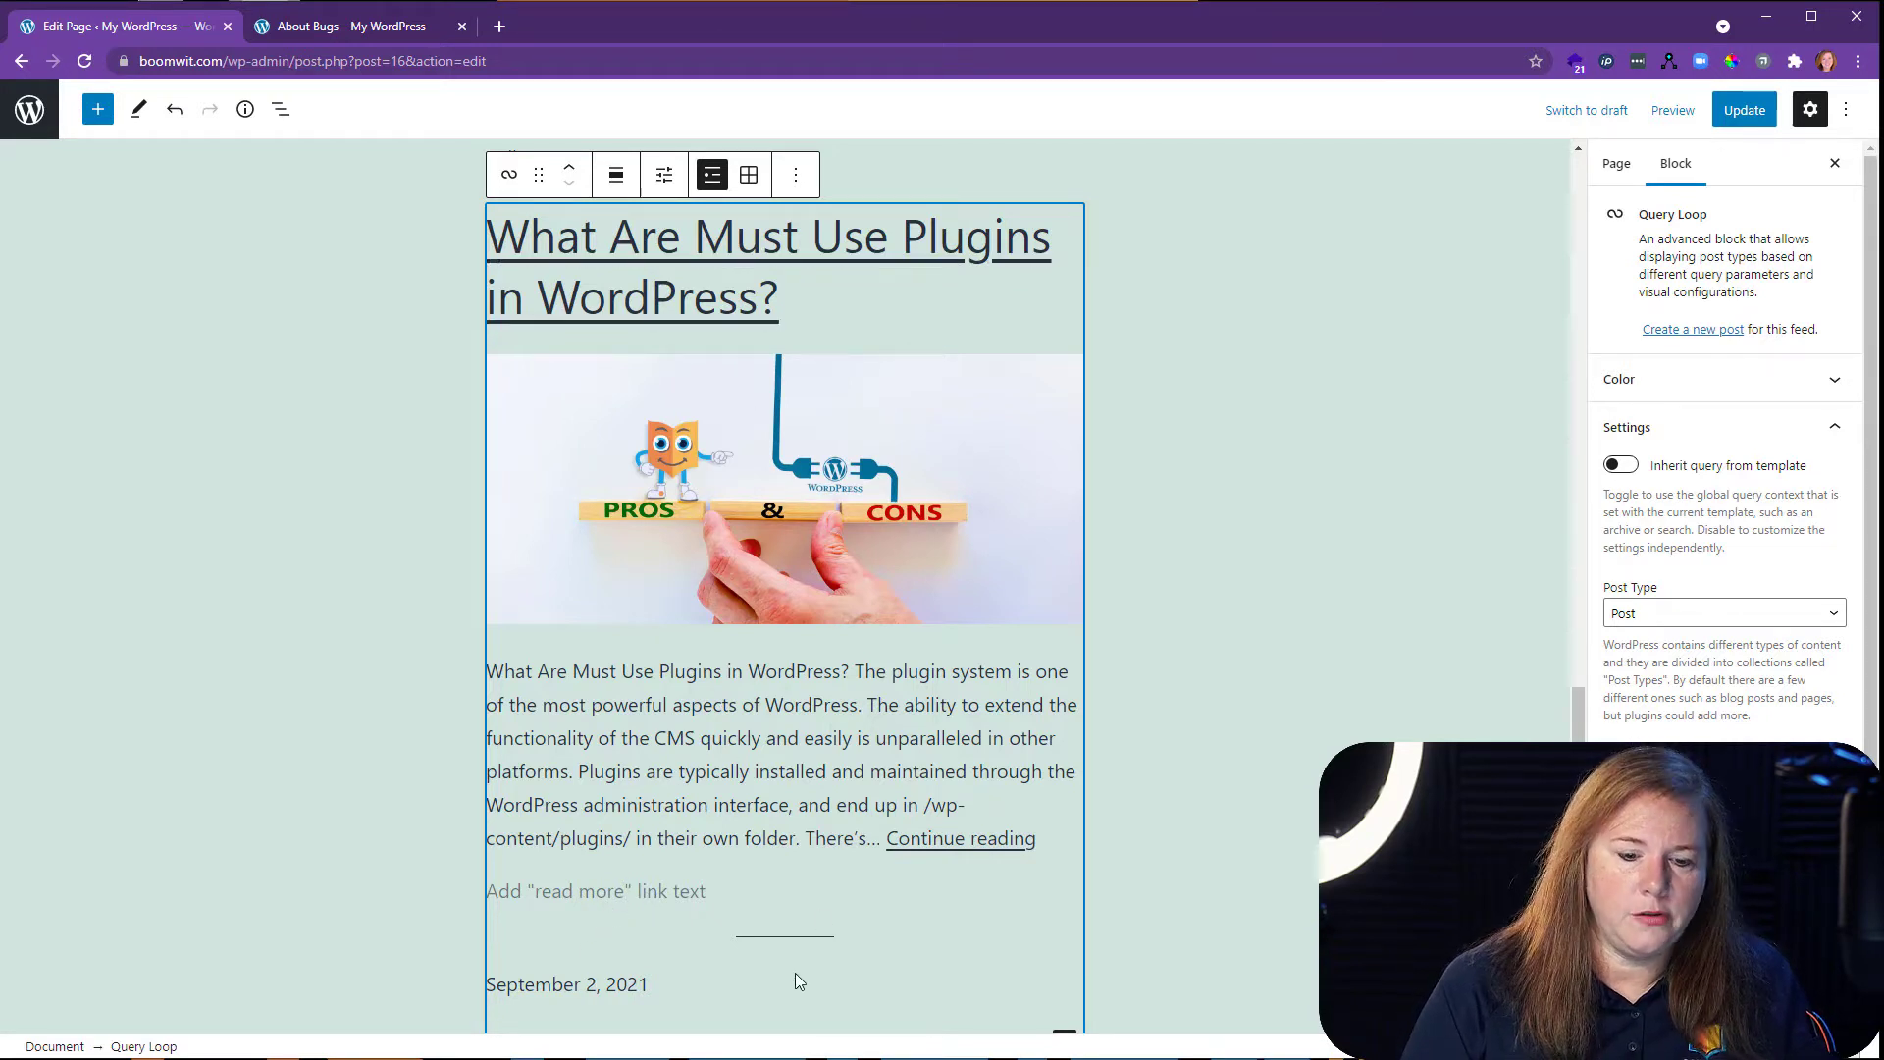
{"action": "left_click", "coordinate": [668, 175]}
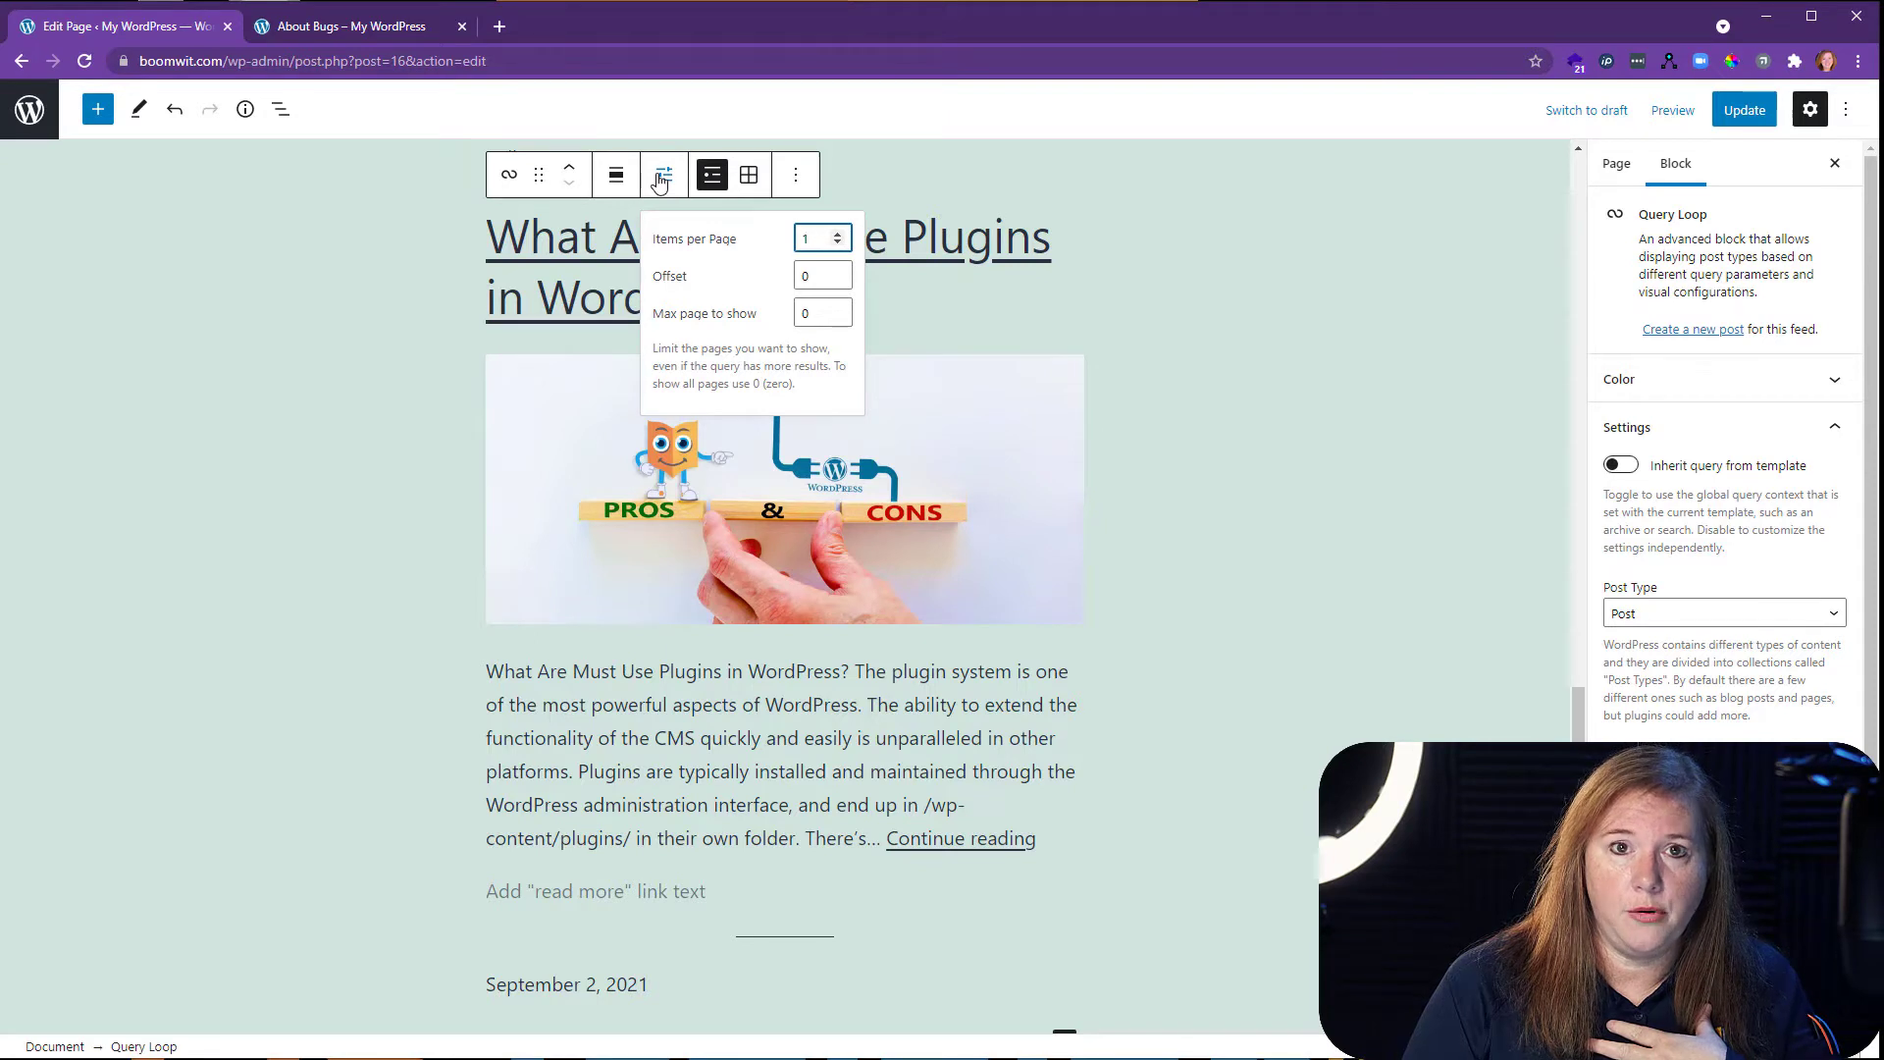
{"action": "left_click", "coordinate": [839, 234]}
{"action": "left_click", "coordinate": [840, 234]}
{"action": "left_click", "coordinate": [839, 234]}
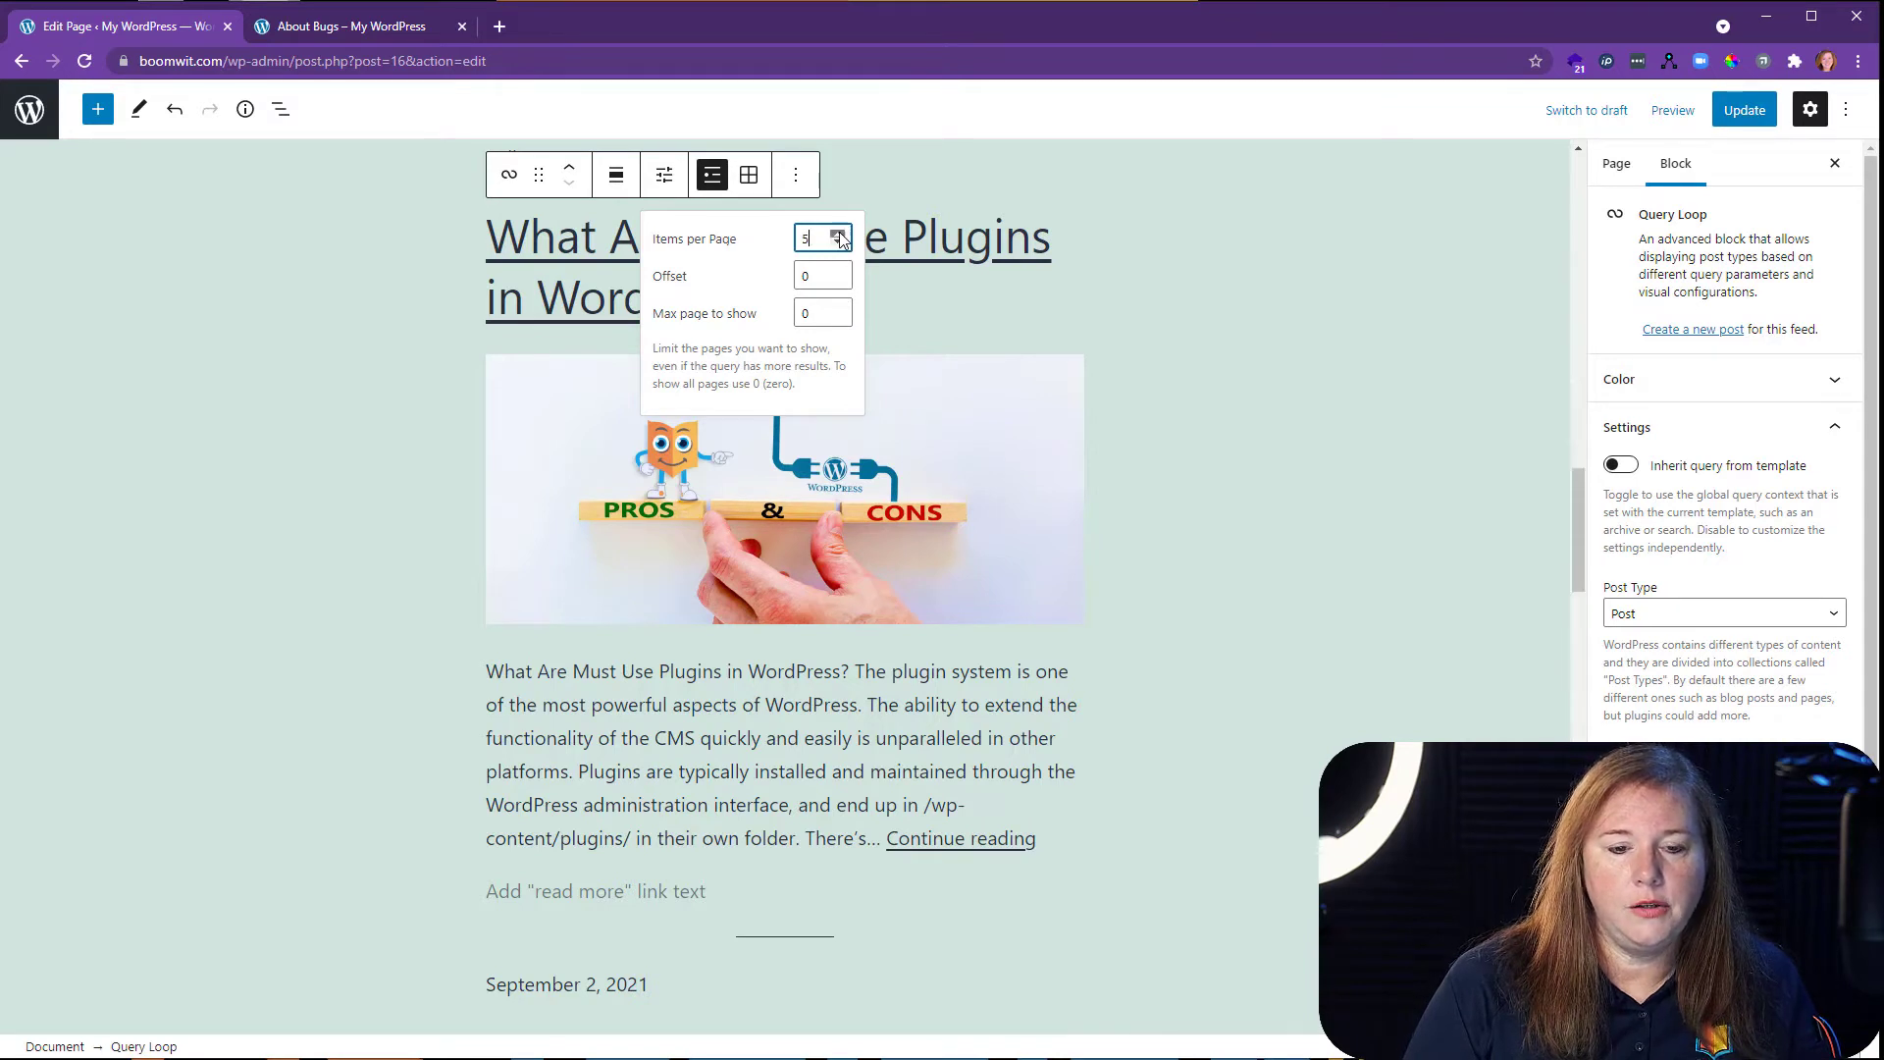
{"action": "left_click", "coordinate": [839, 234]}
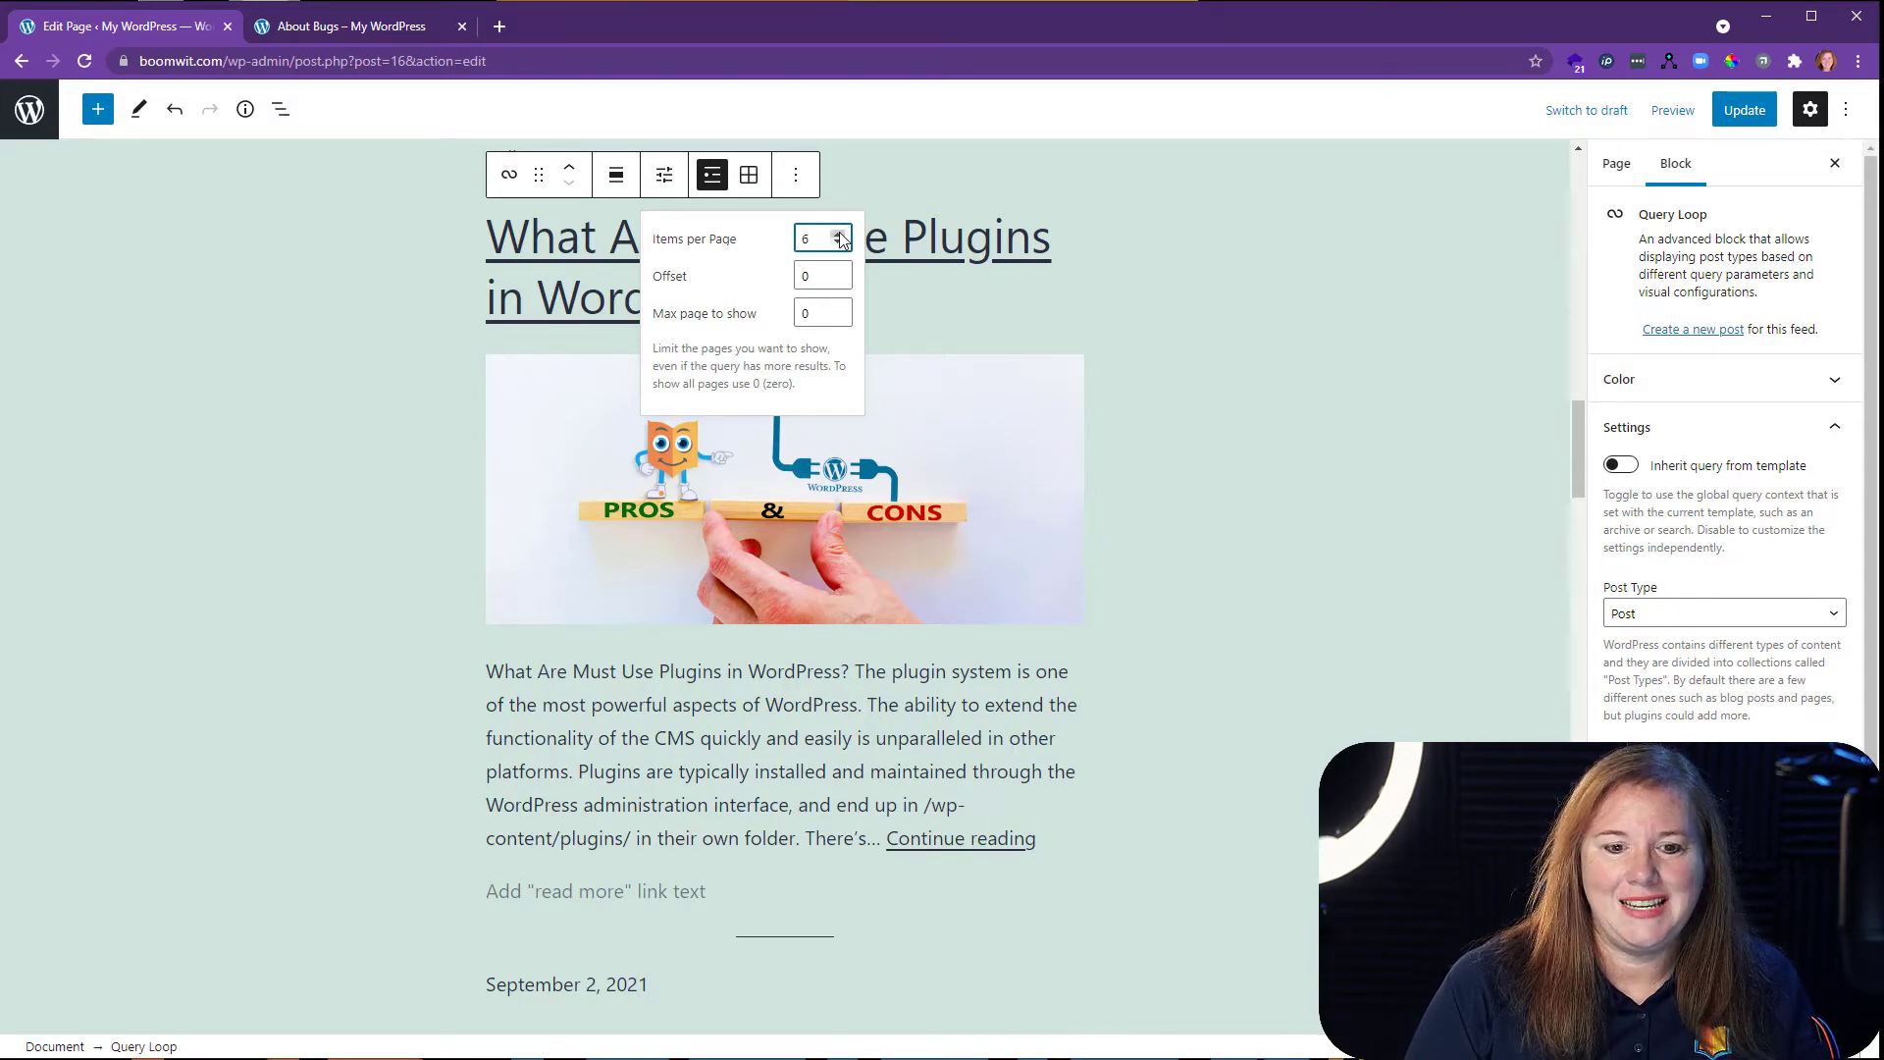
{"action": "left_click", "coordinate": [1127, 505]}
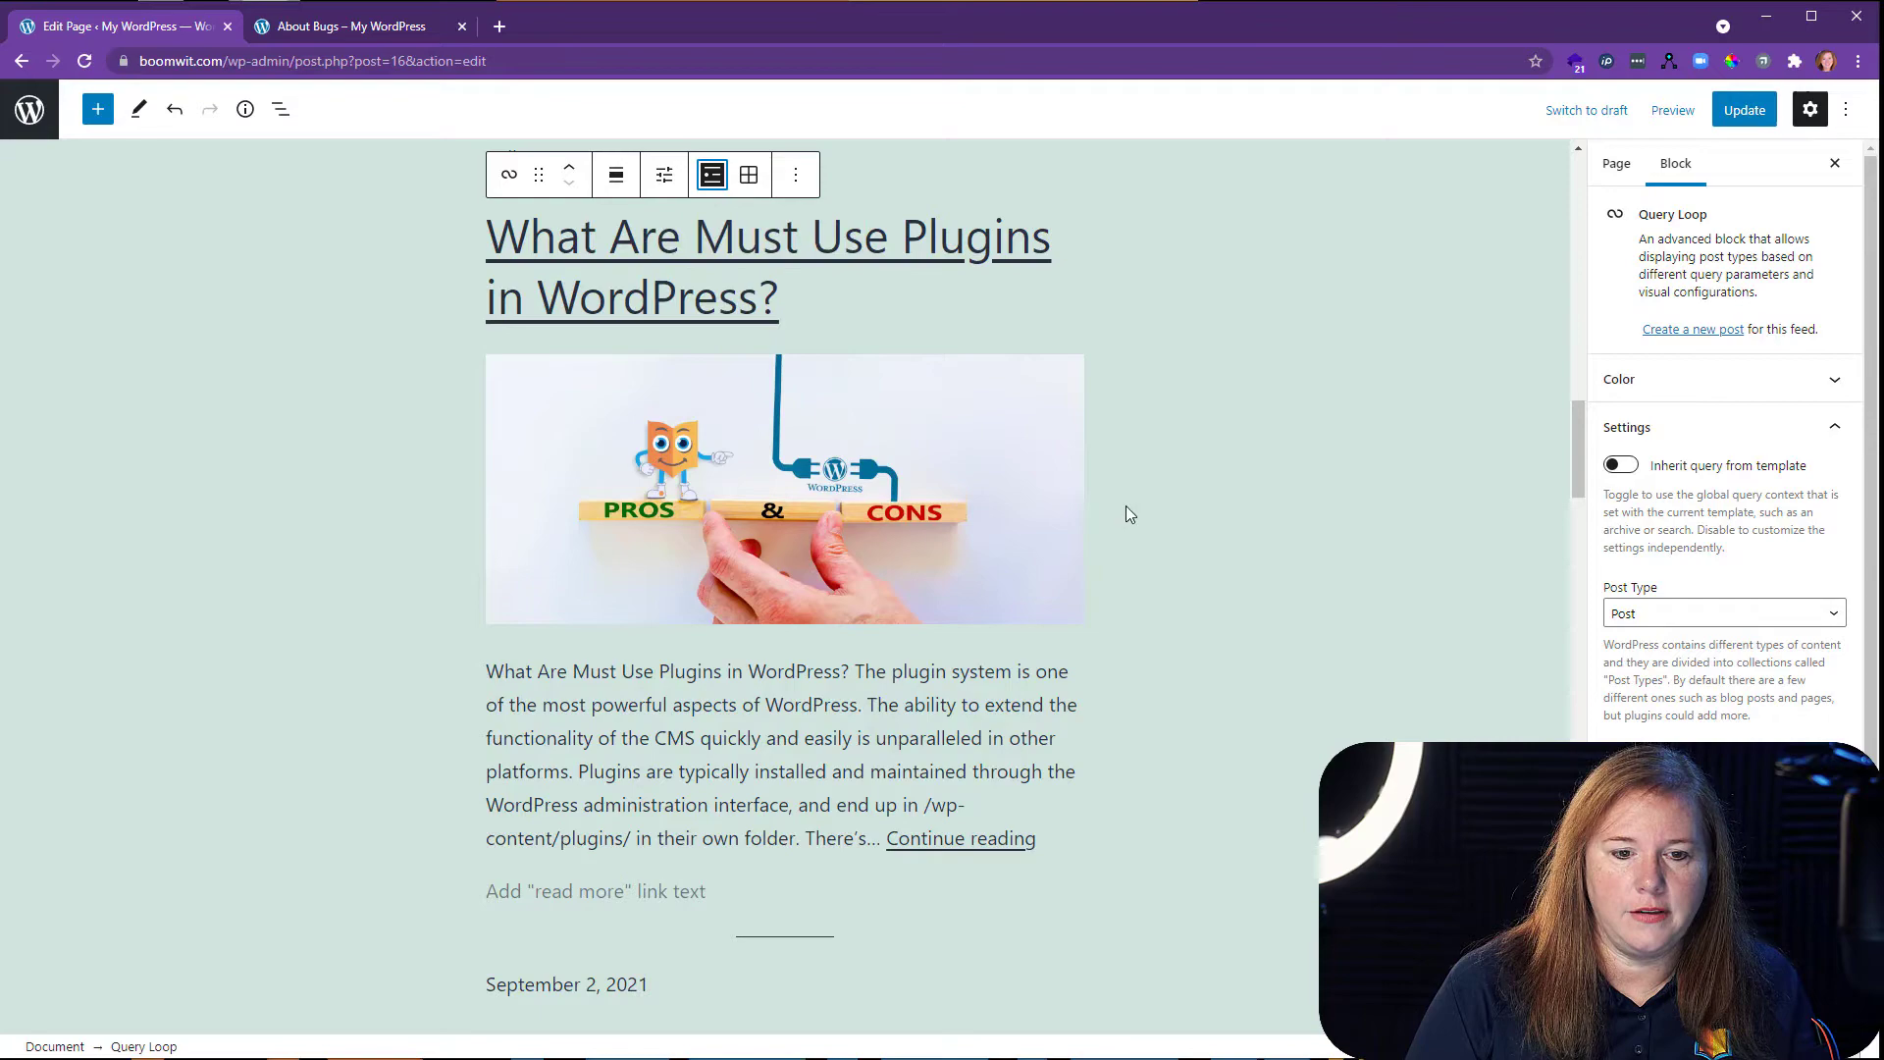
{"action": "scroll", "coordinate": [1129, 520], "scroll_direction": "down", "scroll_amount": 5}
{"action": "scroll", "coordinate": [1129, 546], "scroll_direction": "down", "scroll_amount": 20}
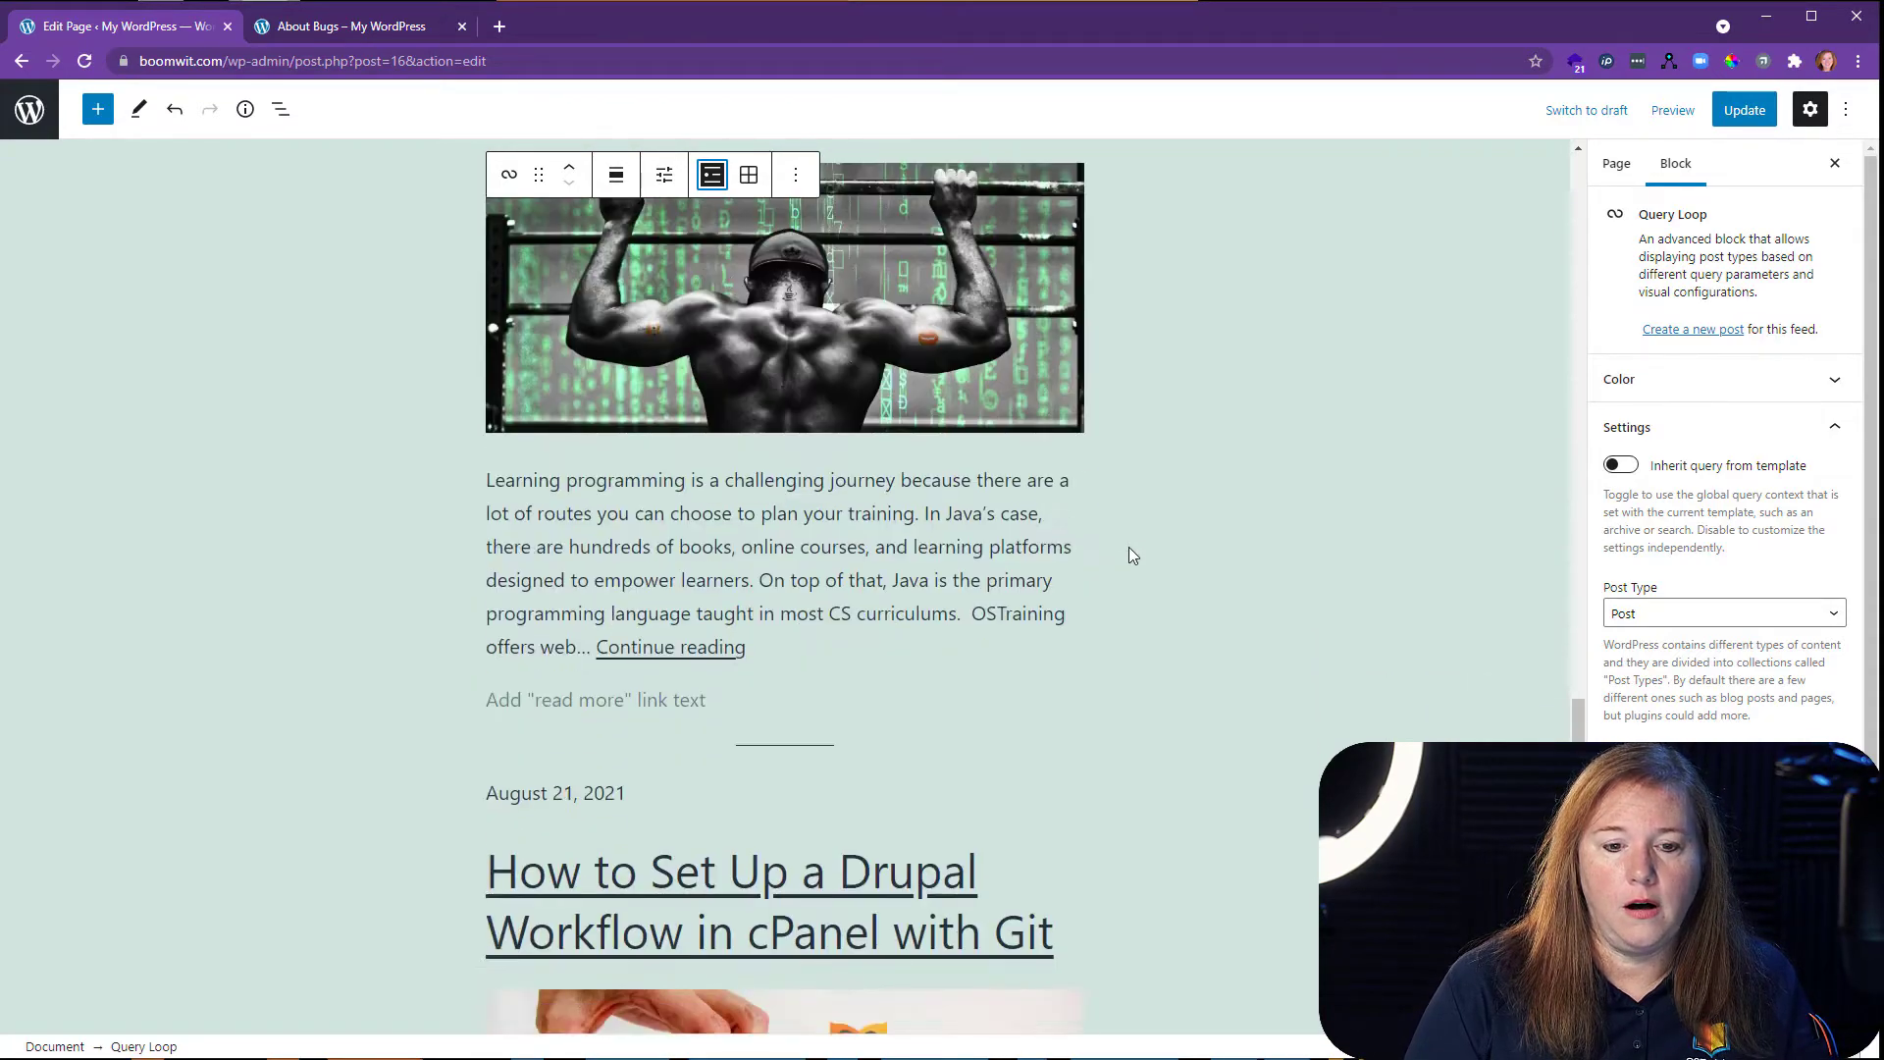
{"action": "scroll", "coordinate": [1129, 552], "scroll_direction": "down", "scroll_amount": 9}
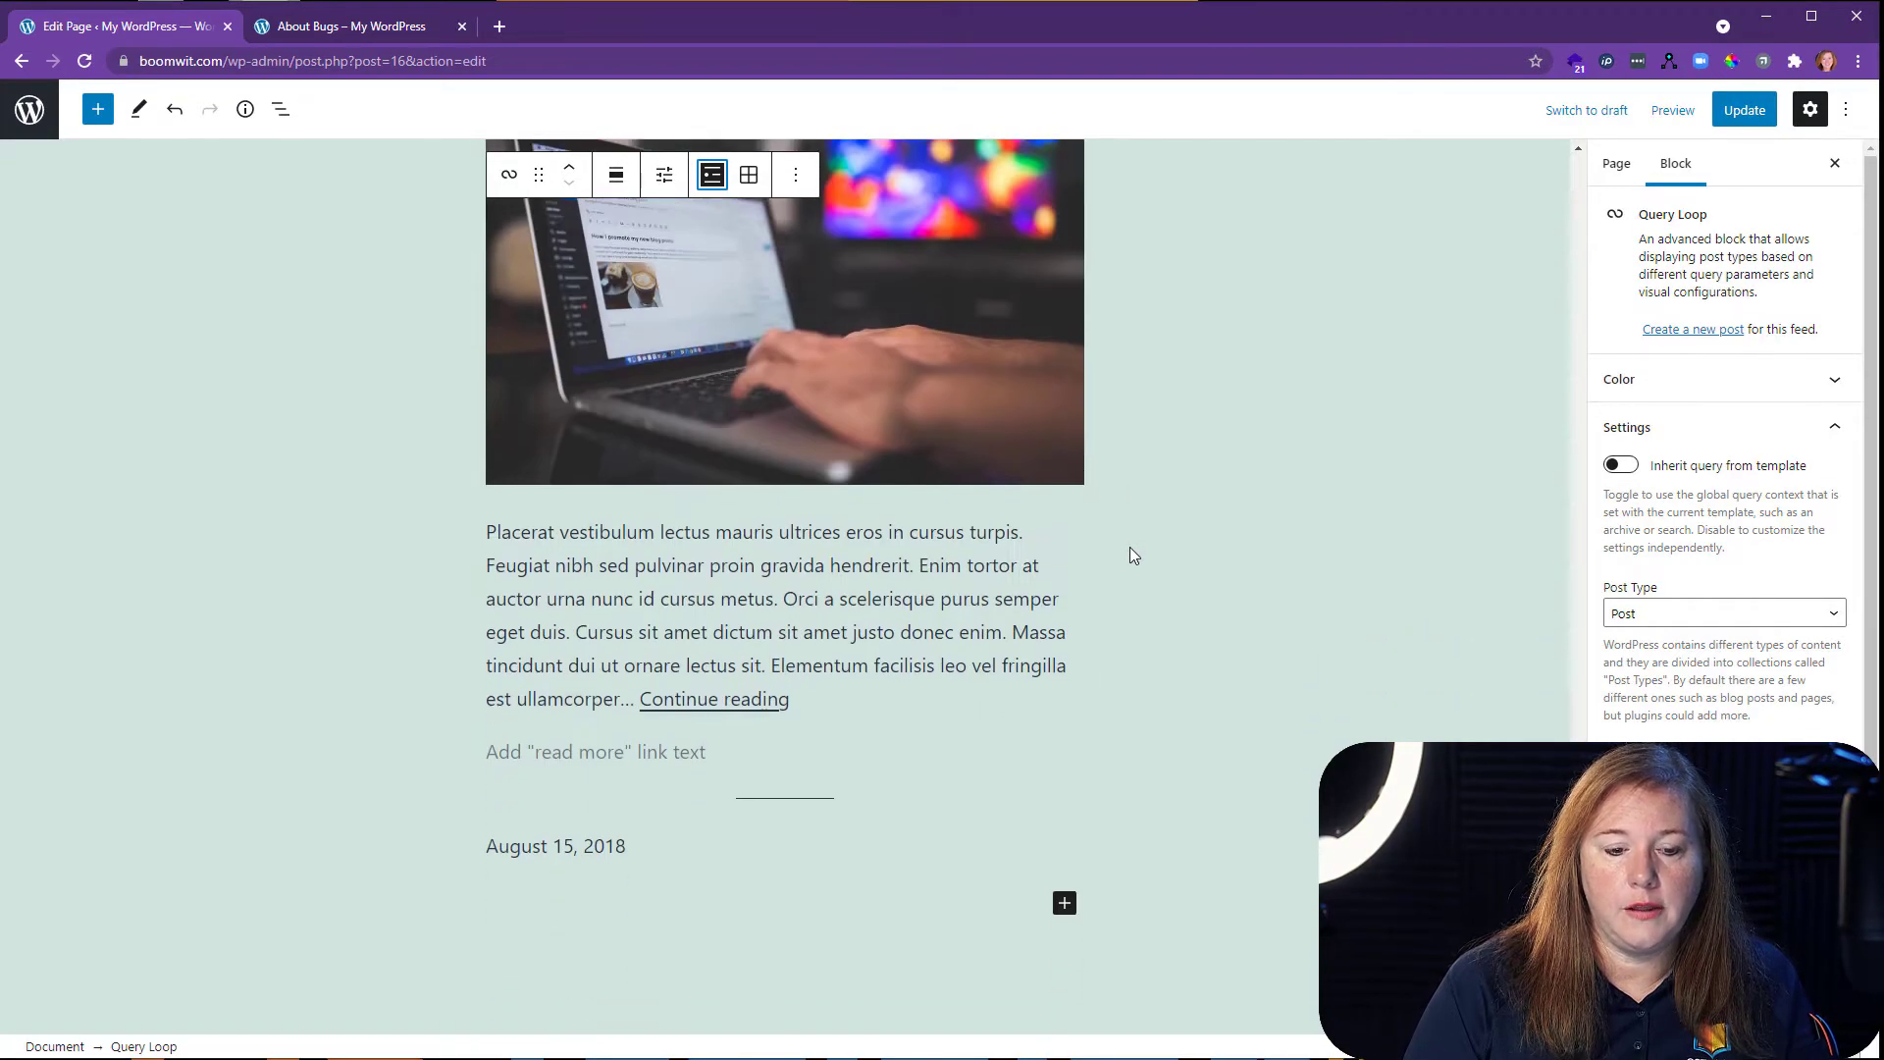
{"action": "scroll", "coordinate": [982, 537], "scroll_direction": "up", "scroll_amount": 5}
{"action": "left_click", "coordinate": [484, 521]}
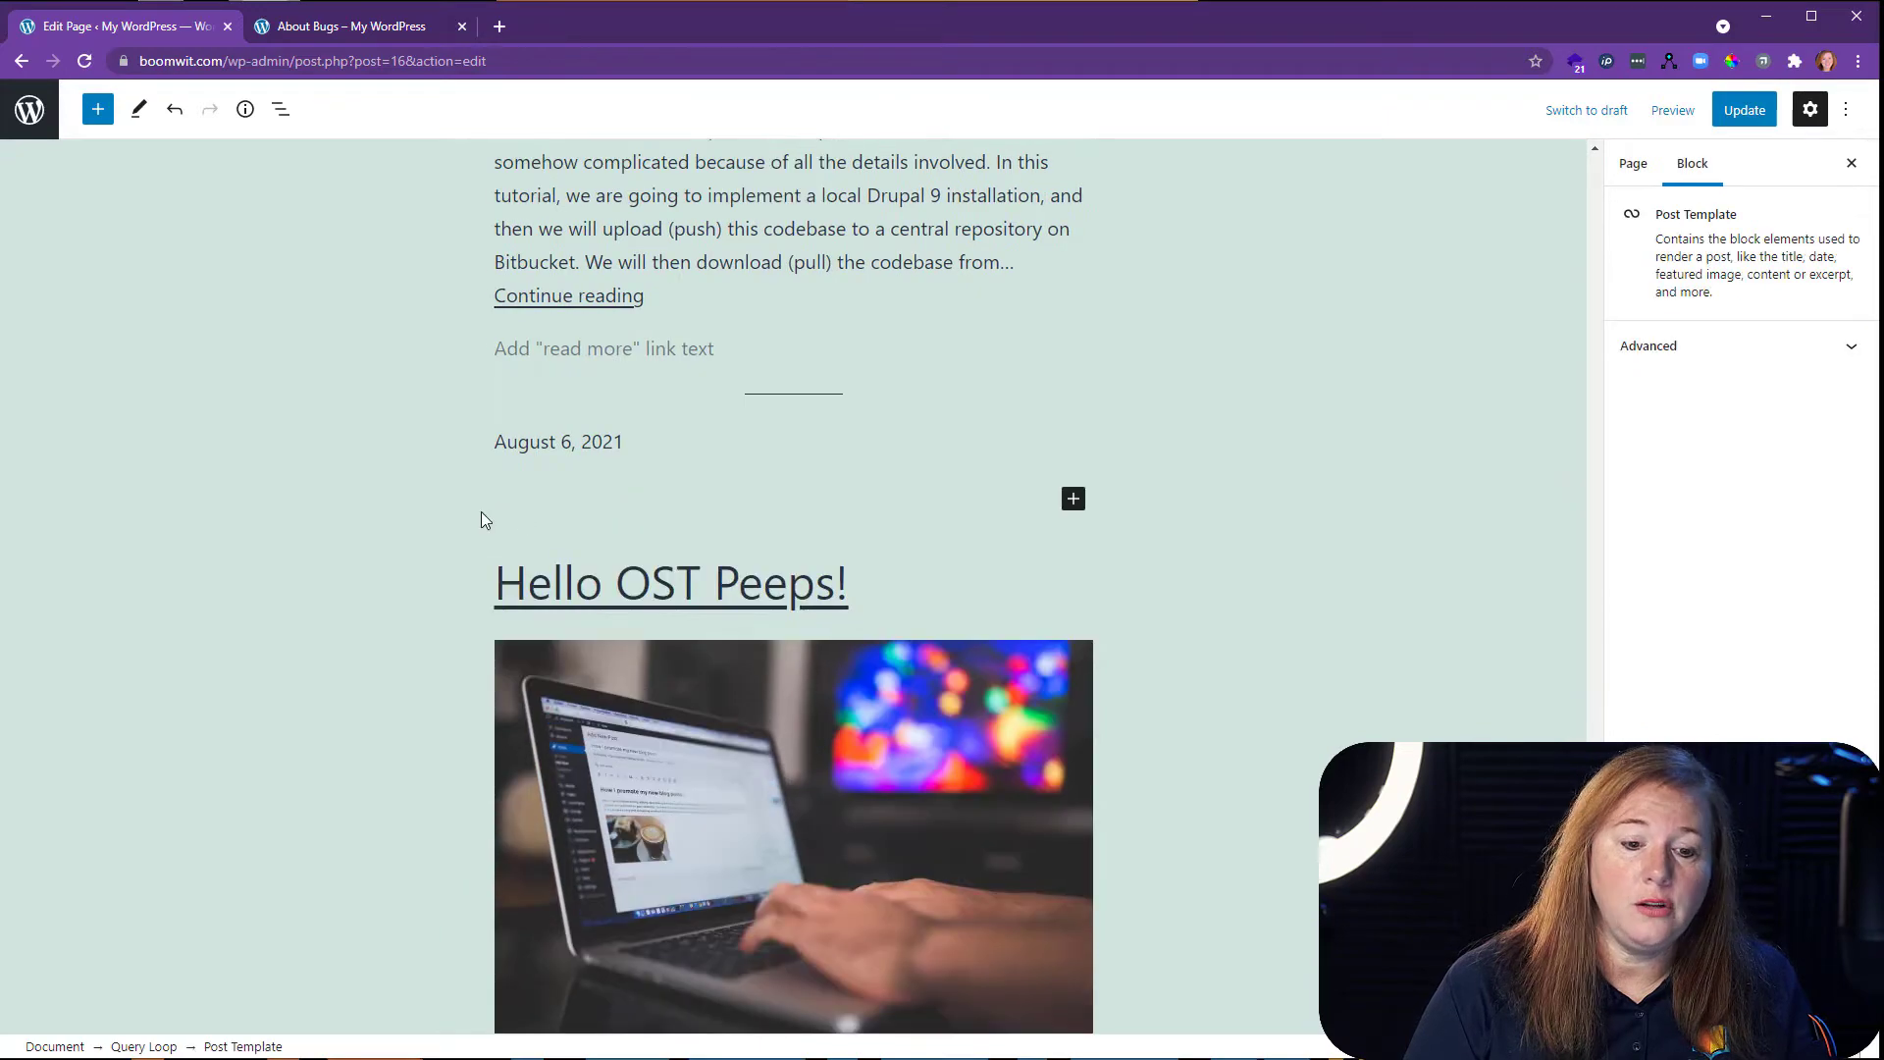
{"action": "scroll", "coordinate": [1093, 442], "scroll_direction": "down", "scroll_amount": 10}
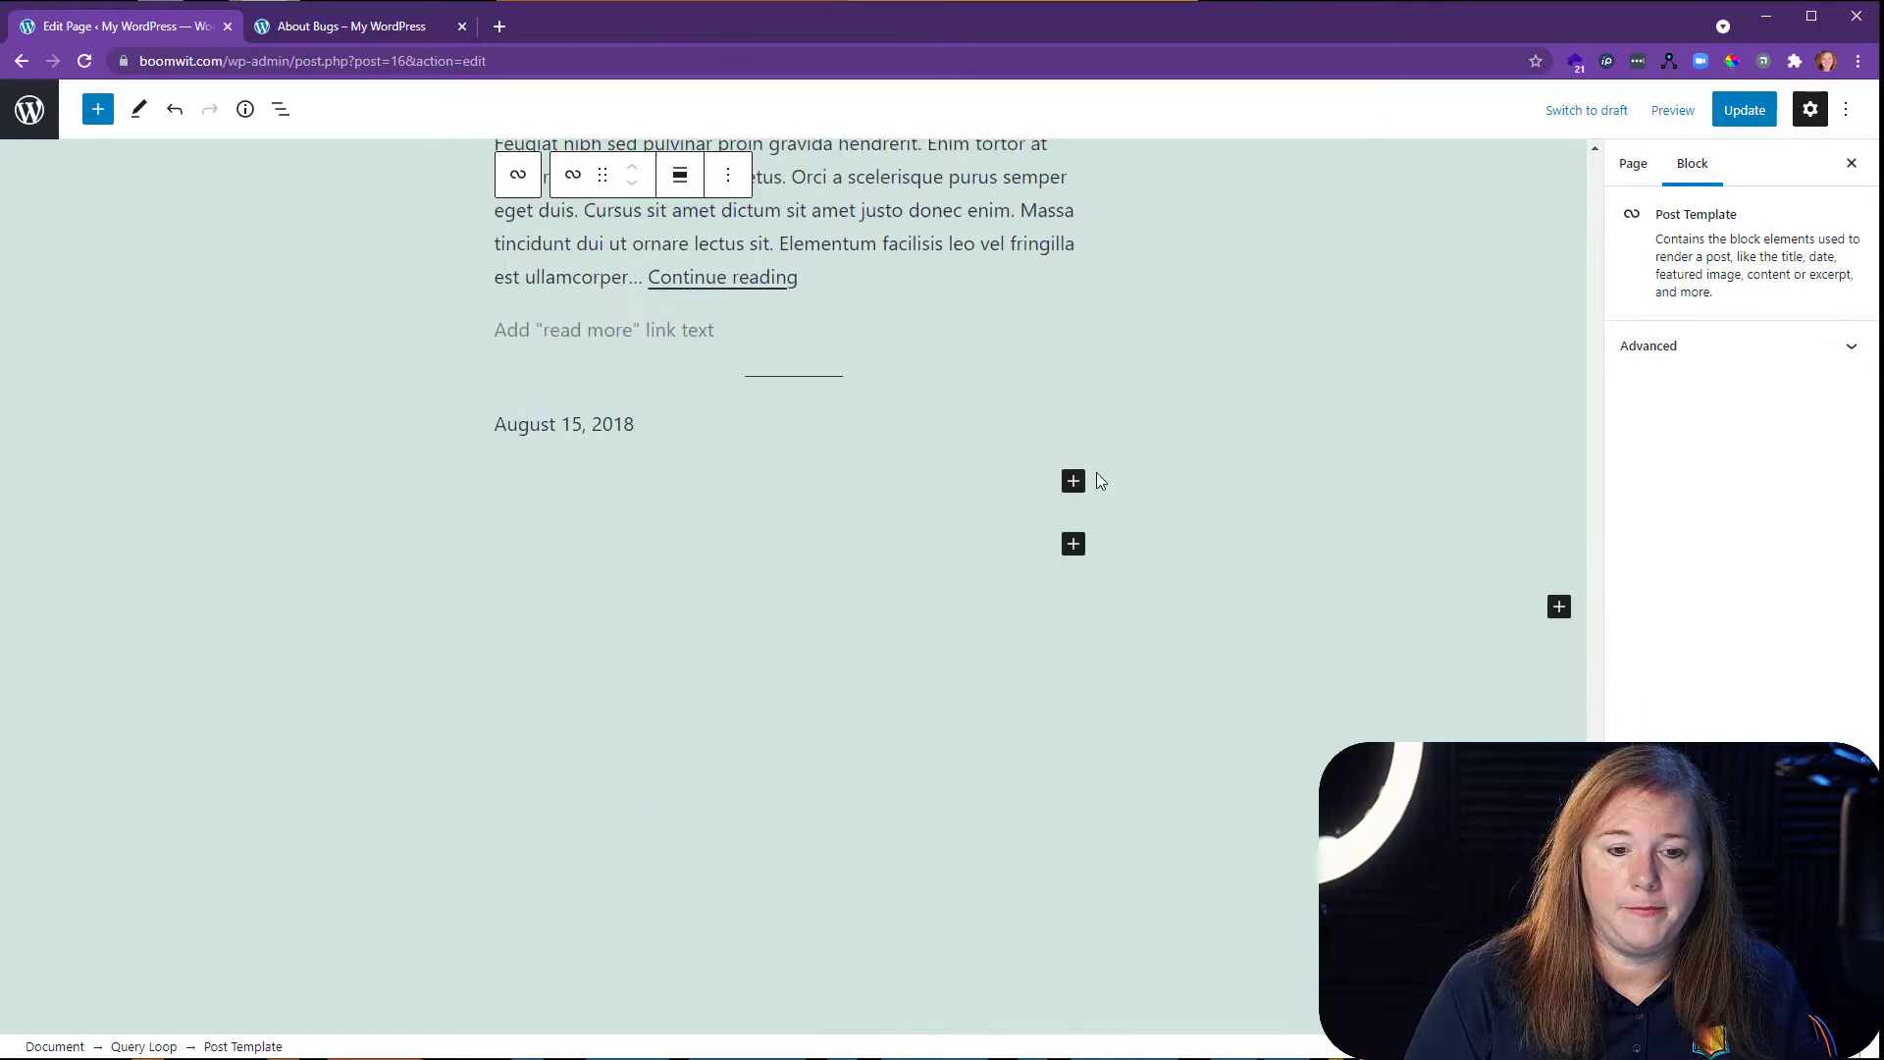
{"action": "scroll", "coordinate": [1097, 473], "scroll_direction": "up", "scroll_amount": 12}
{"action": "middle_click", "coordinate": [1111, 490]}
{"action": "scroll", "coordinate": [1111, 490], "scroll_direction": "up", "scroll_amount": 20}
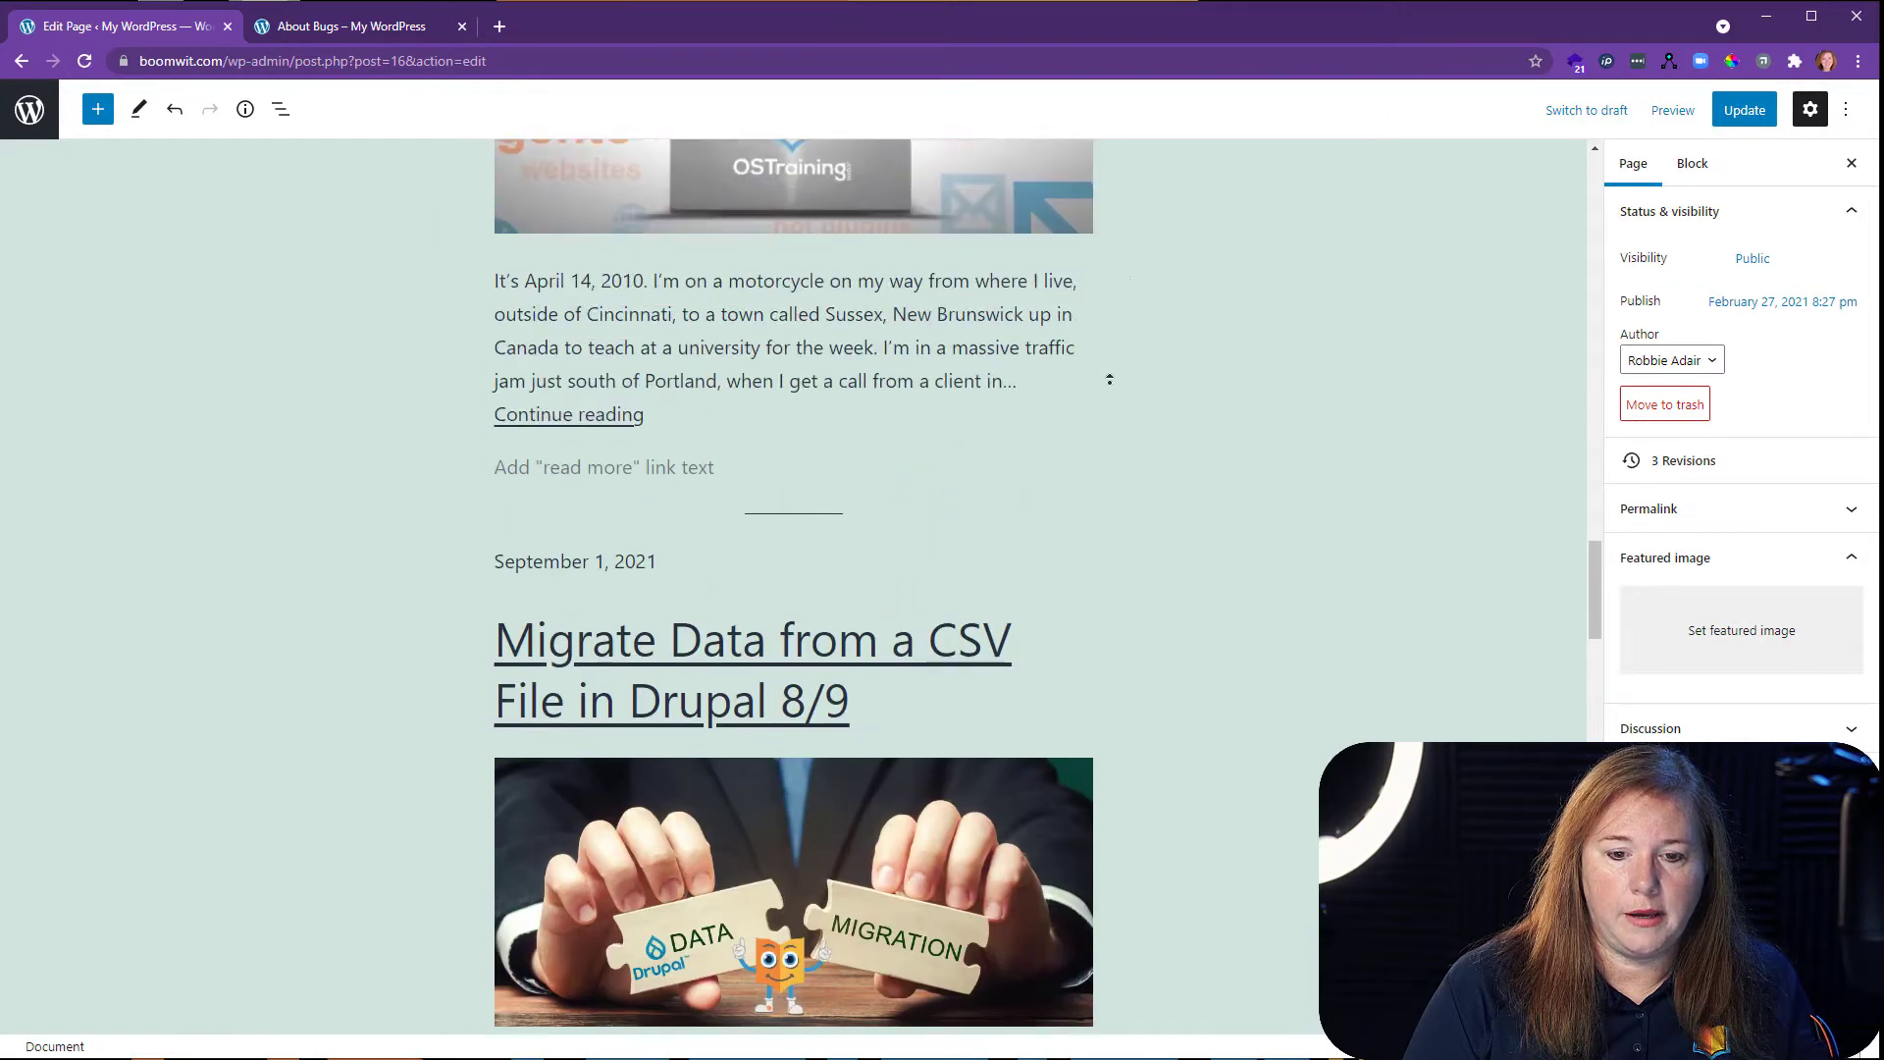
{"action": "left_click", "coordinate": [1098, 314]}
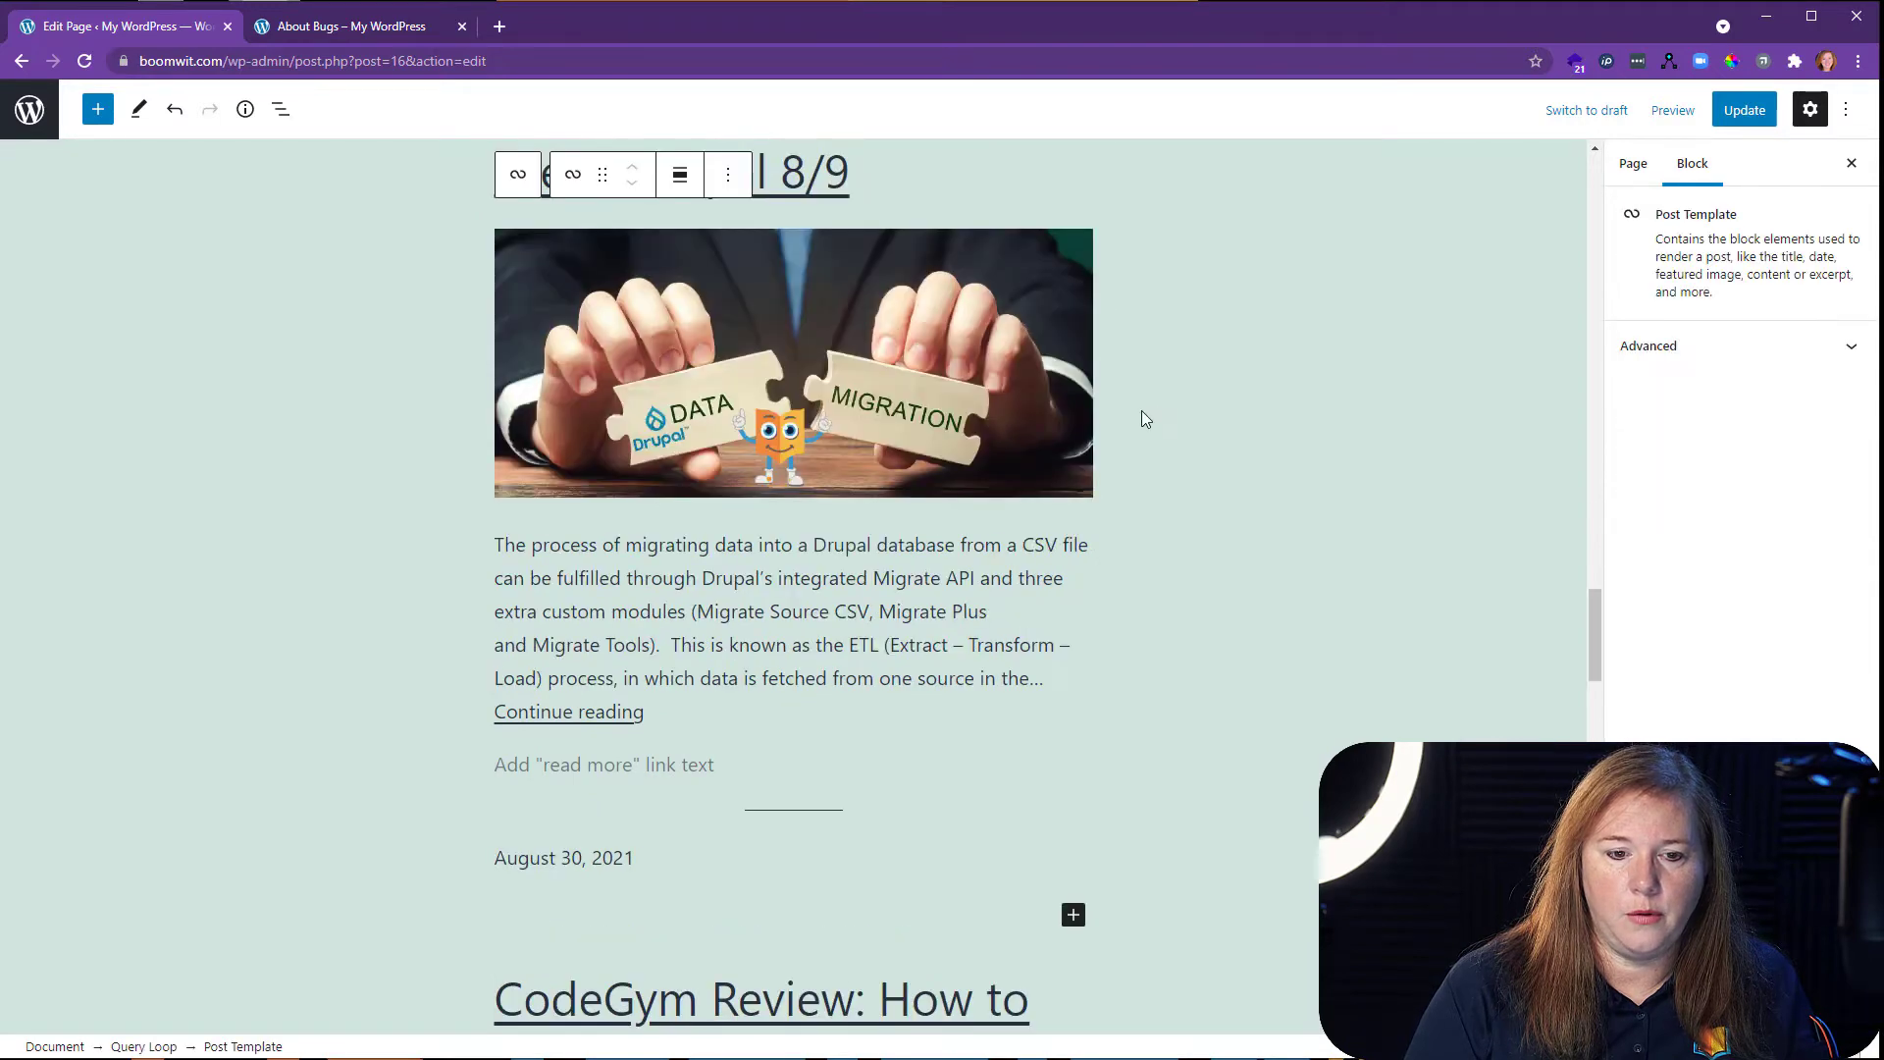
{"action": "scroll", "coordinate": [993, 589], "scroll_direction": "down", "scroll_amount": 1}
{"action": "scroll", "coordinate": [992, 586], "scroll_direction": "up", "scroll_amount": 4}
{"action": "scroll", "coordinate": [991, 438], "scroll_direction": "up", "scroll_amount": 15}
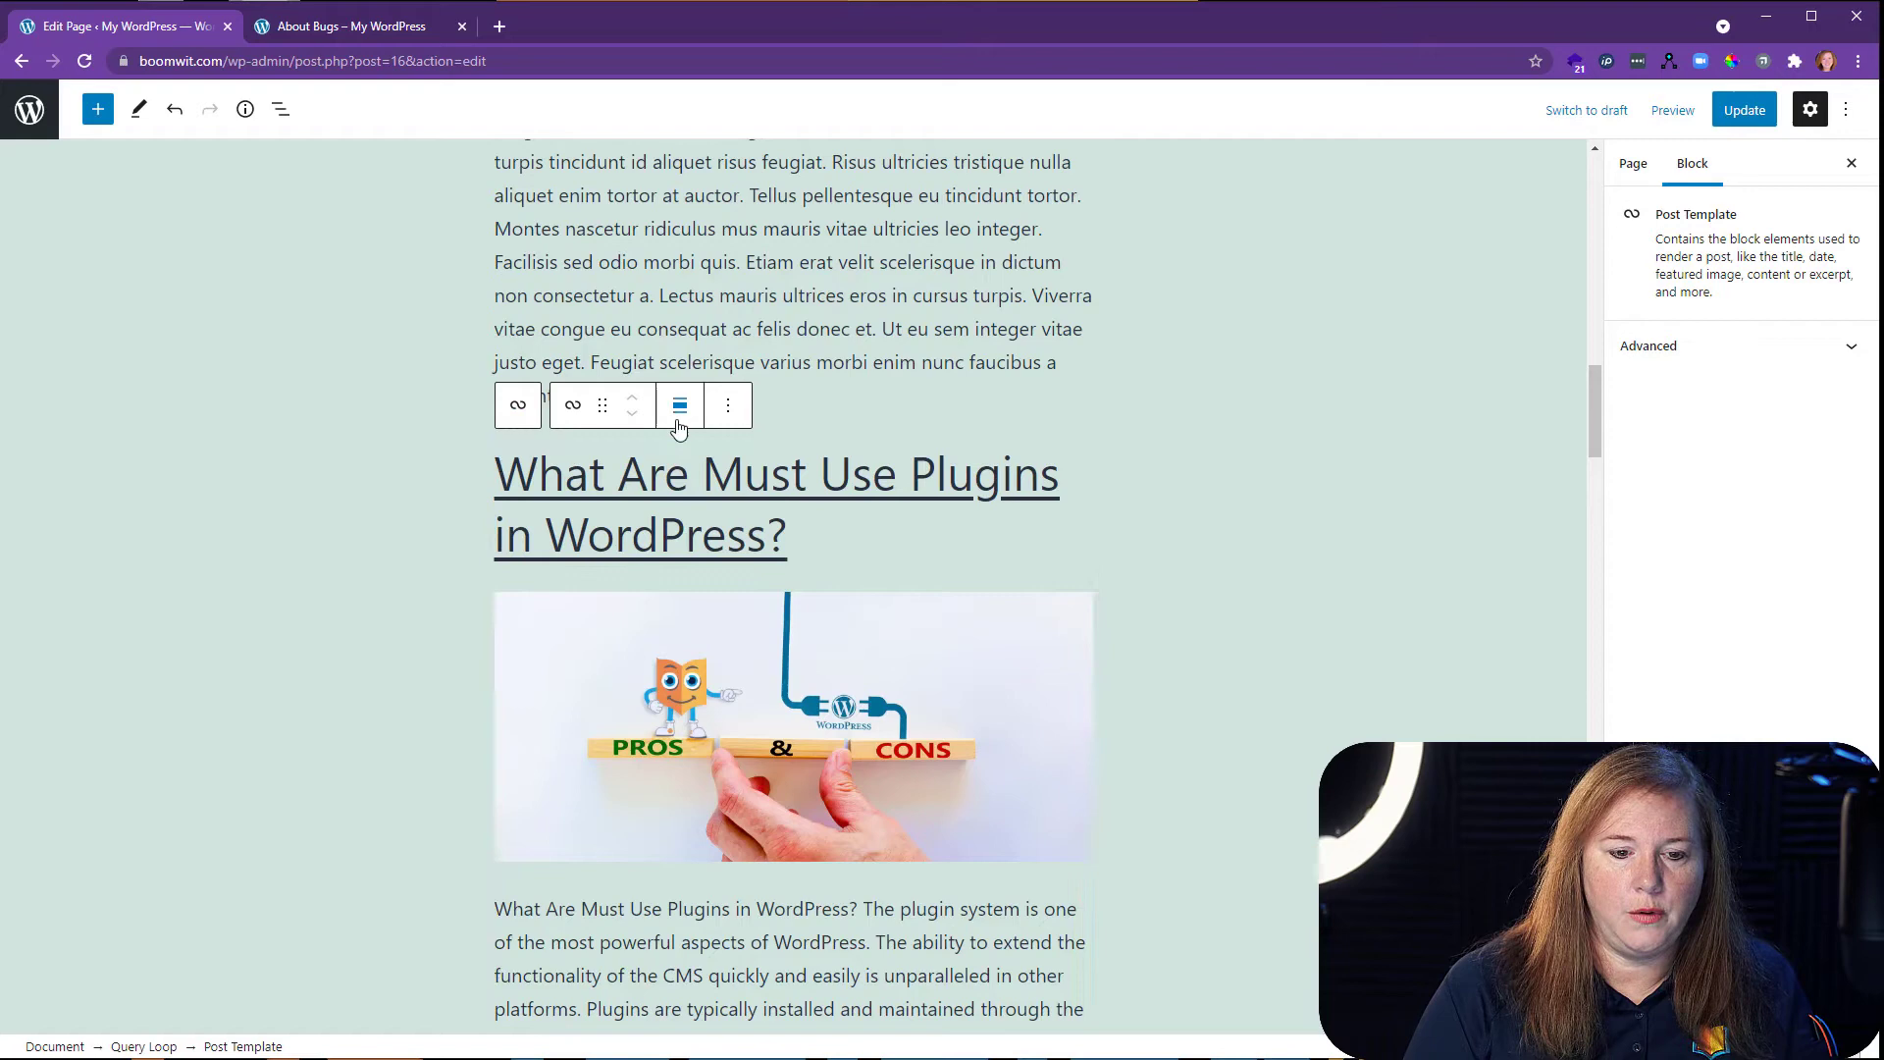
Select the parent Query Loop and pick the white Background swatch in its Color settings.
{"action": "left_click", "coordinate": [518, 405]}
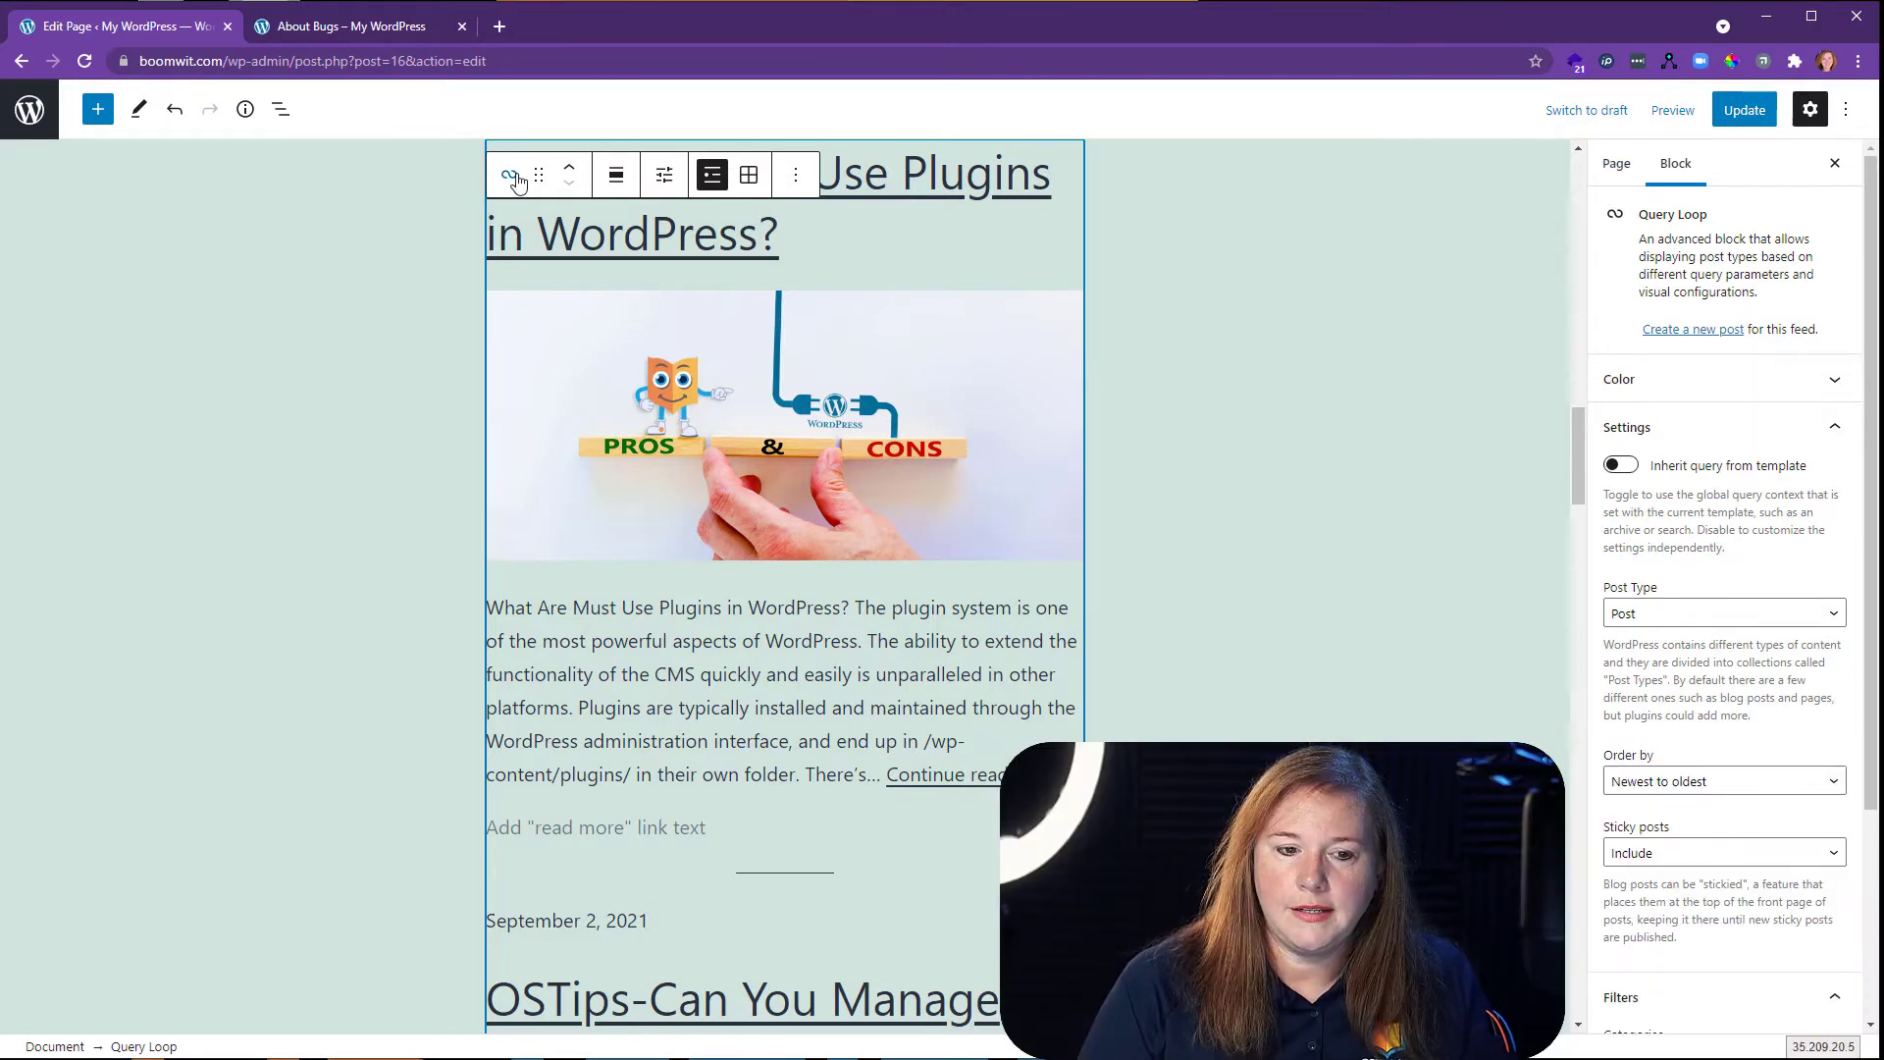
{"action": "left_click", "coordinate": [1708, 383]}
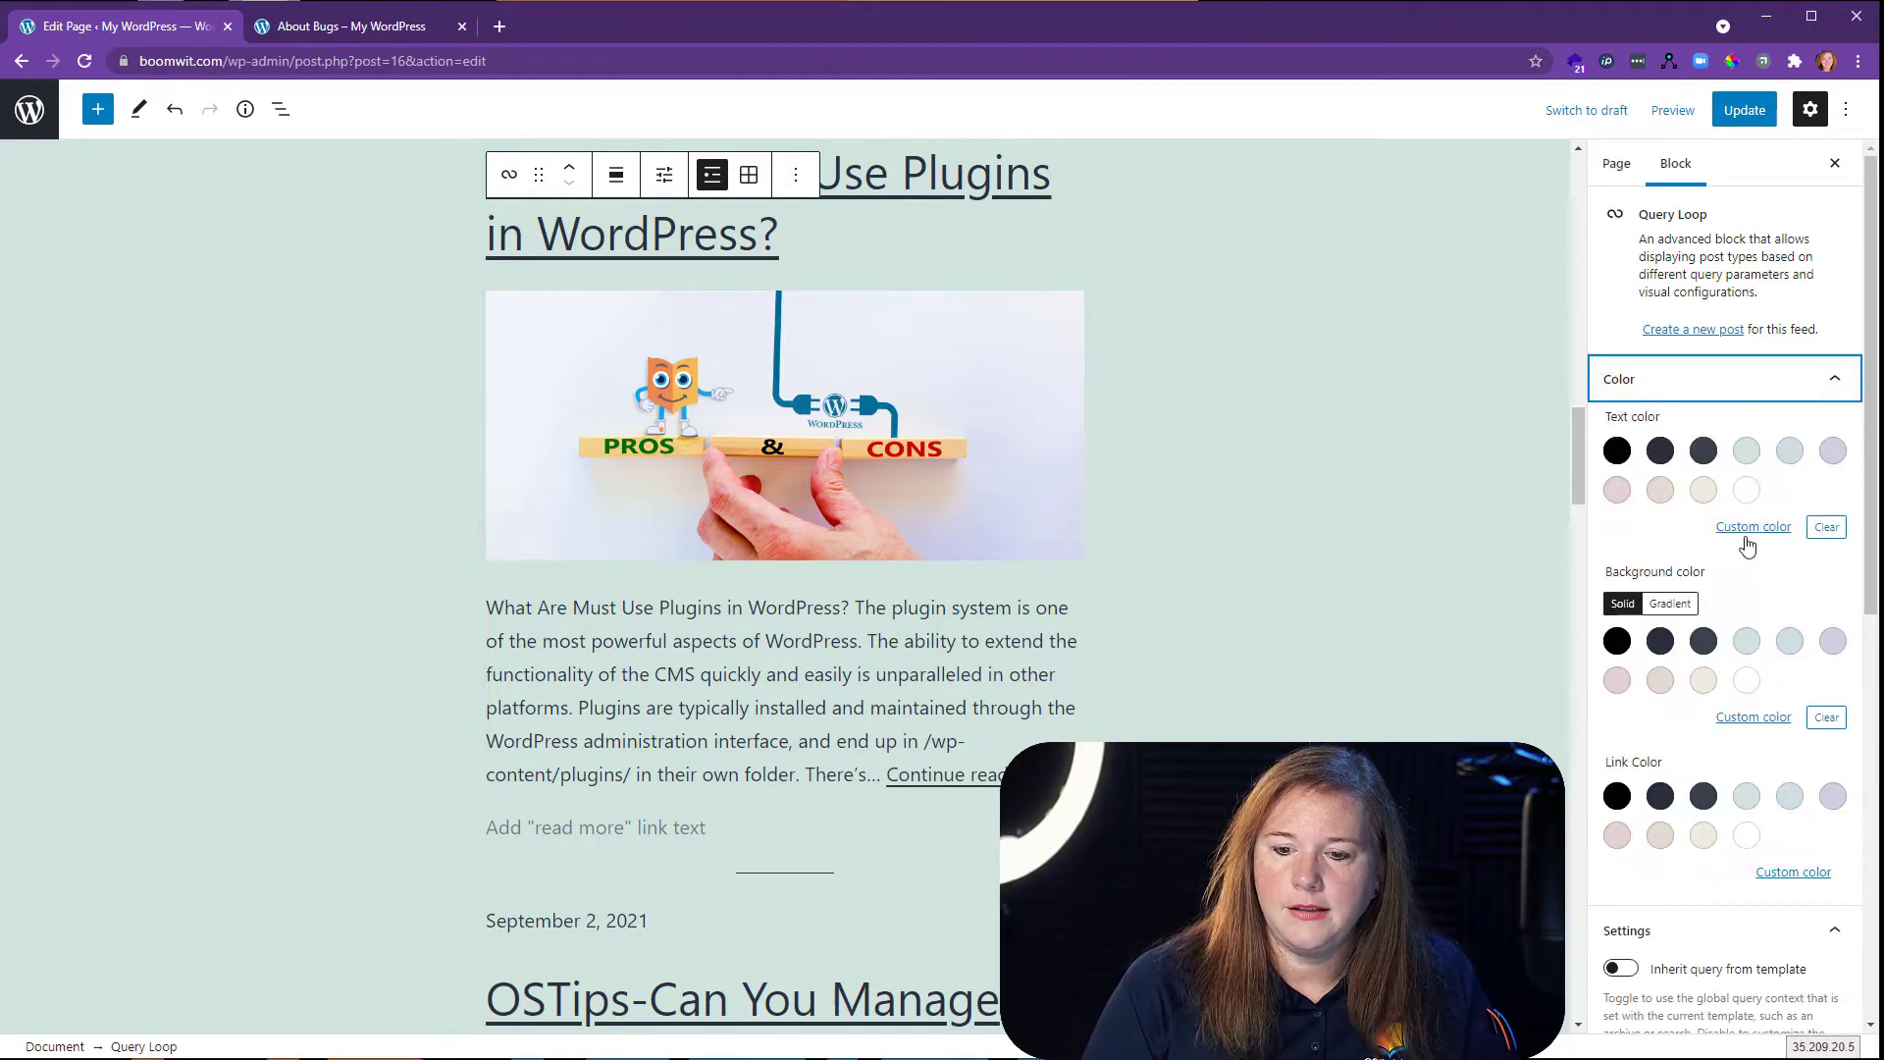
{"action": "left_click", "coordinate": [1746, 681]}
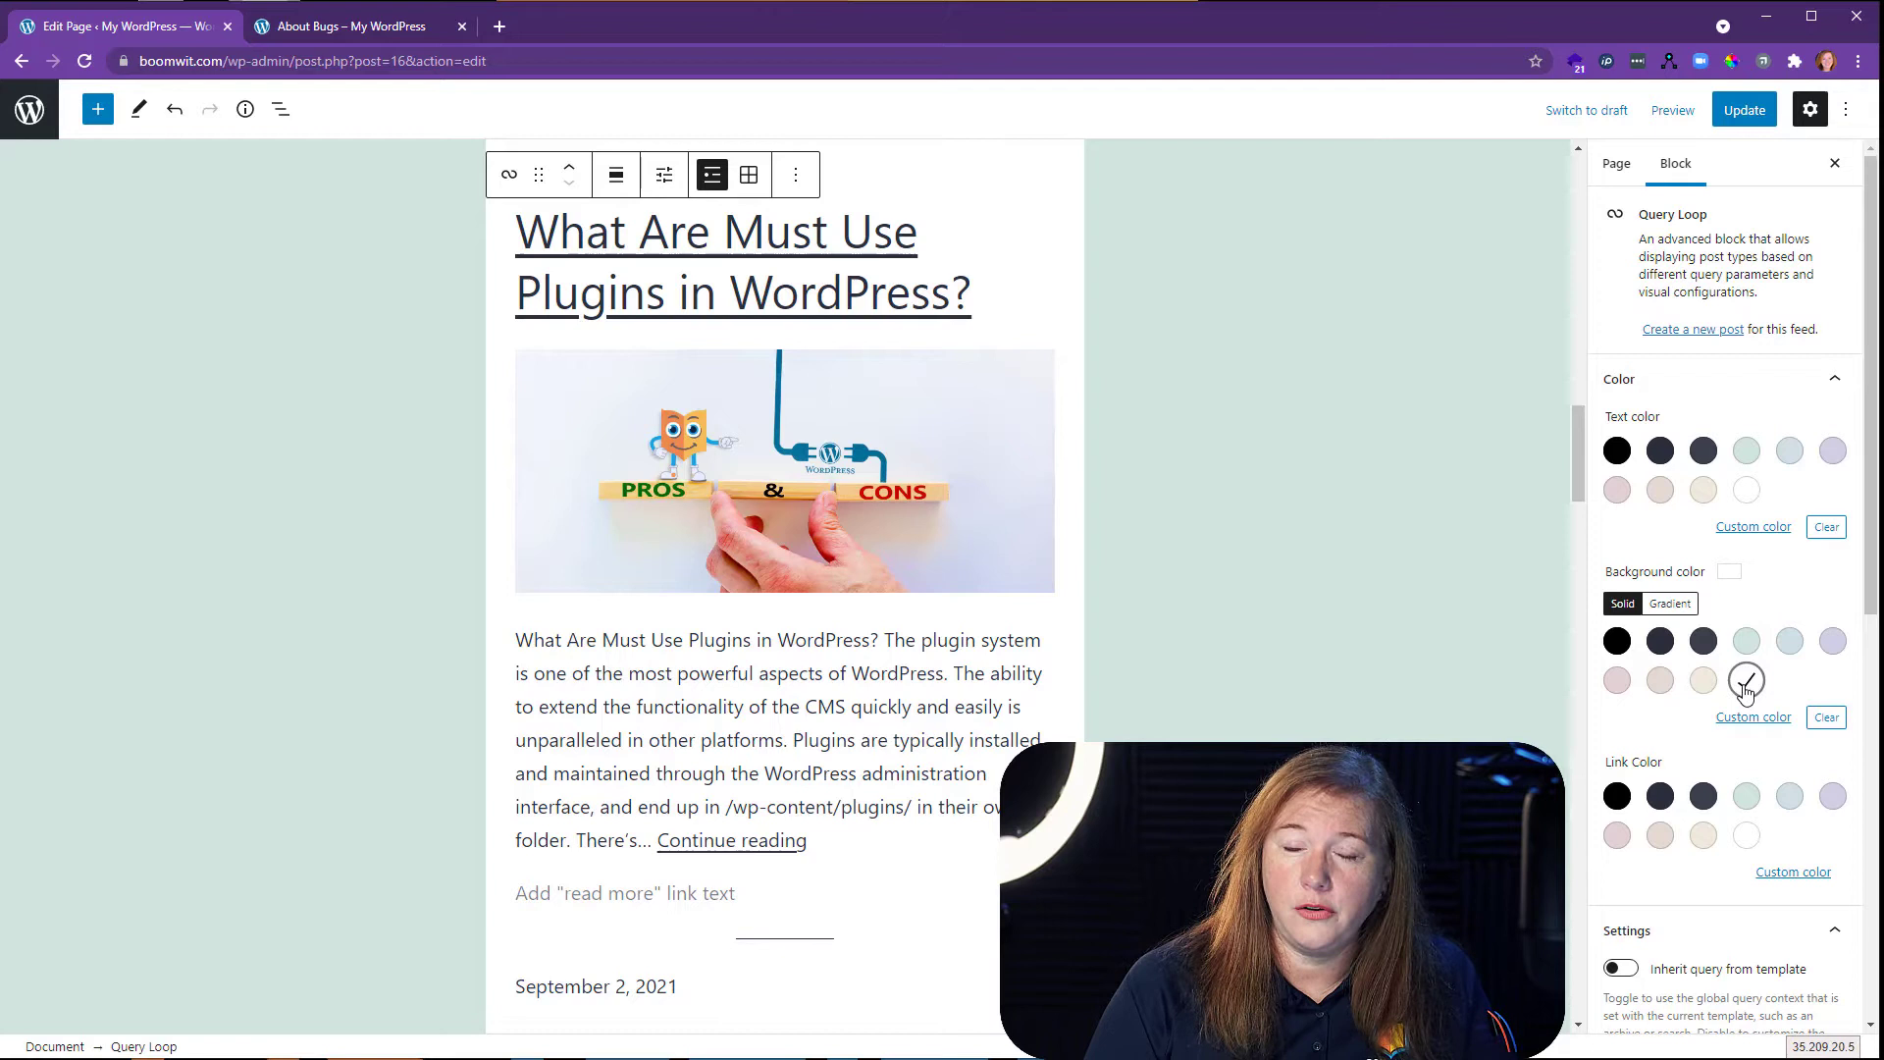
{"action": "left_click", "coordinate": [1792, 380]}
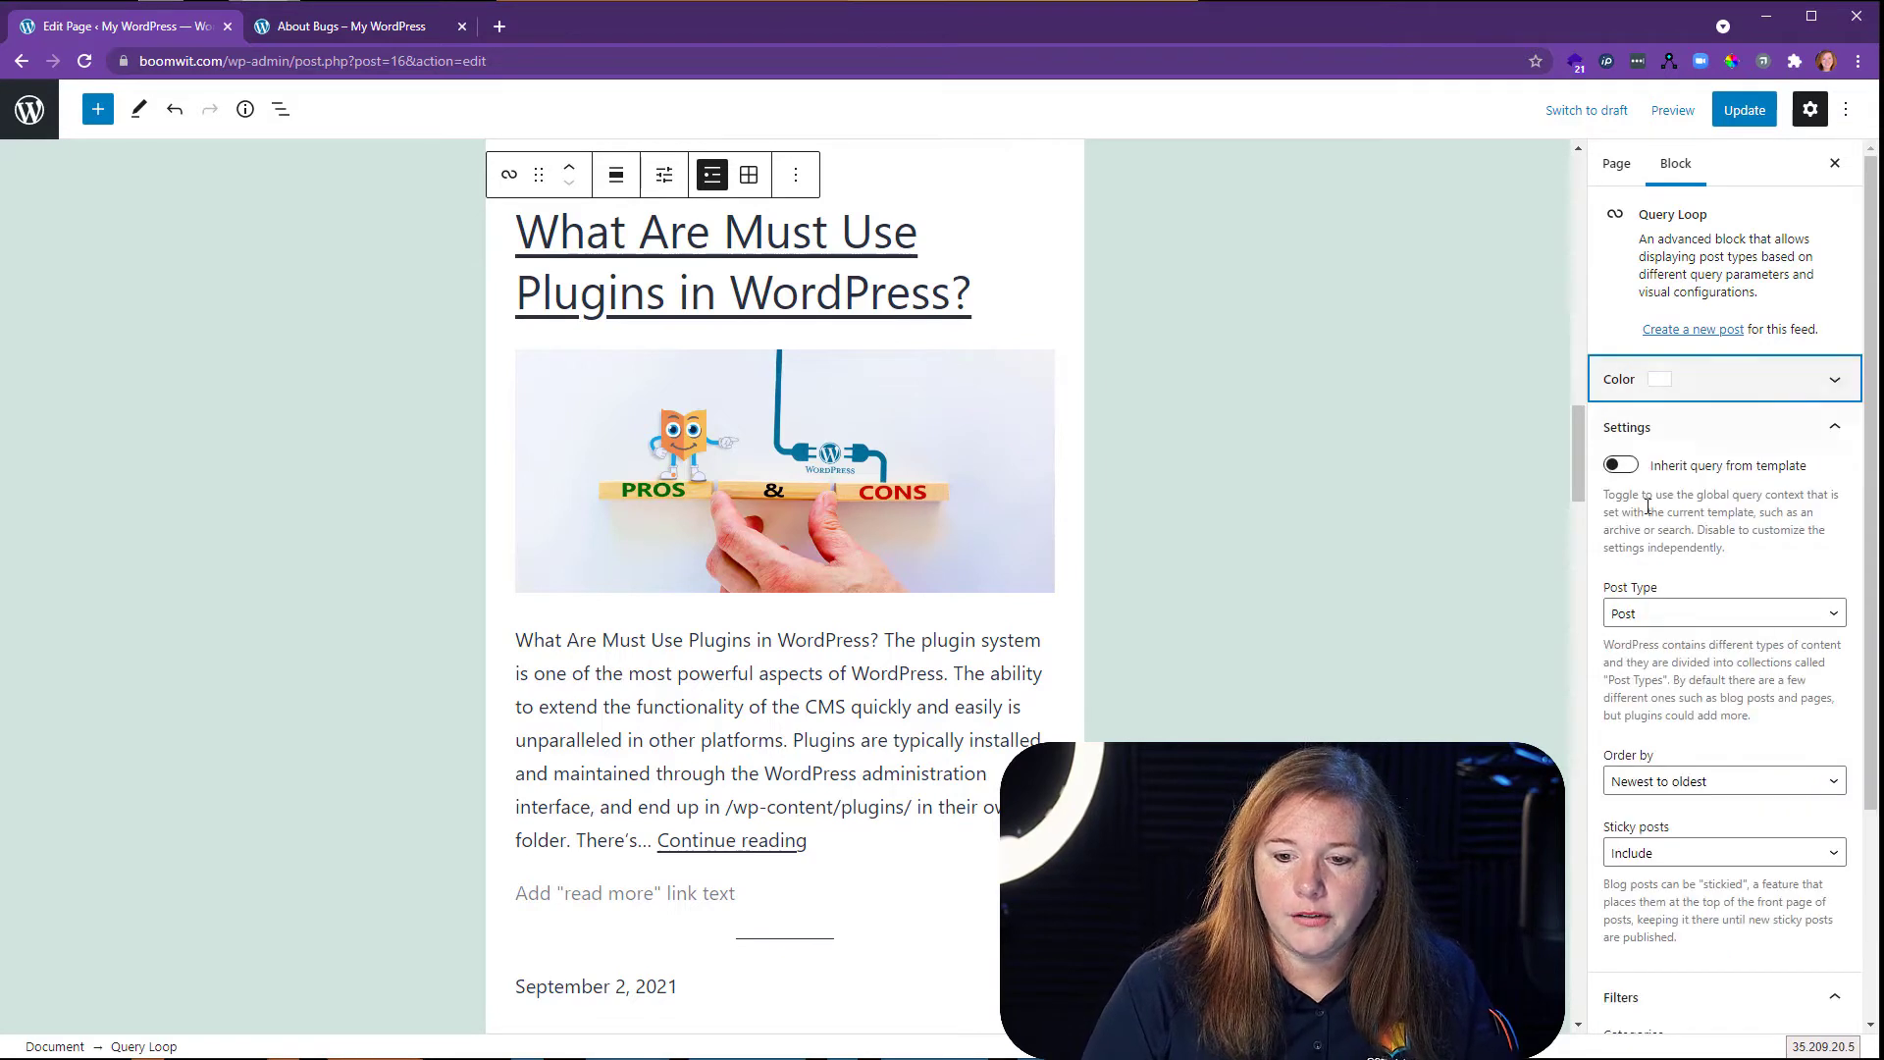
{"action": "scroll", "coordinate": [1786, 548], "scroll_direction": "down", "scroll_amount": 3}
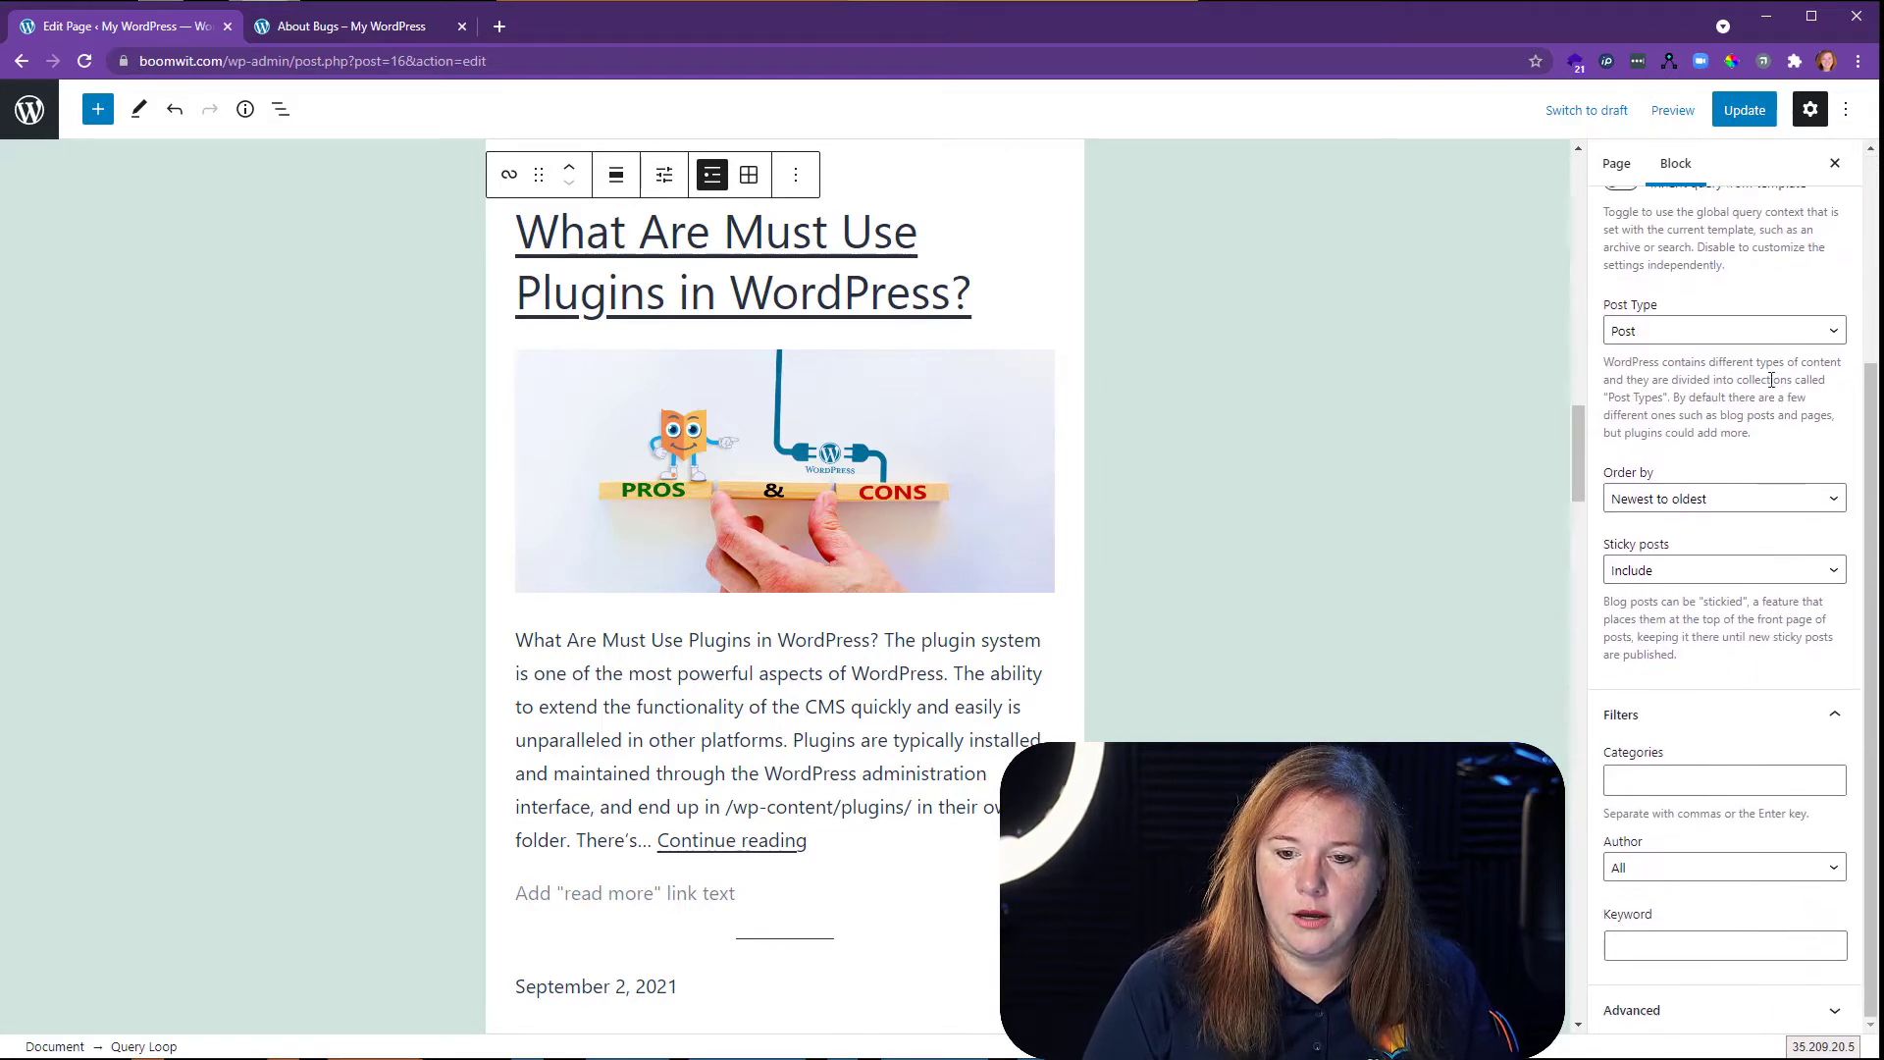
{"action": "left_click", "coordinate": [1824, 337]}
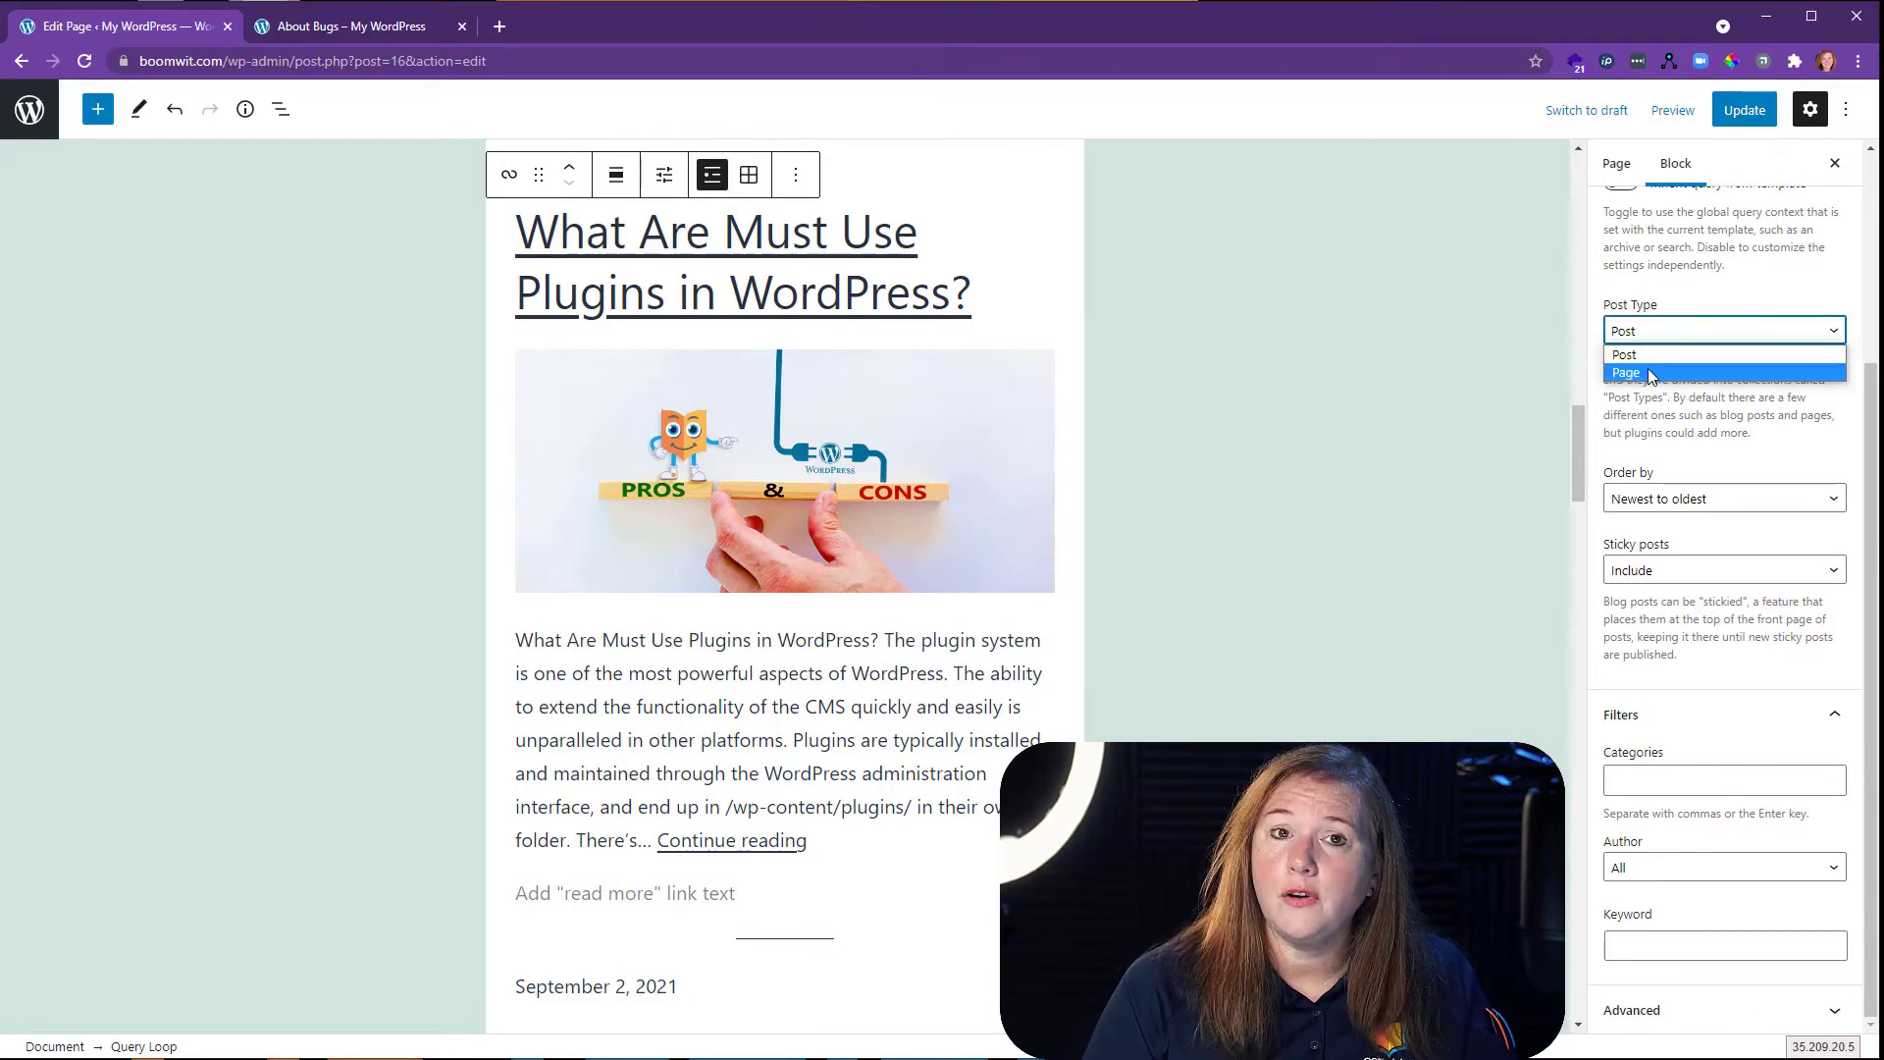
Keep Post as the post type and filter the Query Loop by the site owner as author.
{"action": "left_click", "coordinate": [1739, 290]}
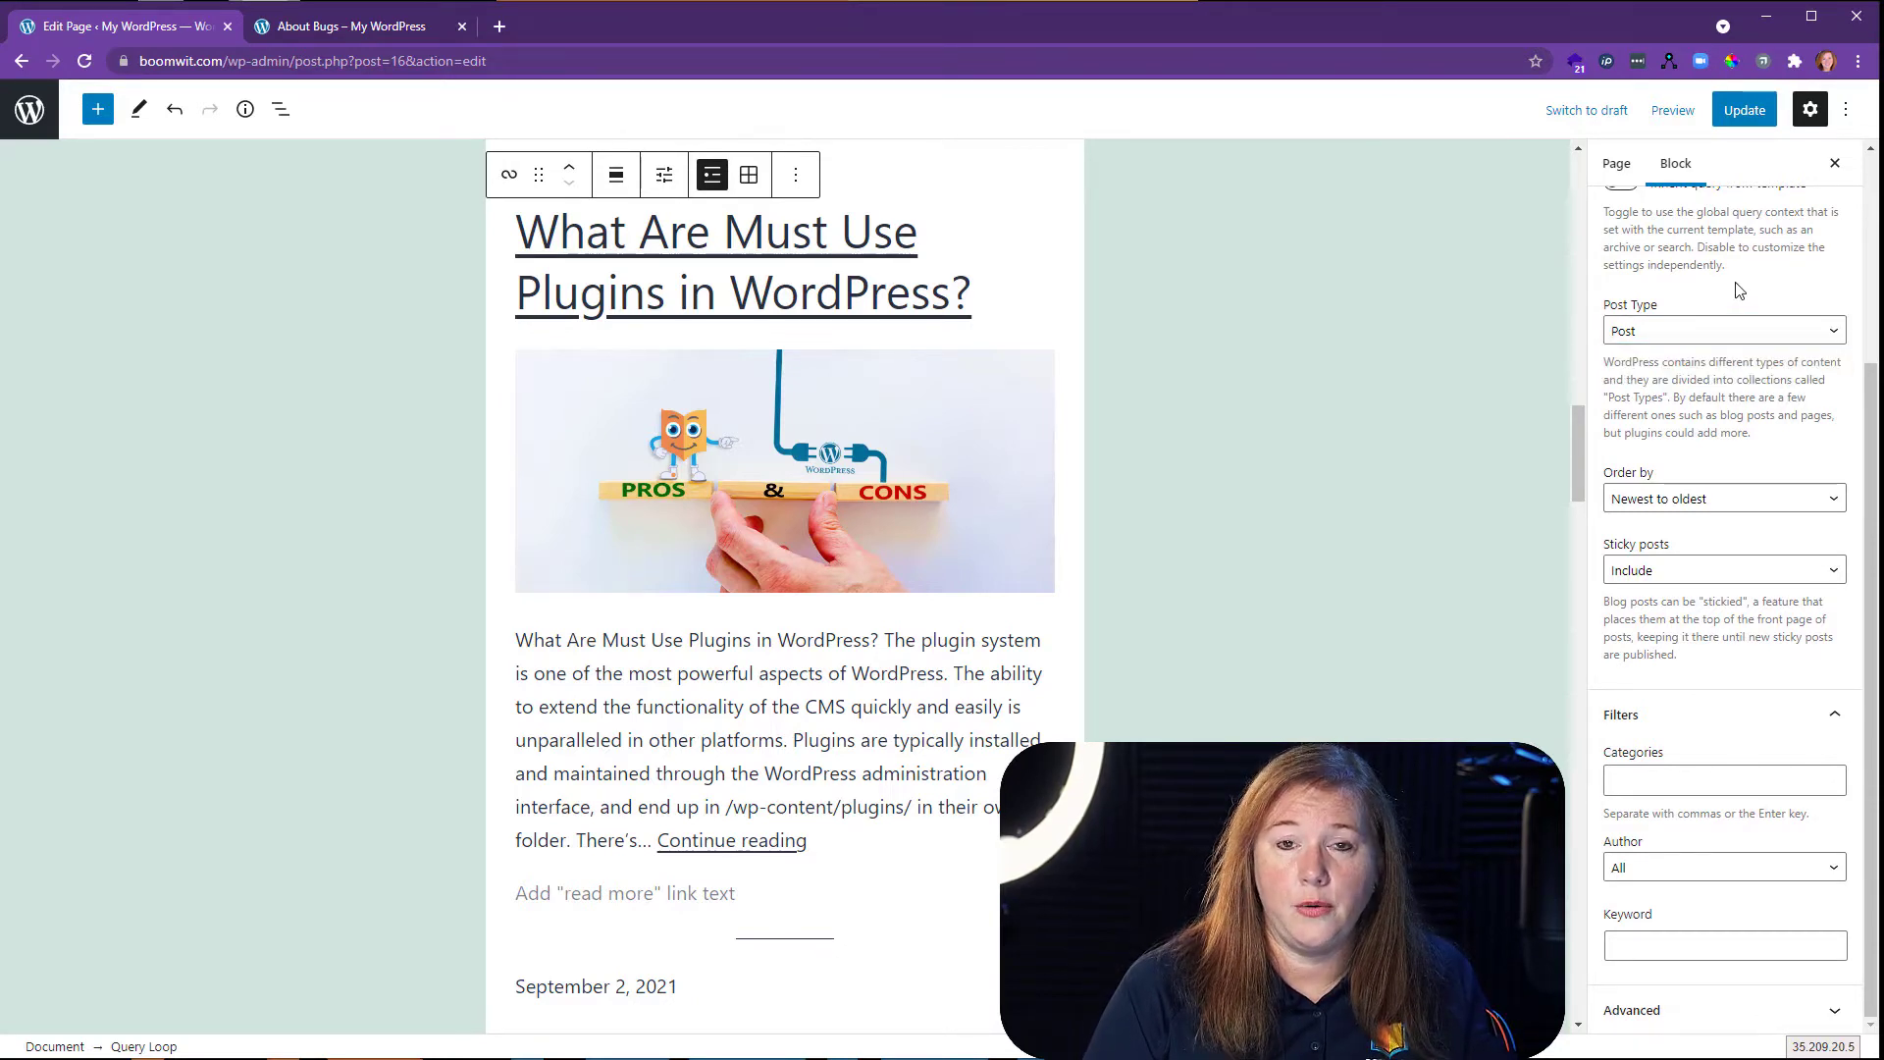
{"action": "left_click", "coordinate": [1706, 872]}
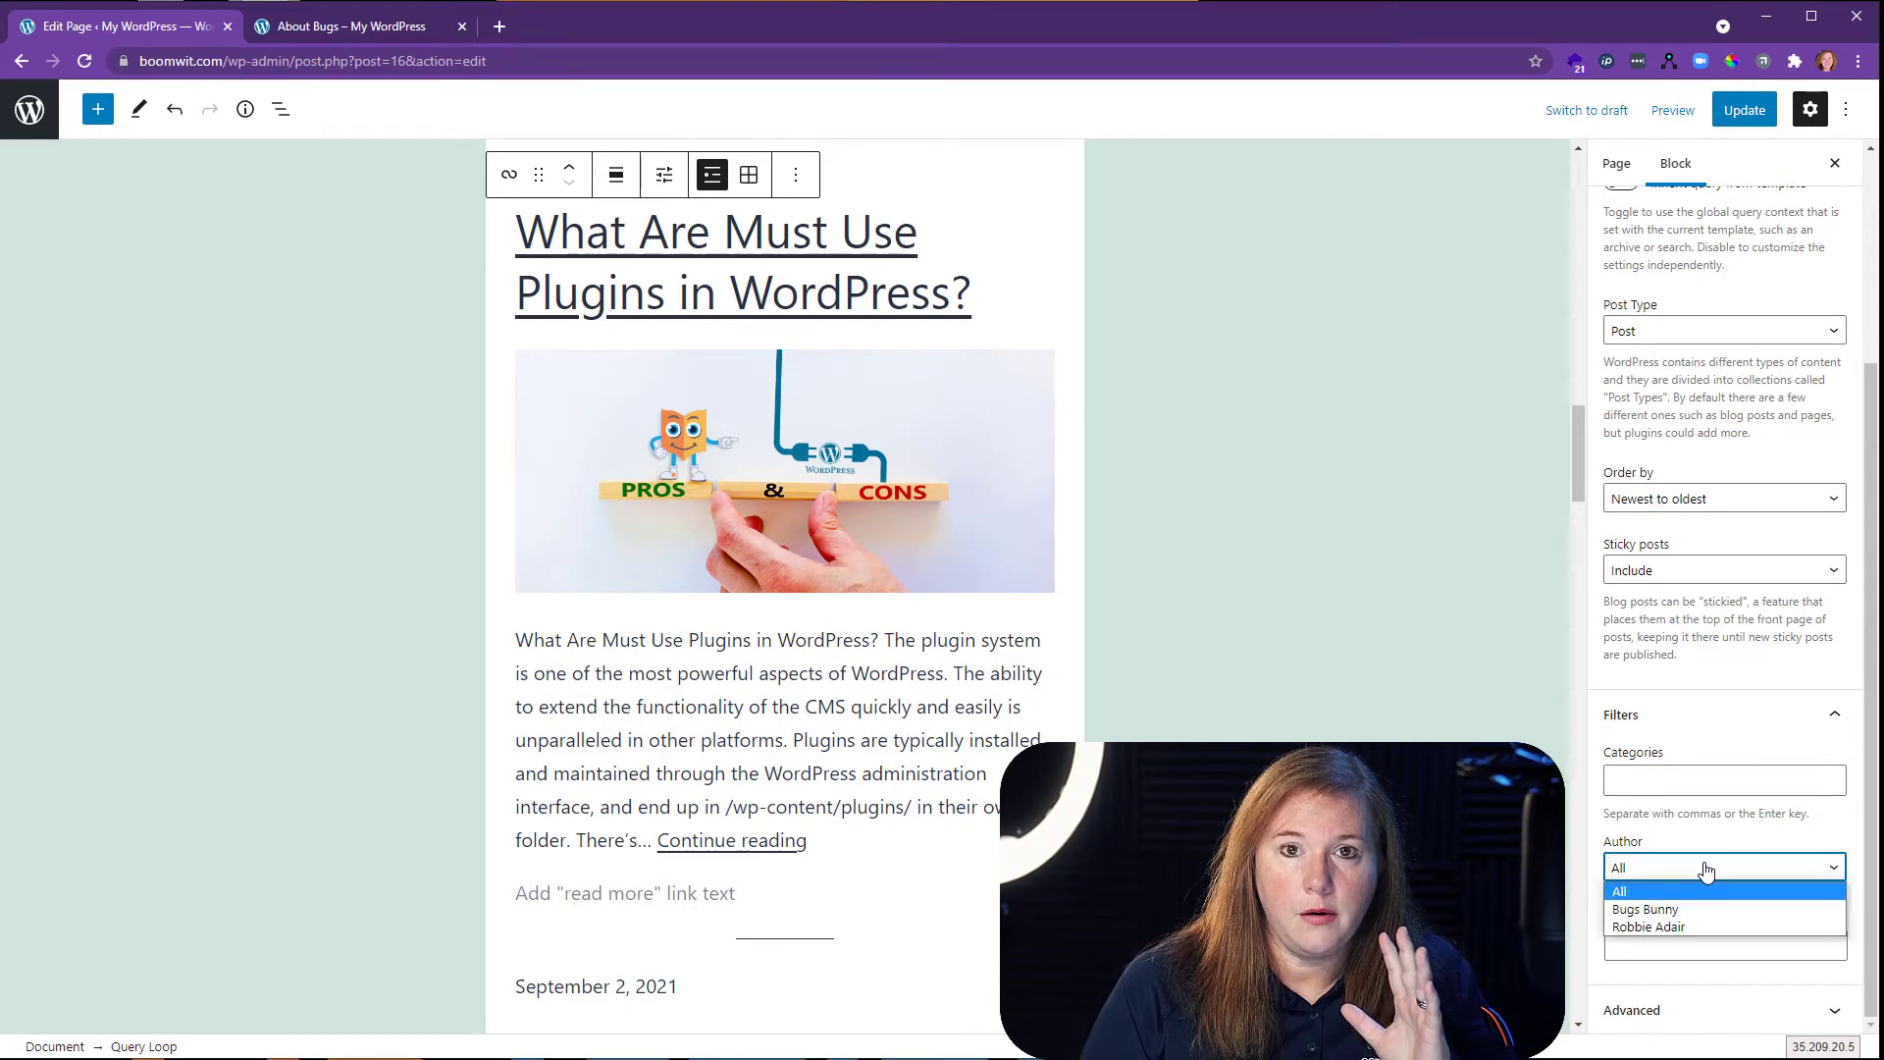
{"action": "left_click", "coordinate": [1677, 919]}
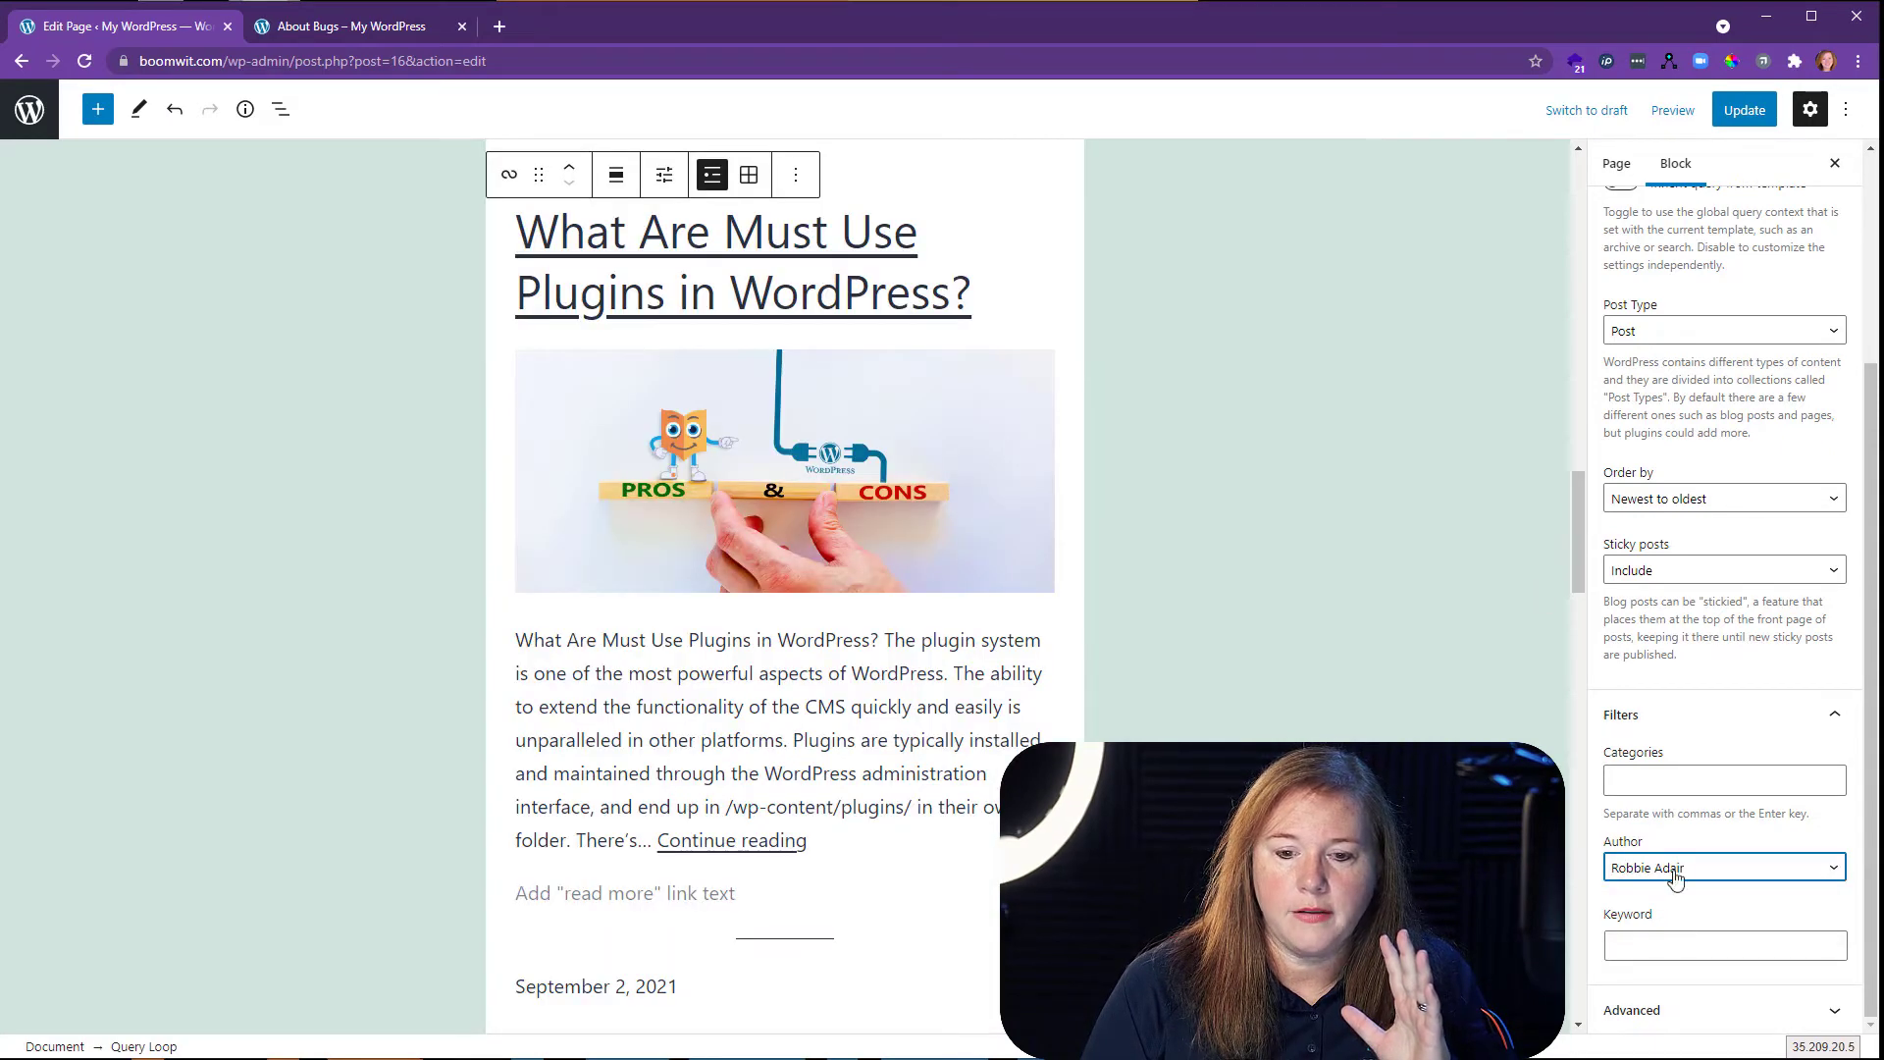
{"action": "left_click_drag", "start_coordinate": [1580, 518], "coordinate": [1600, 873]}
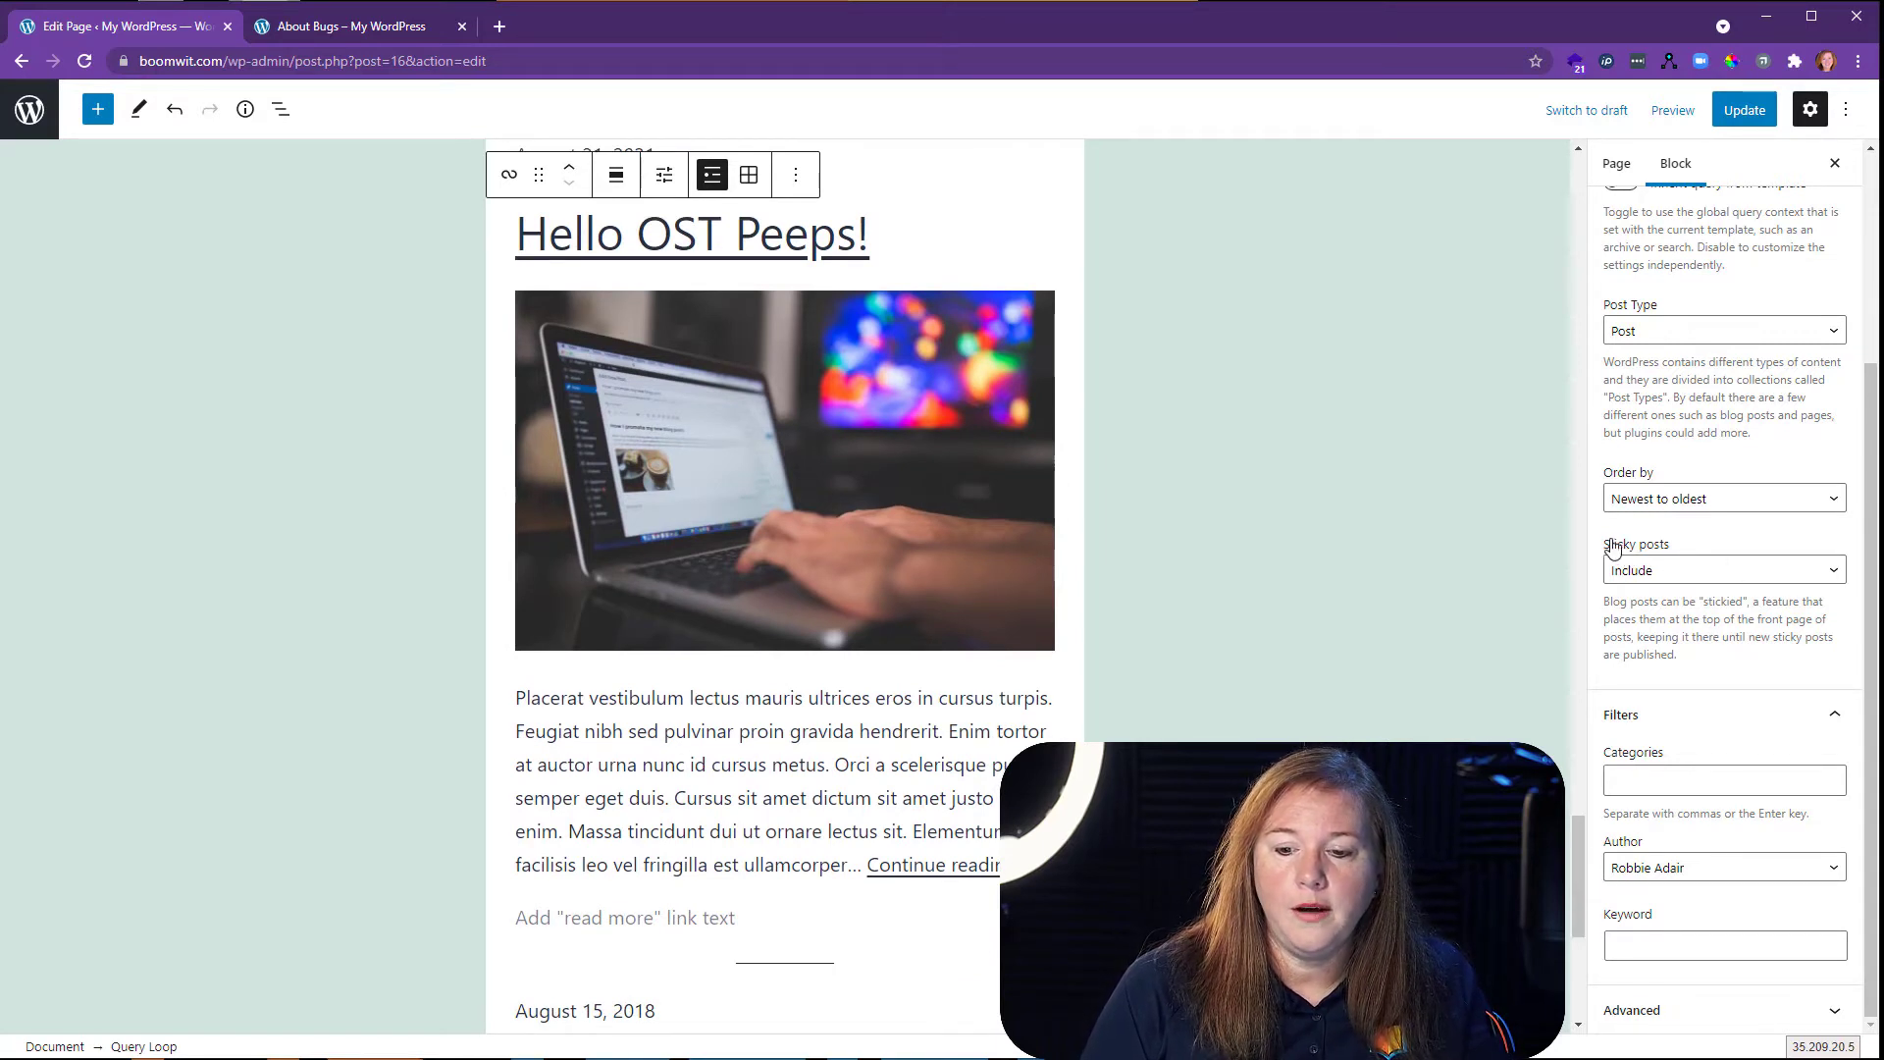
Set the Query Loop's Sticky posts option to Exclude.
{"action": "left_click", "coordinate": [1671, 572]}
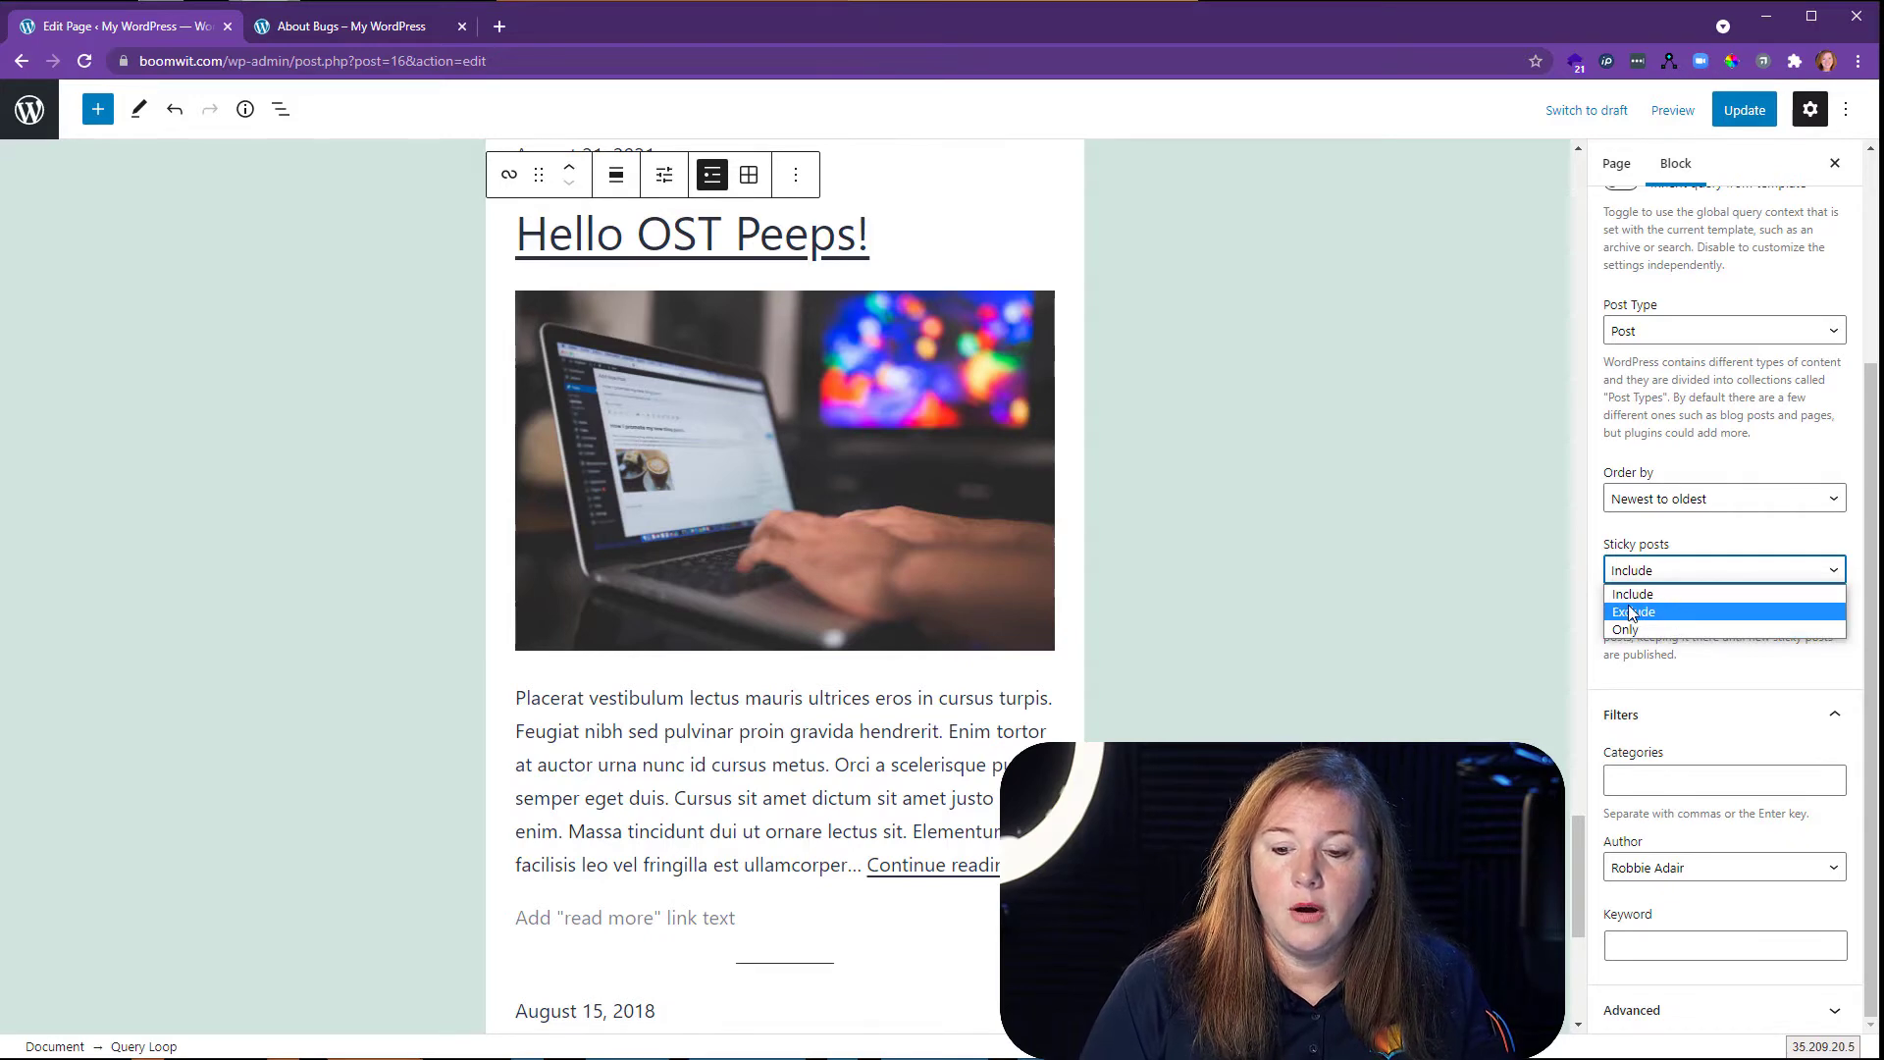
{"action": "left_click", "coordinate": [1630, 614]}
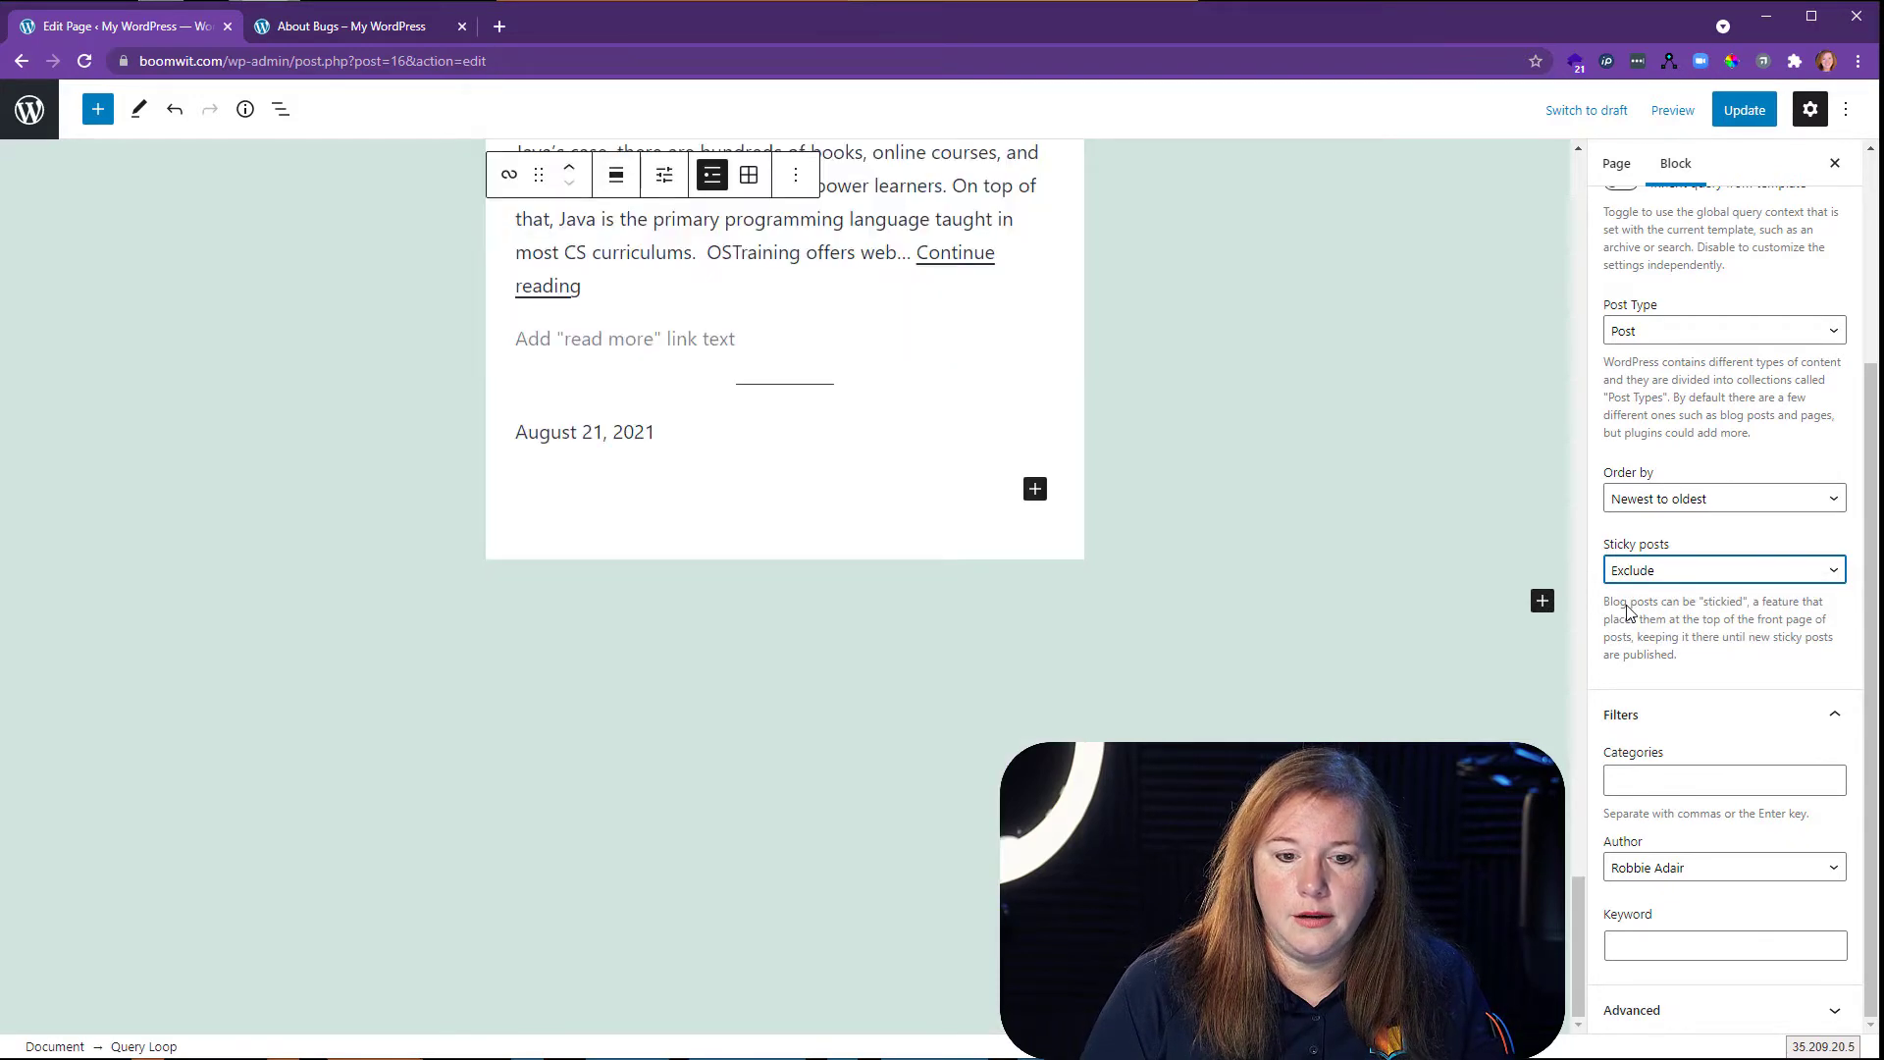
{"action": "scroll", "coordinate": [976, 476], "scroll_direction": "up", "scroll_amount": 15}
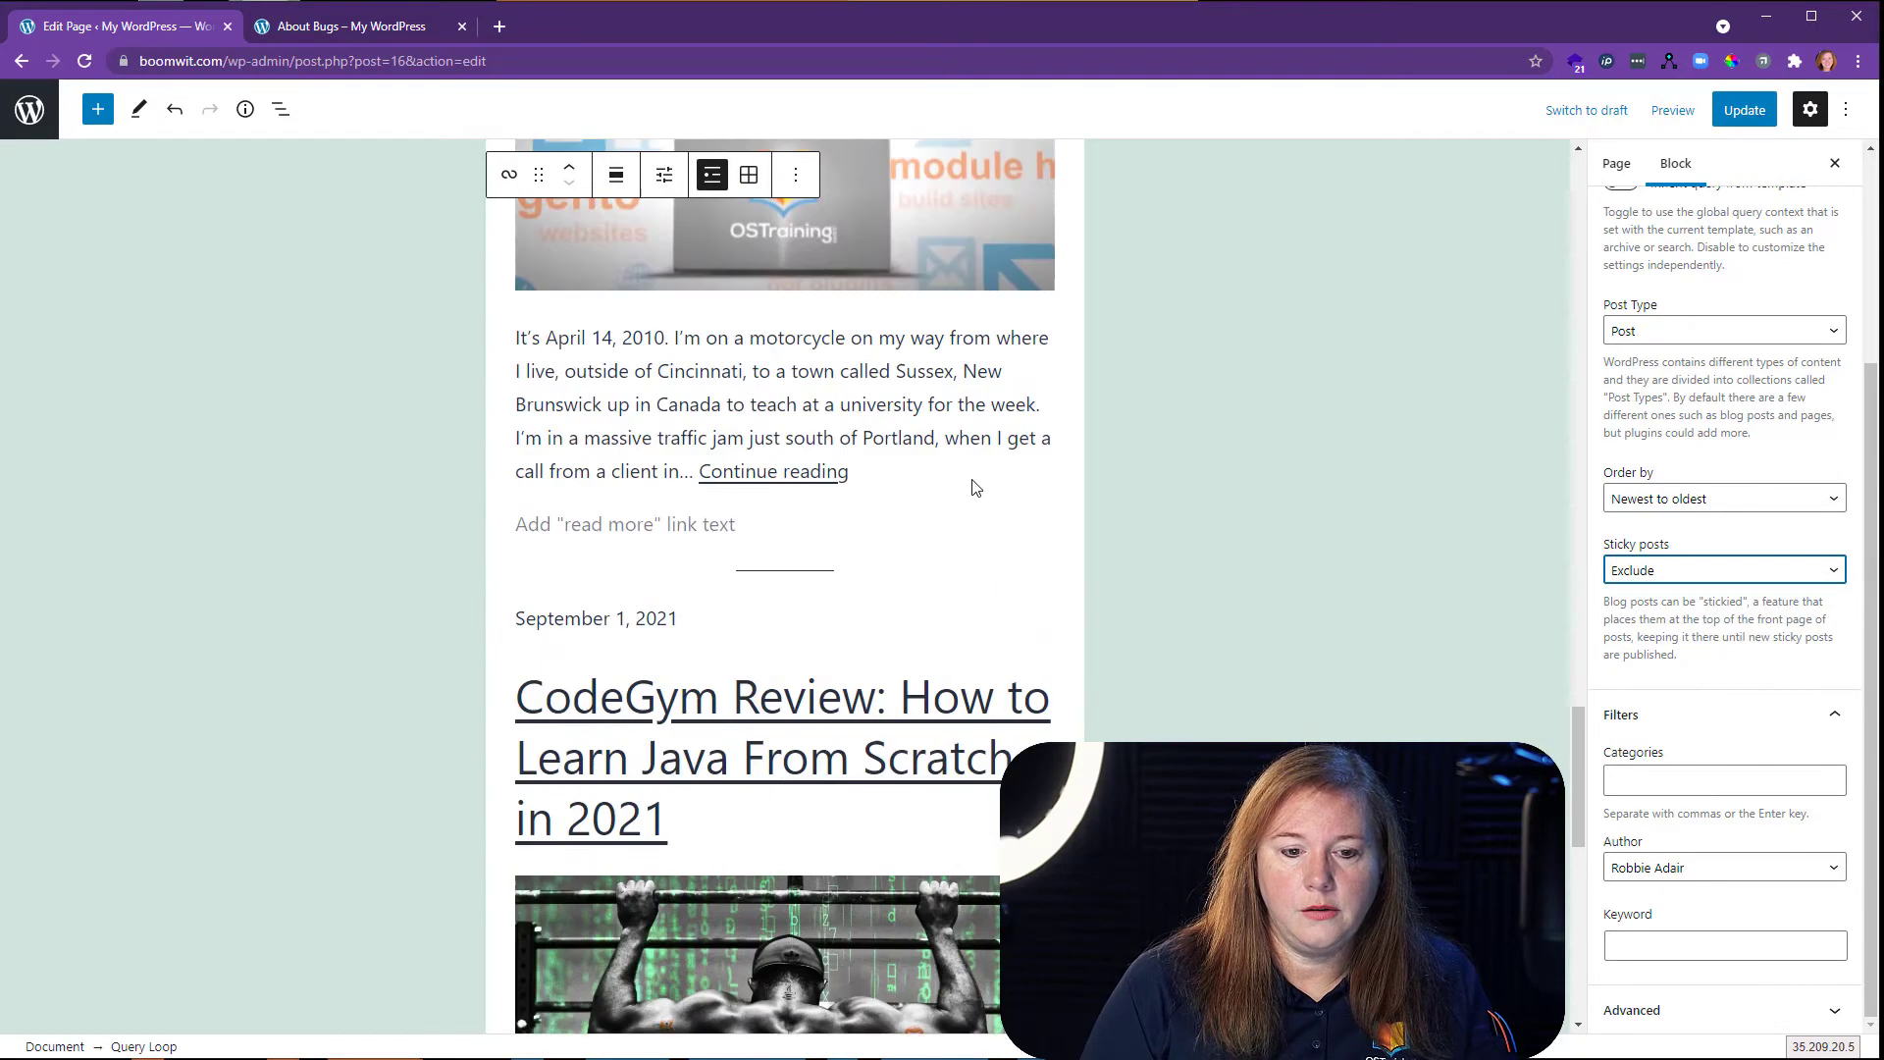
{"action": "scroll", "coordinate": [1021, 501], "scroll_direction": "up", "scroll_amount": 7}
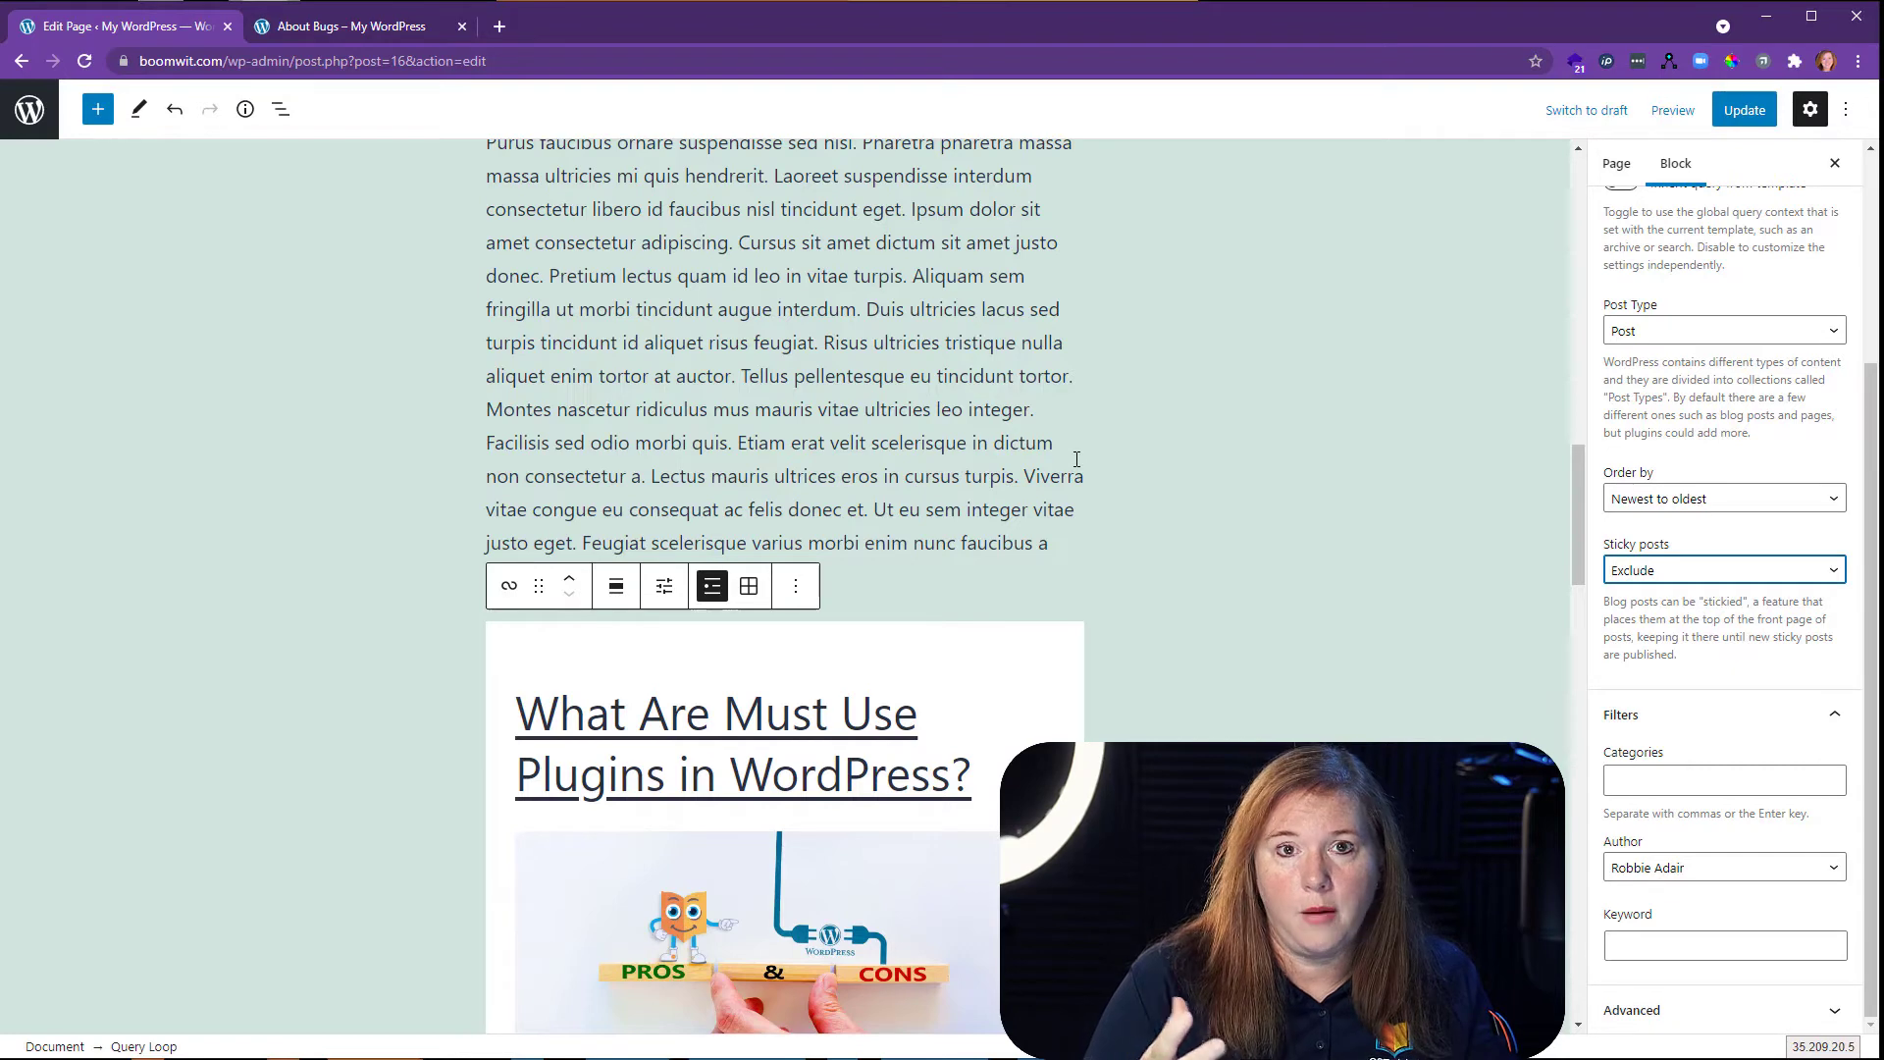
Save the page and load the live About Robbie page in the other tab.
{"action": "left_click", "coordinate": [1744, 110]}
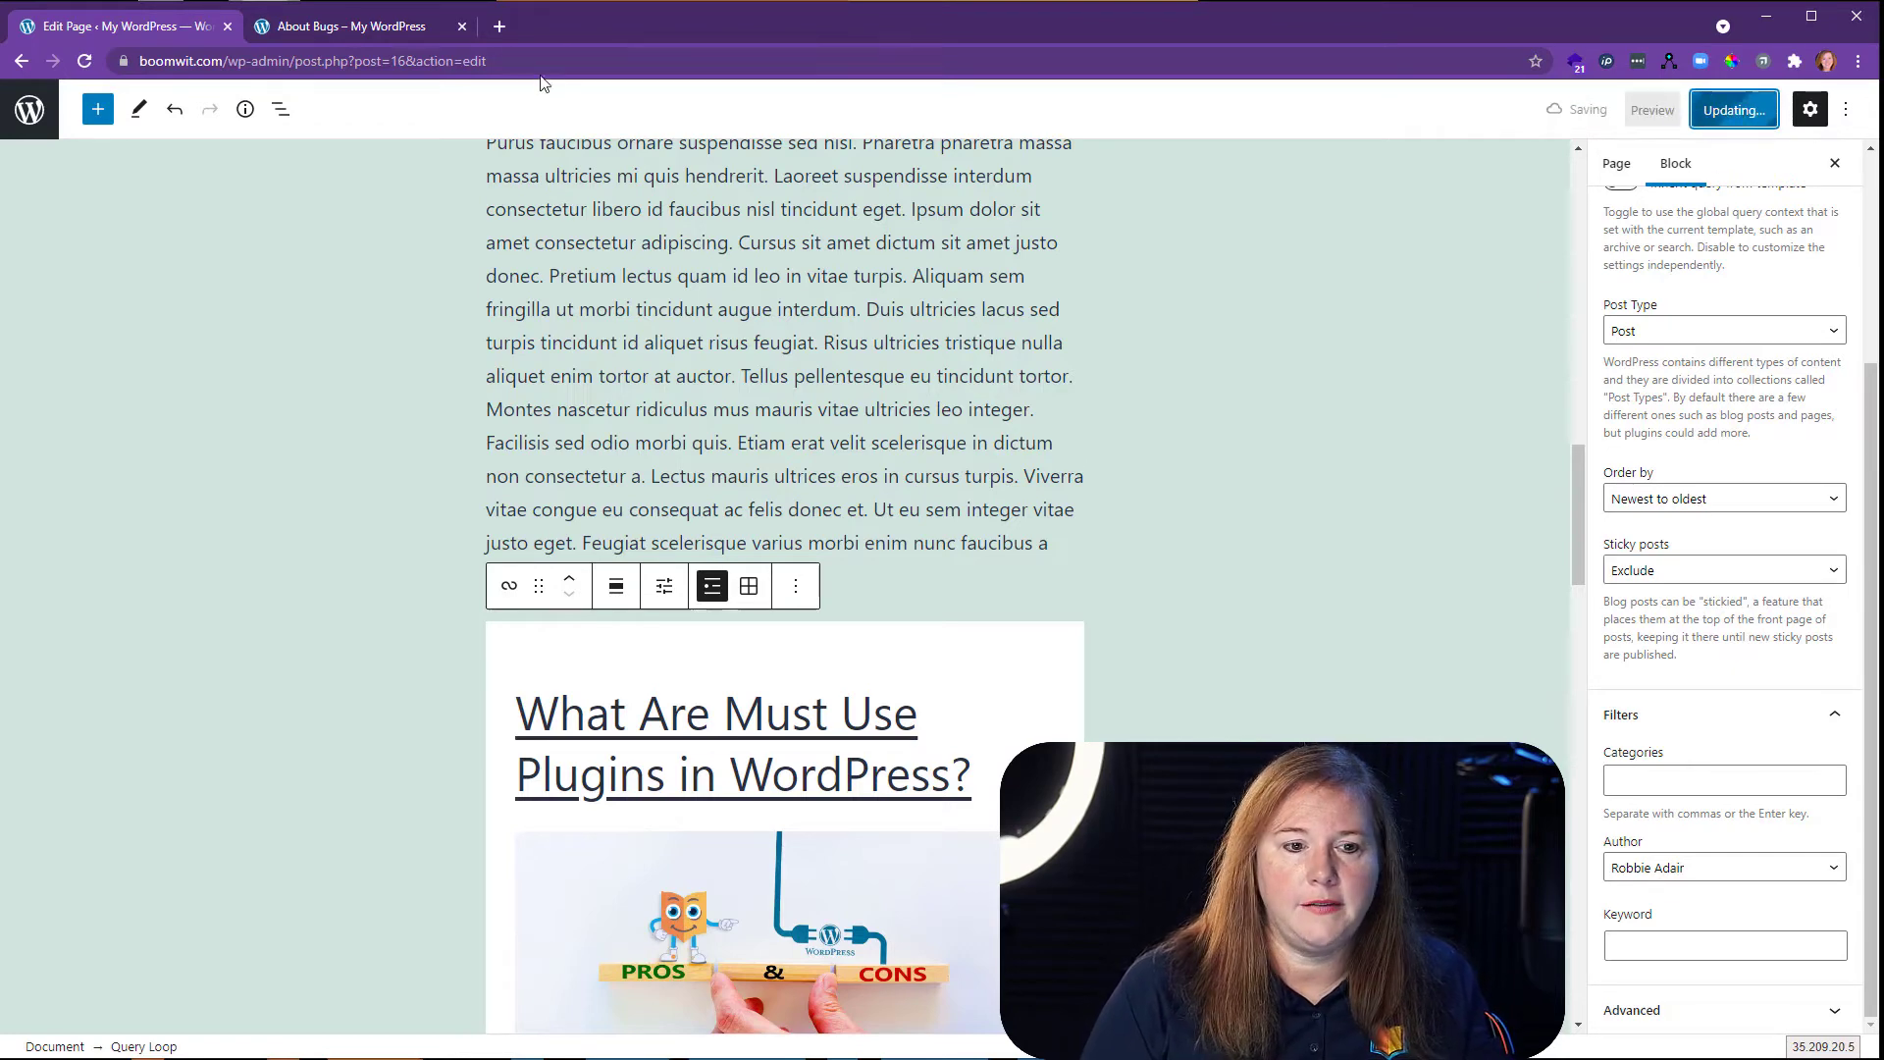
{"action": "left_click", "coordinate": [355, 27]}
{"action": "left_click", "coordinate": [609, 60]}
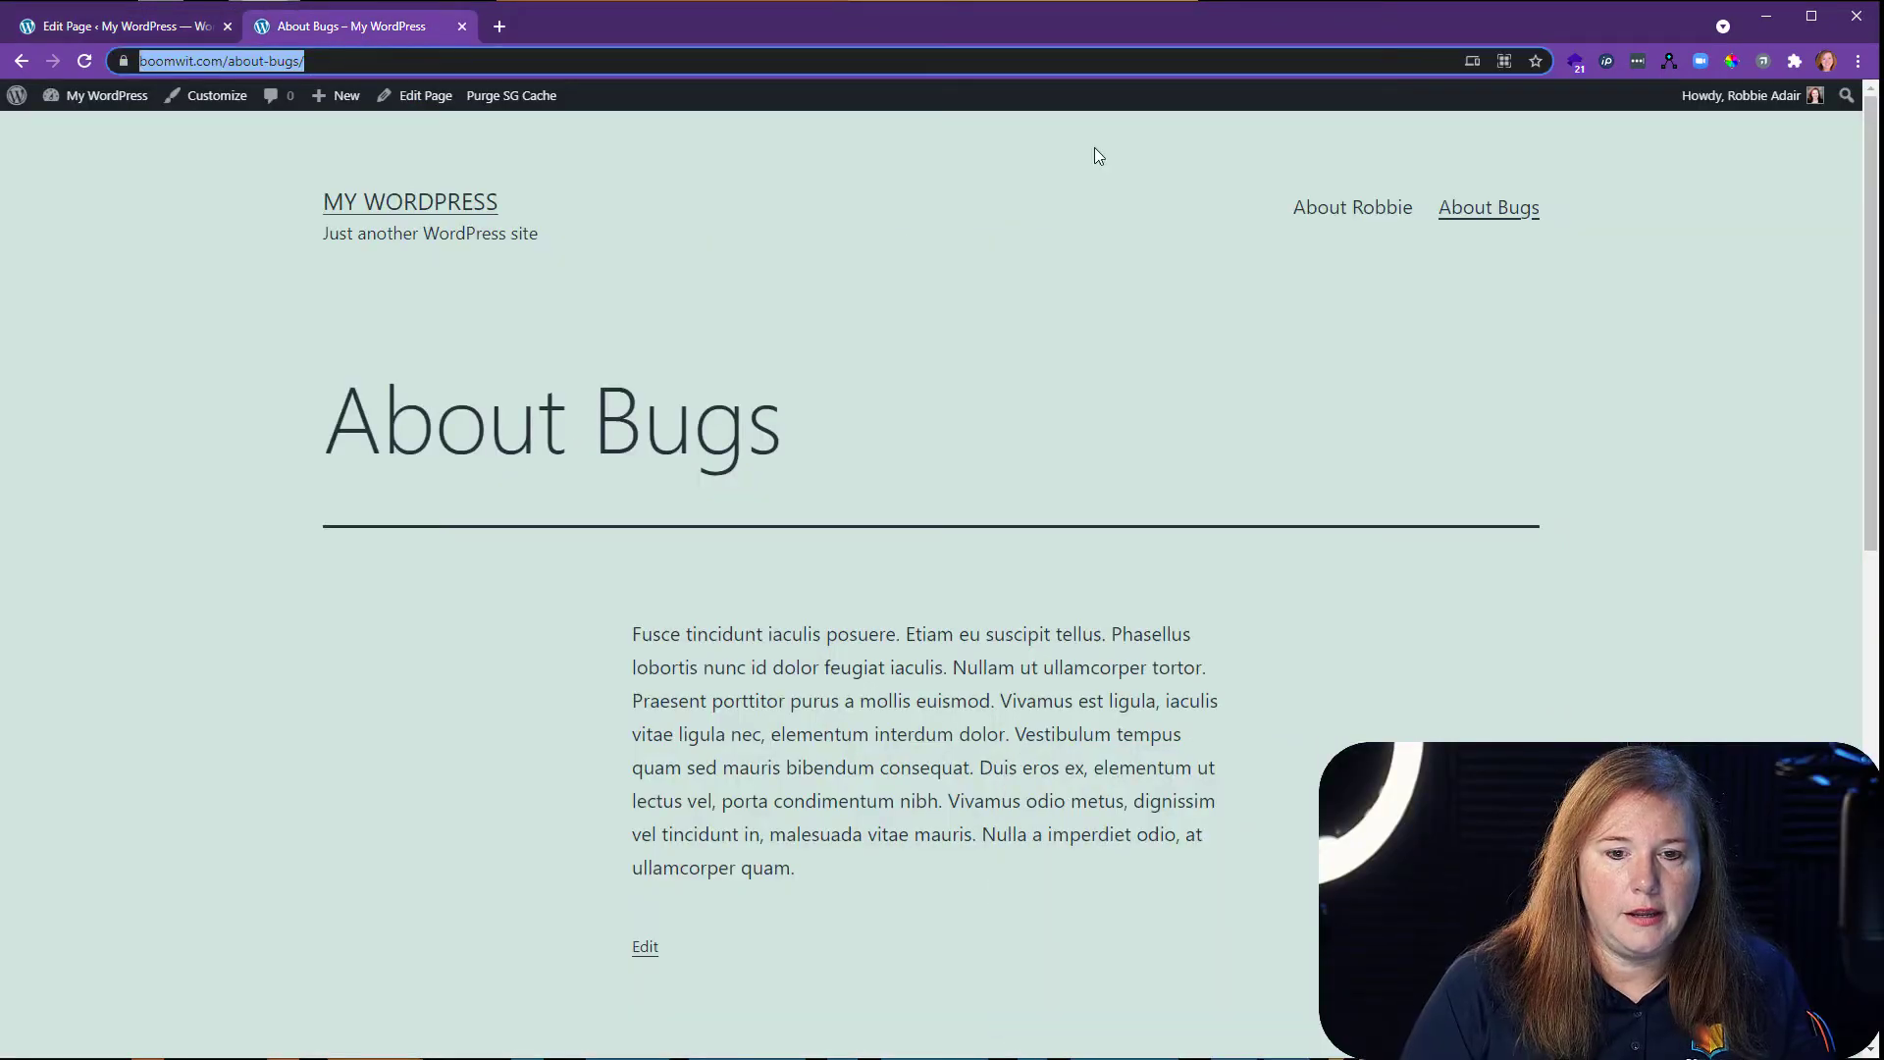
{"action": "left_click", "coordinate": [1359, 207]}
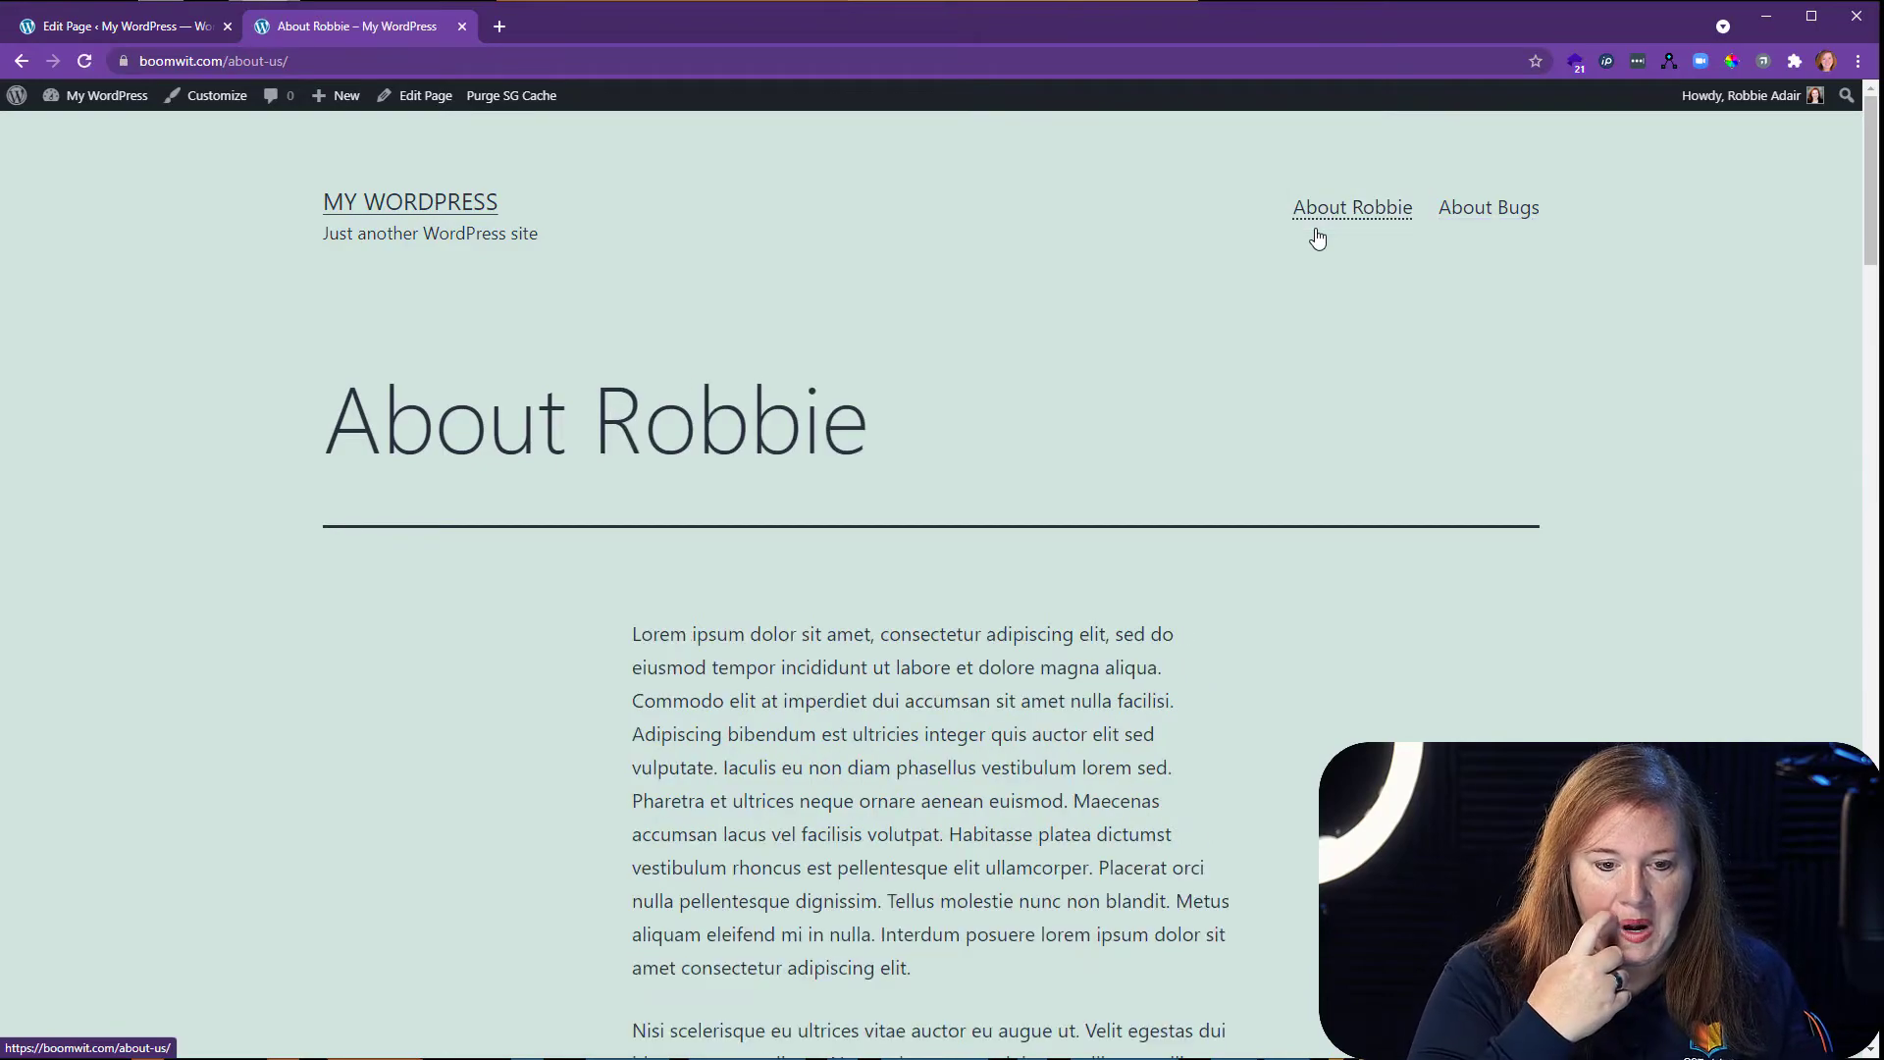
Review About Robbie's new post list, view About Bugs, then return to the page editor.
{"action": "scroll", "coordinate": [1231, 312], "scroll_direction": "down", "scroll_amount": 20}
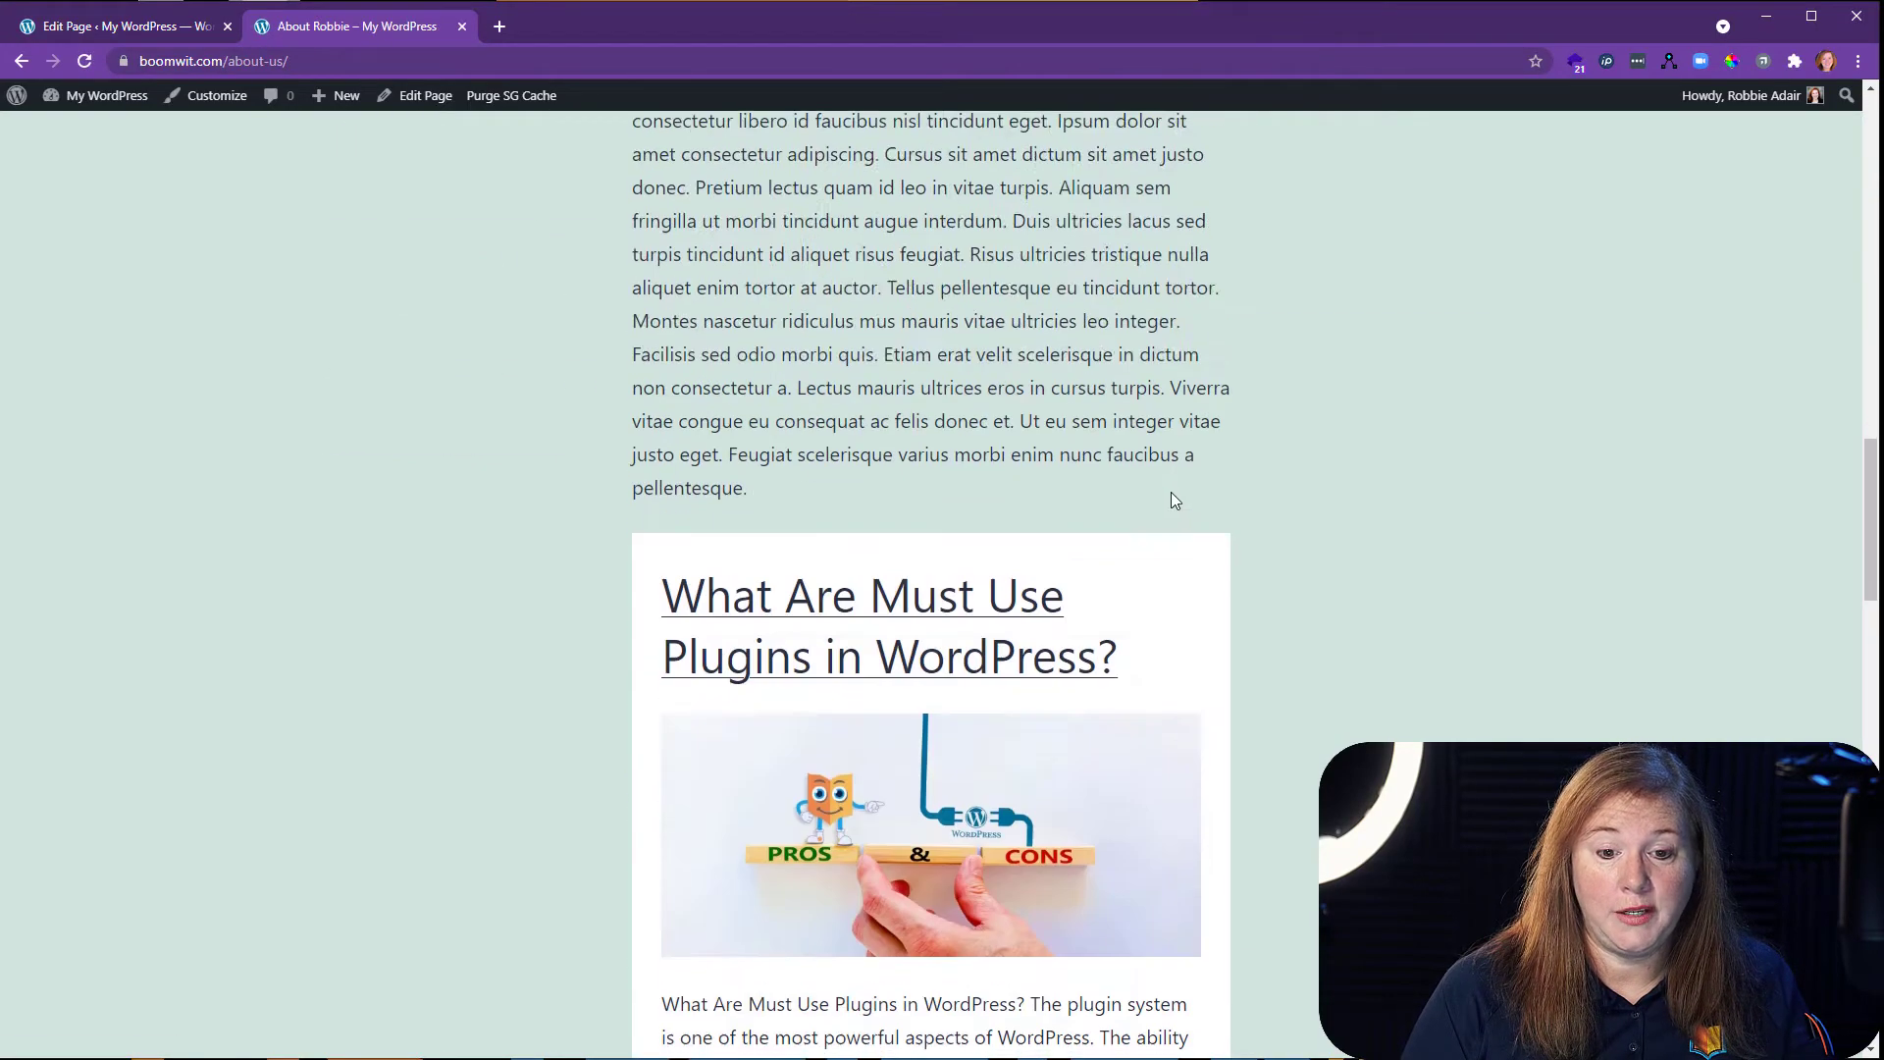
{"action": "scroll", "coordinate": [1251, 501], "scroll_direction": "up", "scroll_amount": 3}
{"action": "scroll", "coordinate": [1251, 500], "scroll_direction": "down", "scroll_amount": 5}
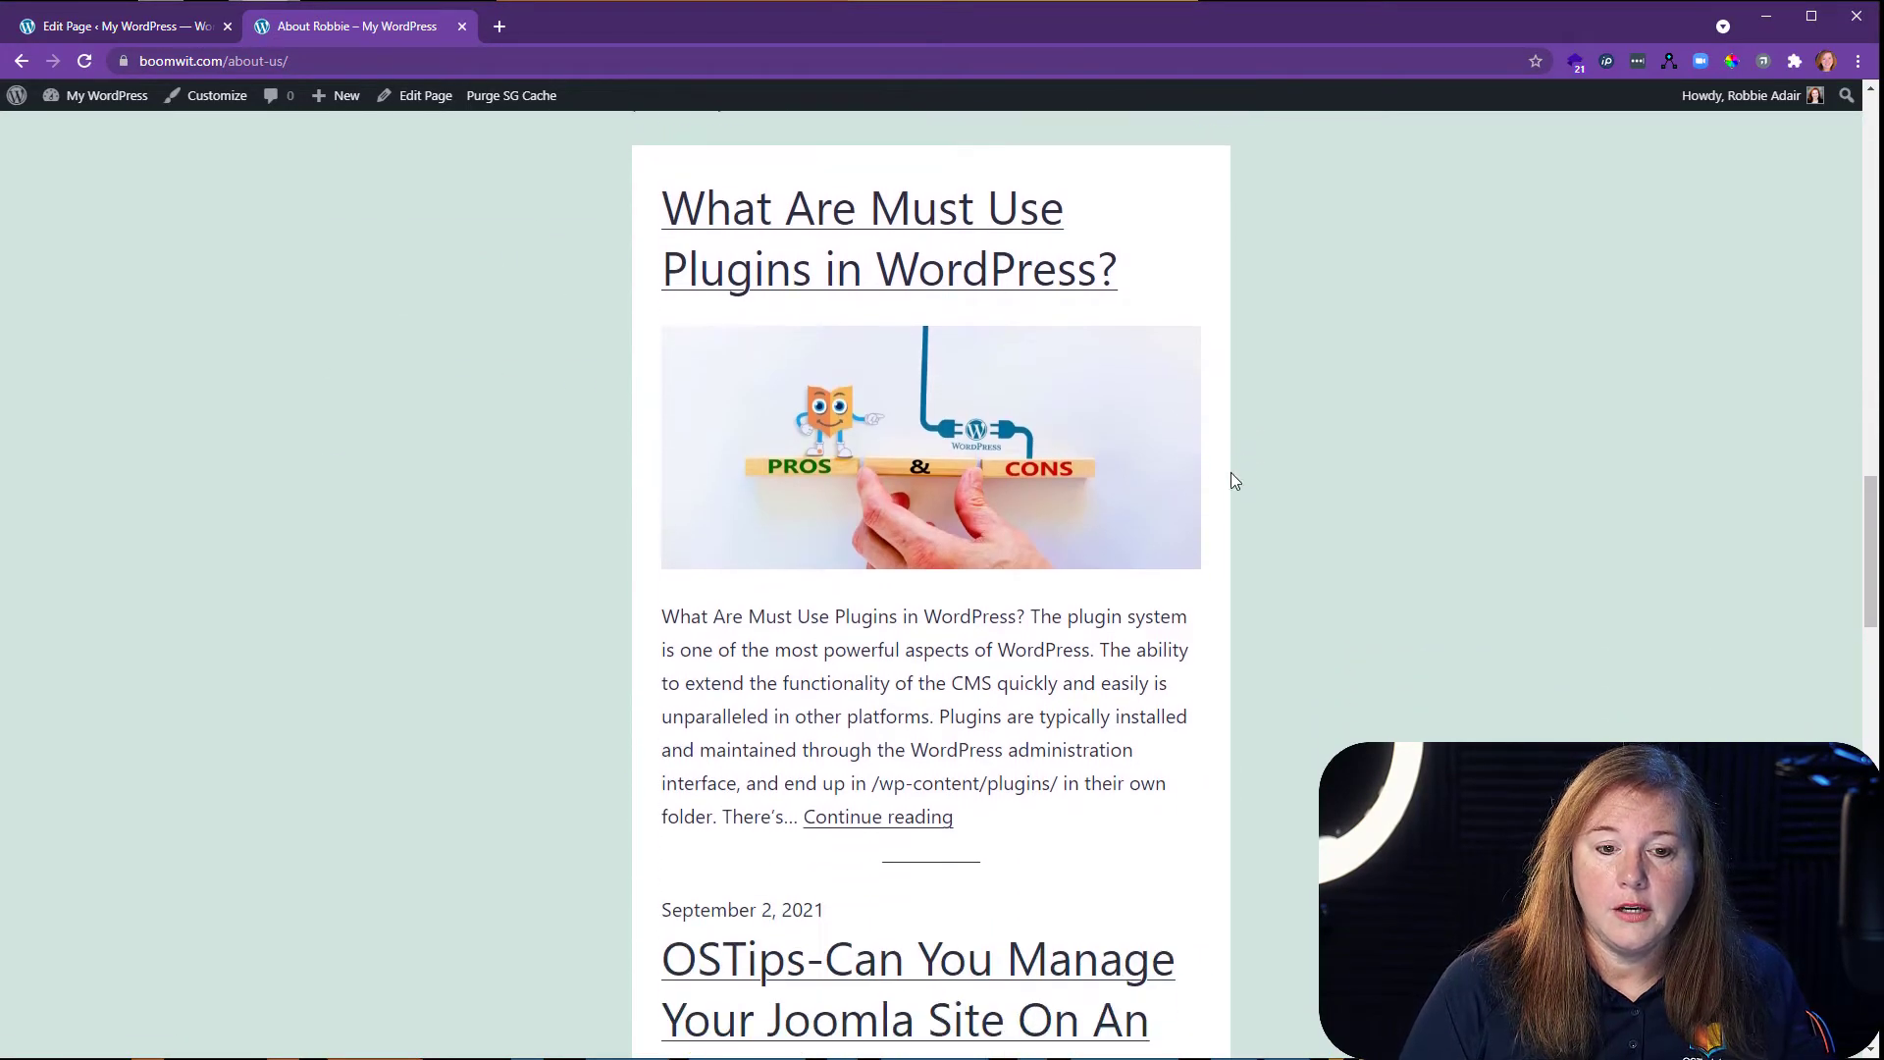
{"action": "scroll", "coordinate": [1105, 463], "scroll_direction": "down", "scroll_amount": 17}
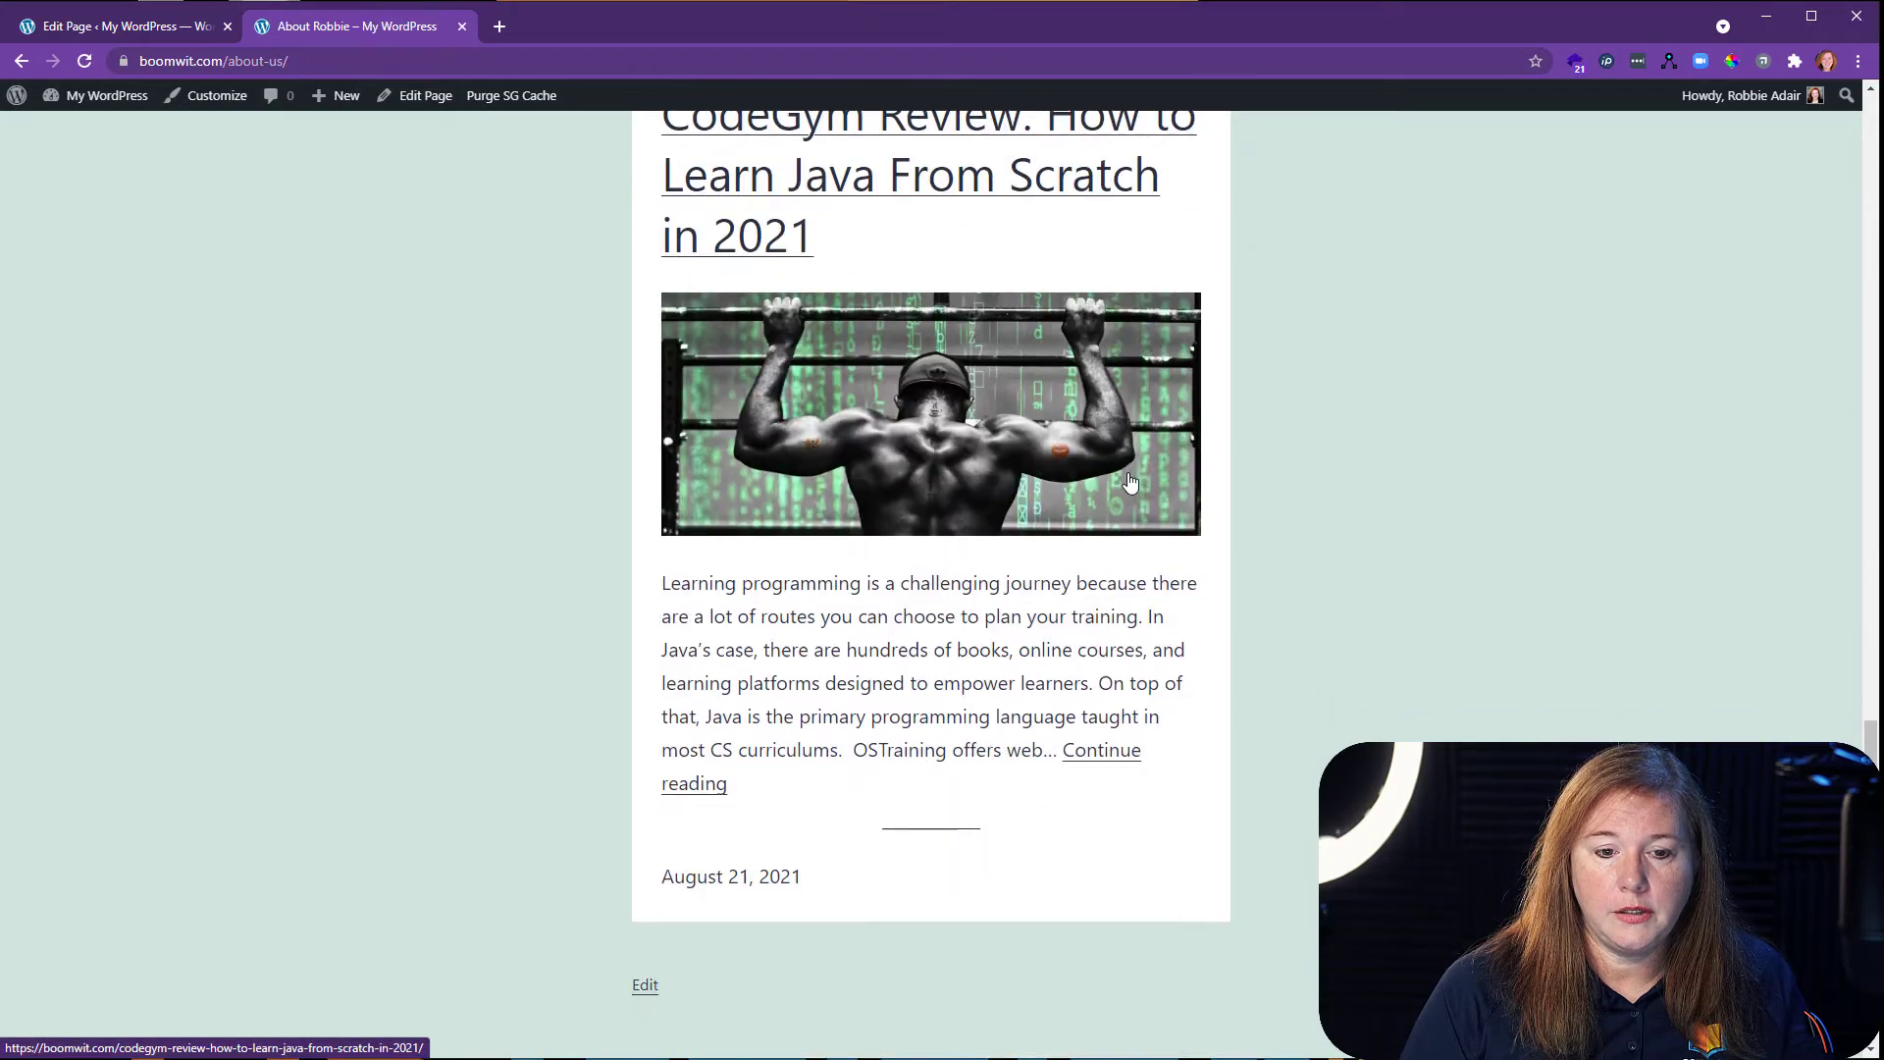
{"action": "scroll", "coordinate": [1138, 483], "scroll_direction": "up", "scroll_amount": 20}
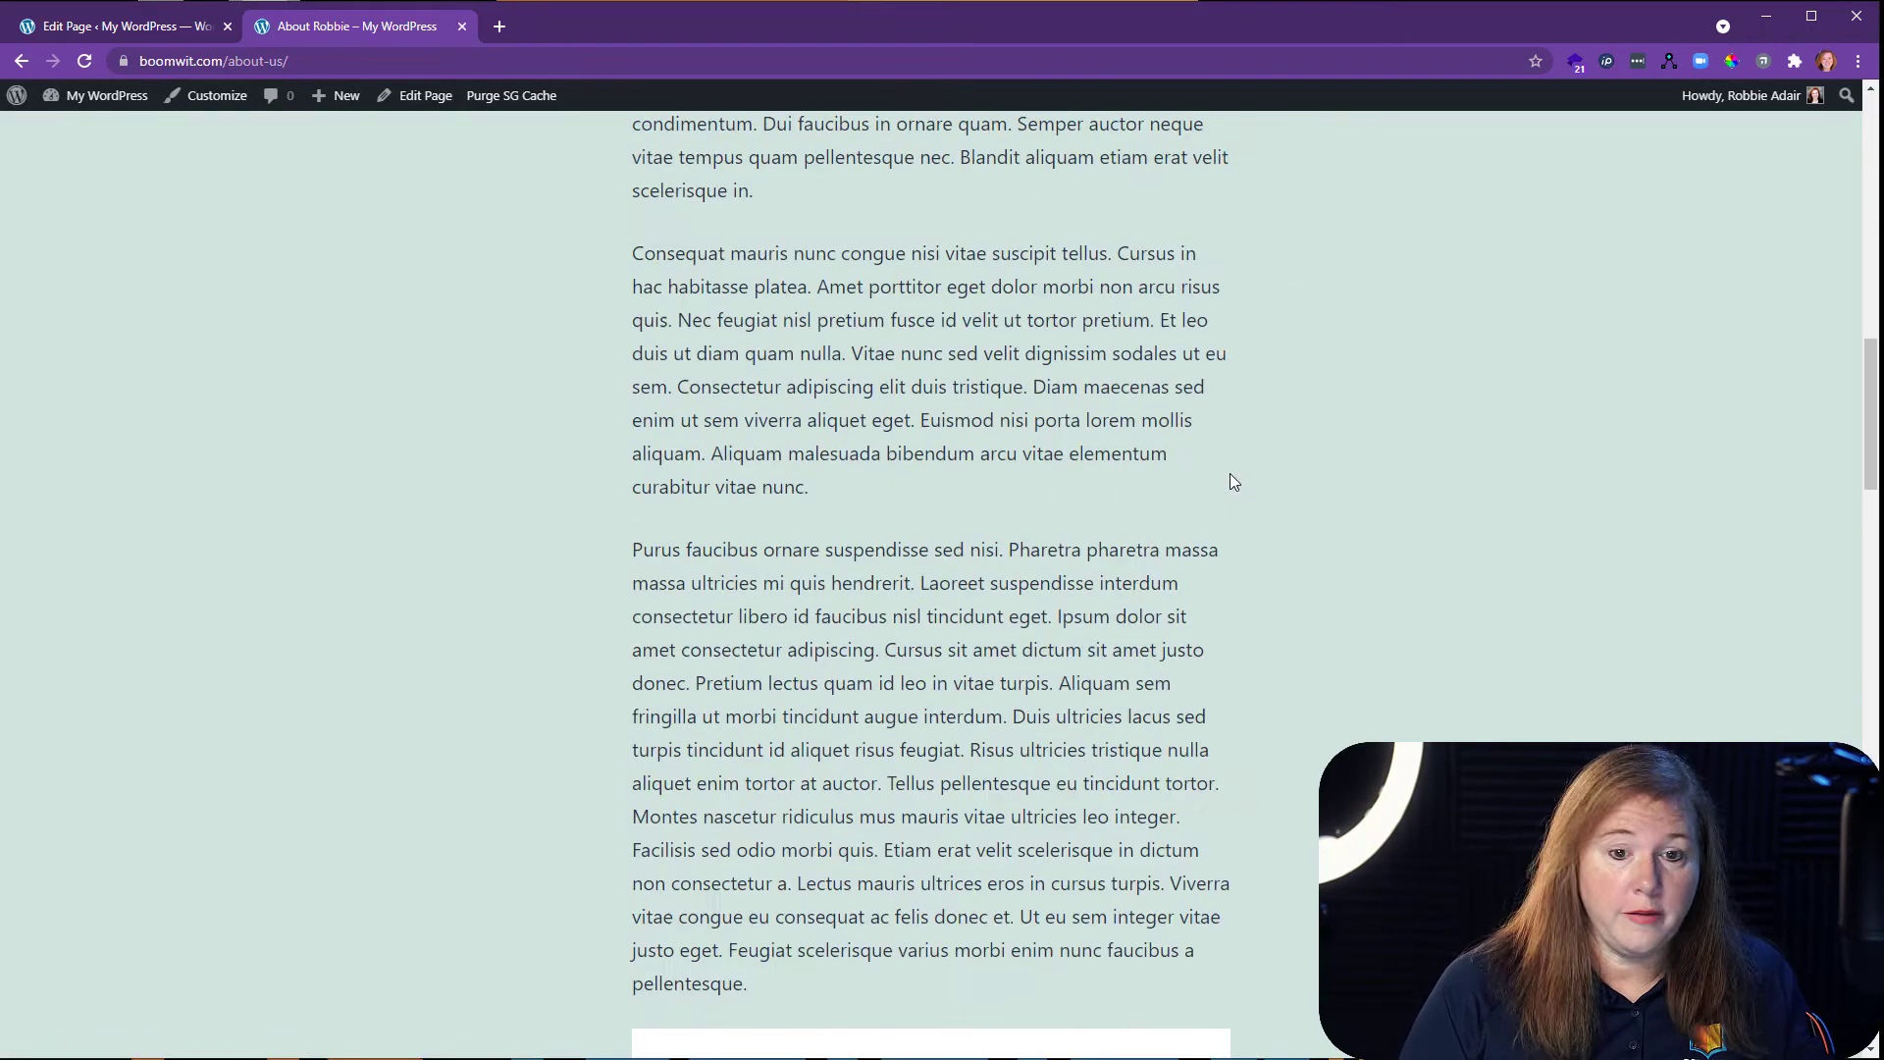
{"action": "scroll", "coordinate": [1238, 475], "scroll_direction": "up", "scroll_amount": 9}
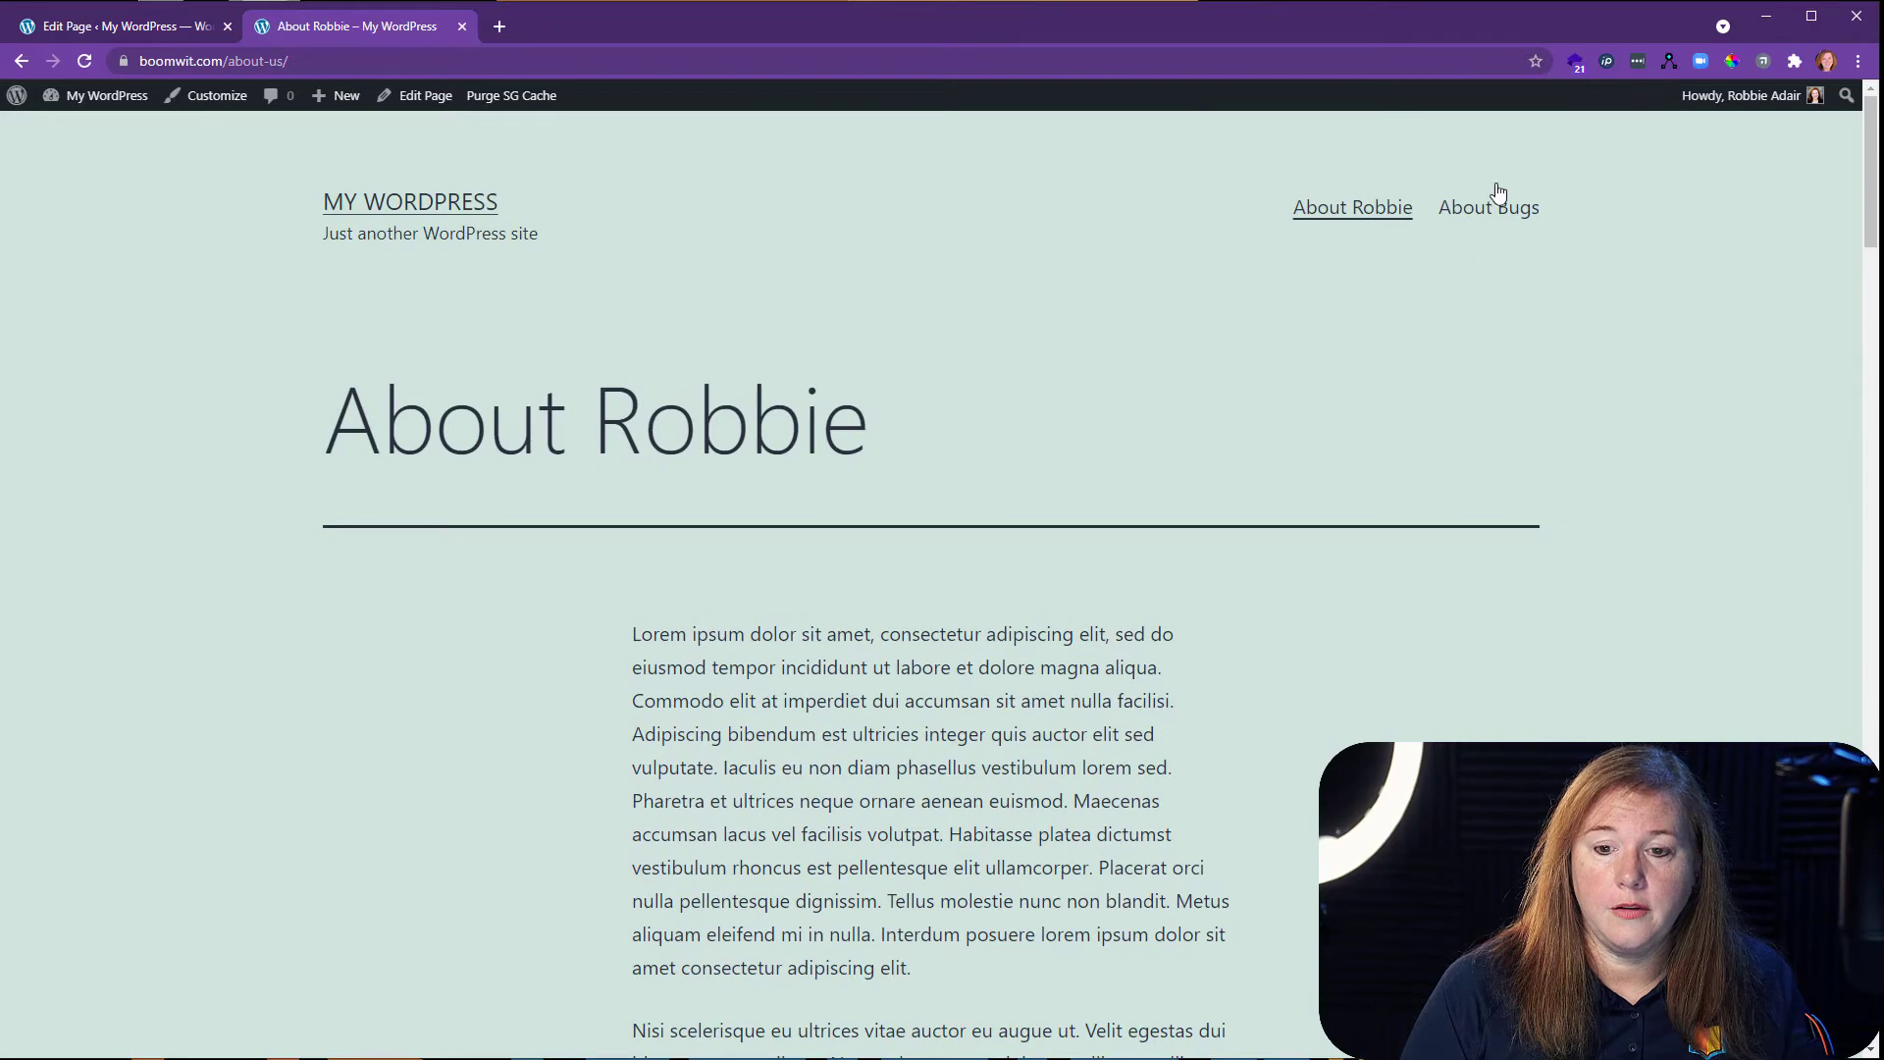
{"action": "left_click", "coordinate": [1492, 204]}
{"action": "left_click", "coordinate": [118, 27]}
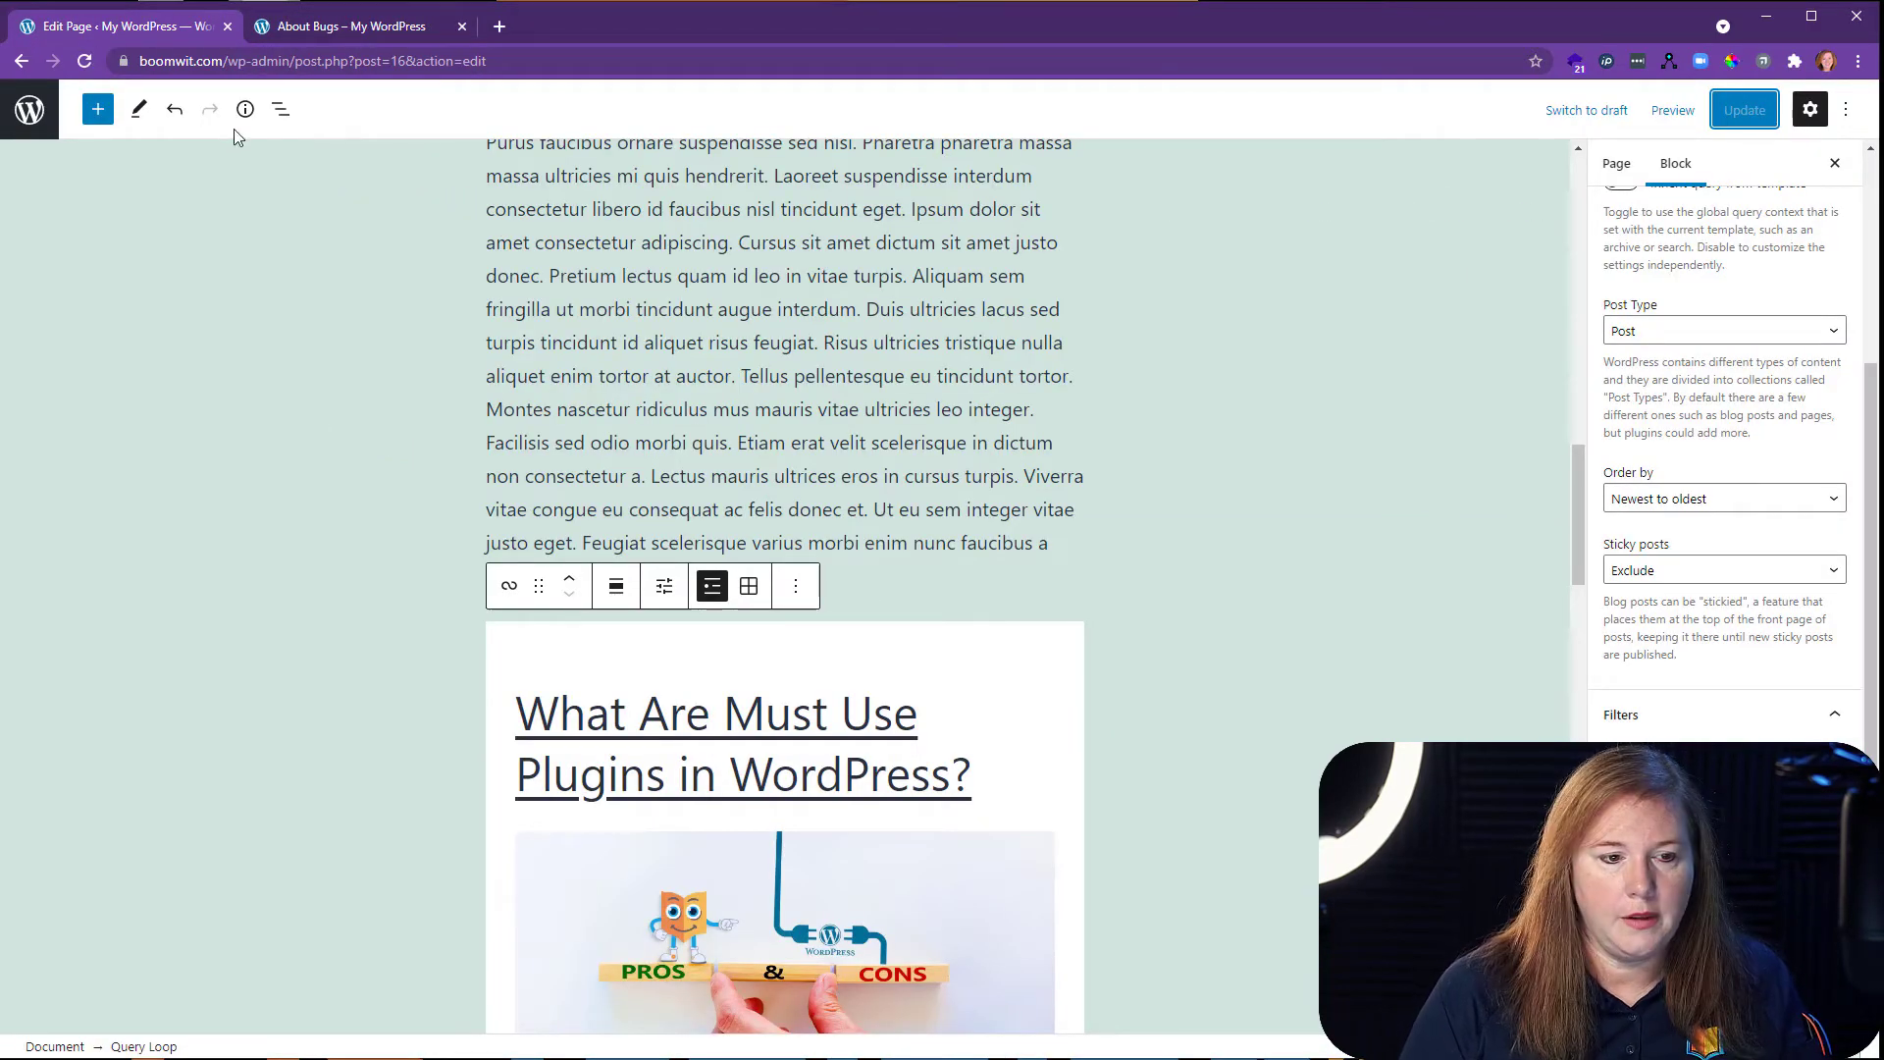
Open About Bugs for editing and insert a Query Loop block found by searching 'quer'.
{"action": "left_click", "coordinate": [27, 111]}
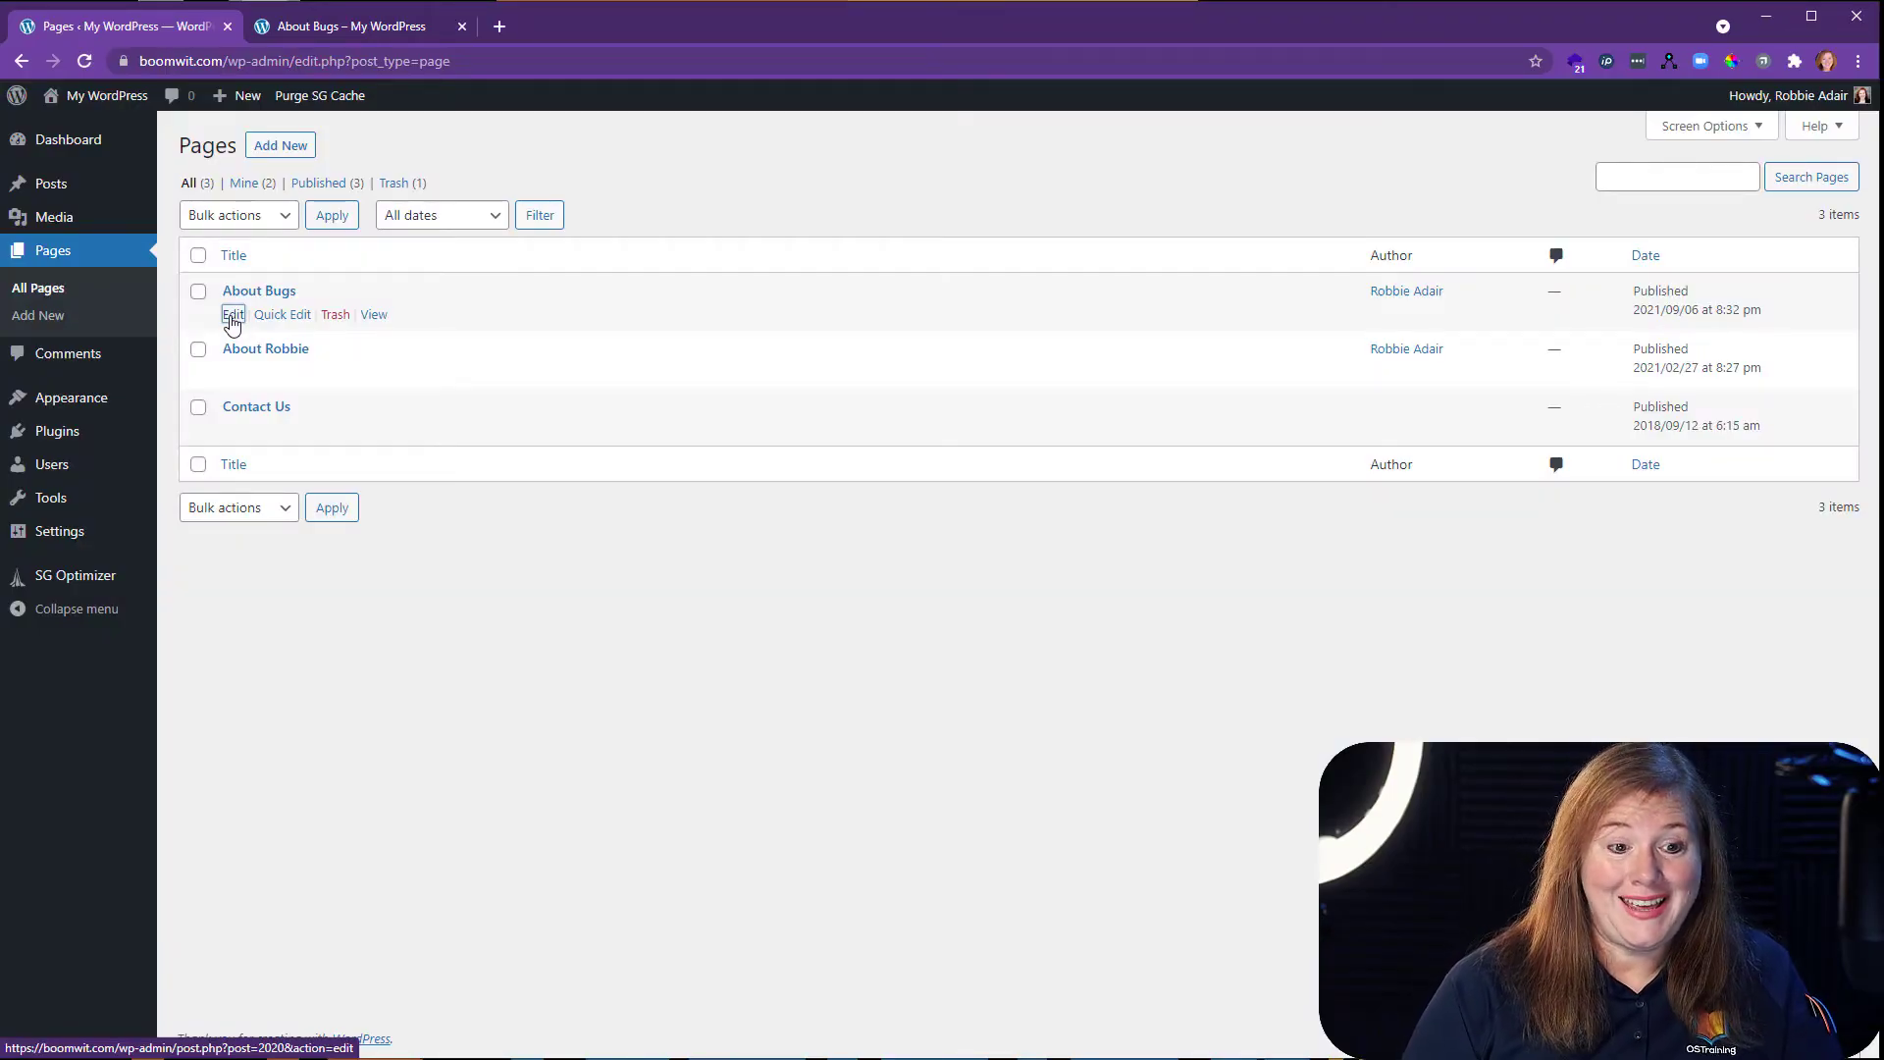
{"action": "left_click", "coordinate": [232, 315]}
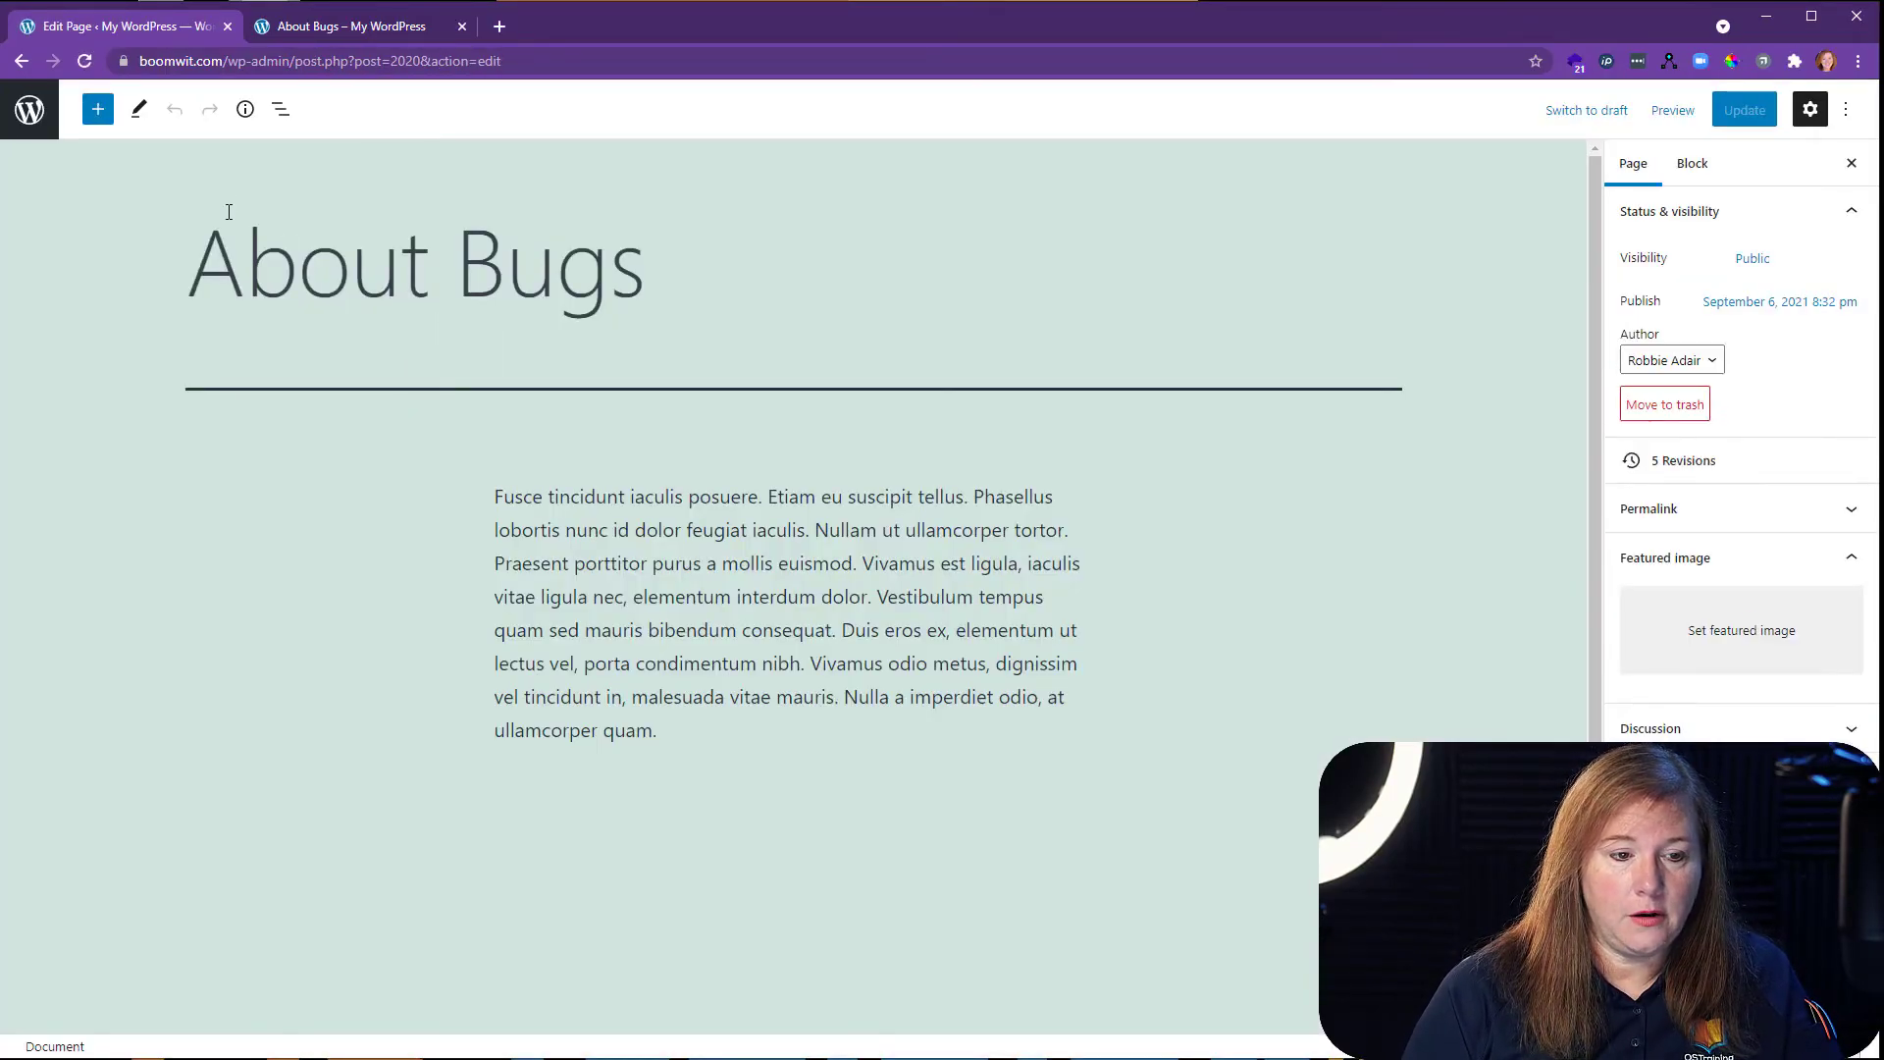
{"action": "left_click", "coordinate": [98, 111]}
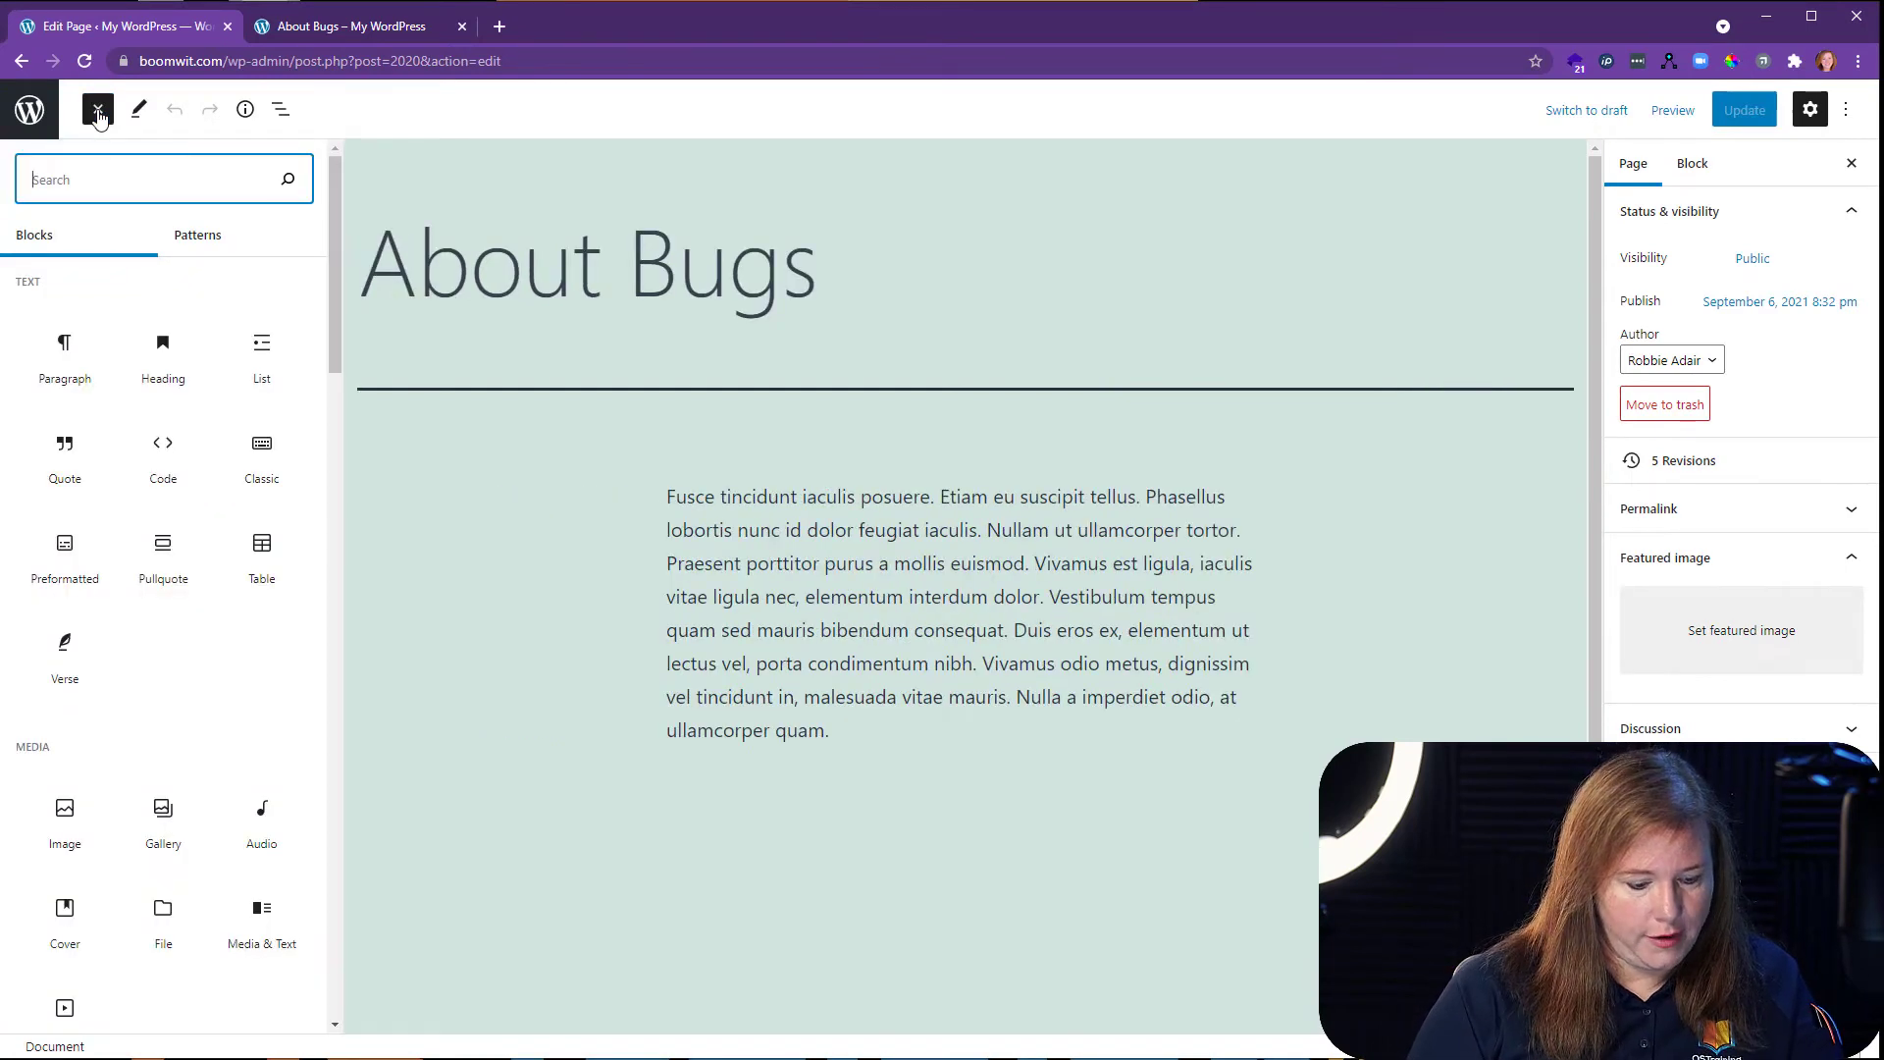
{"action": "type", "text": "quer"}
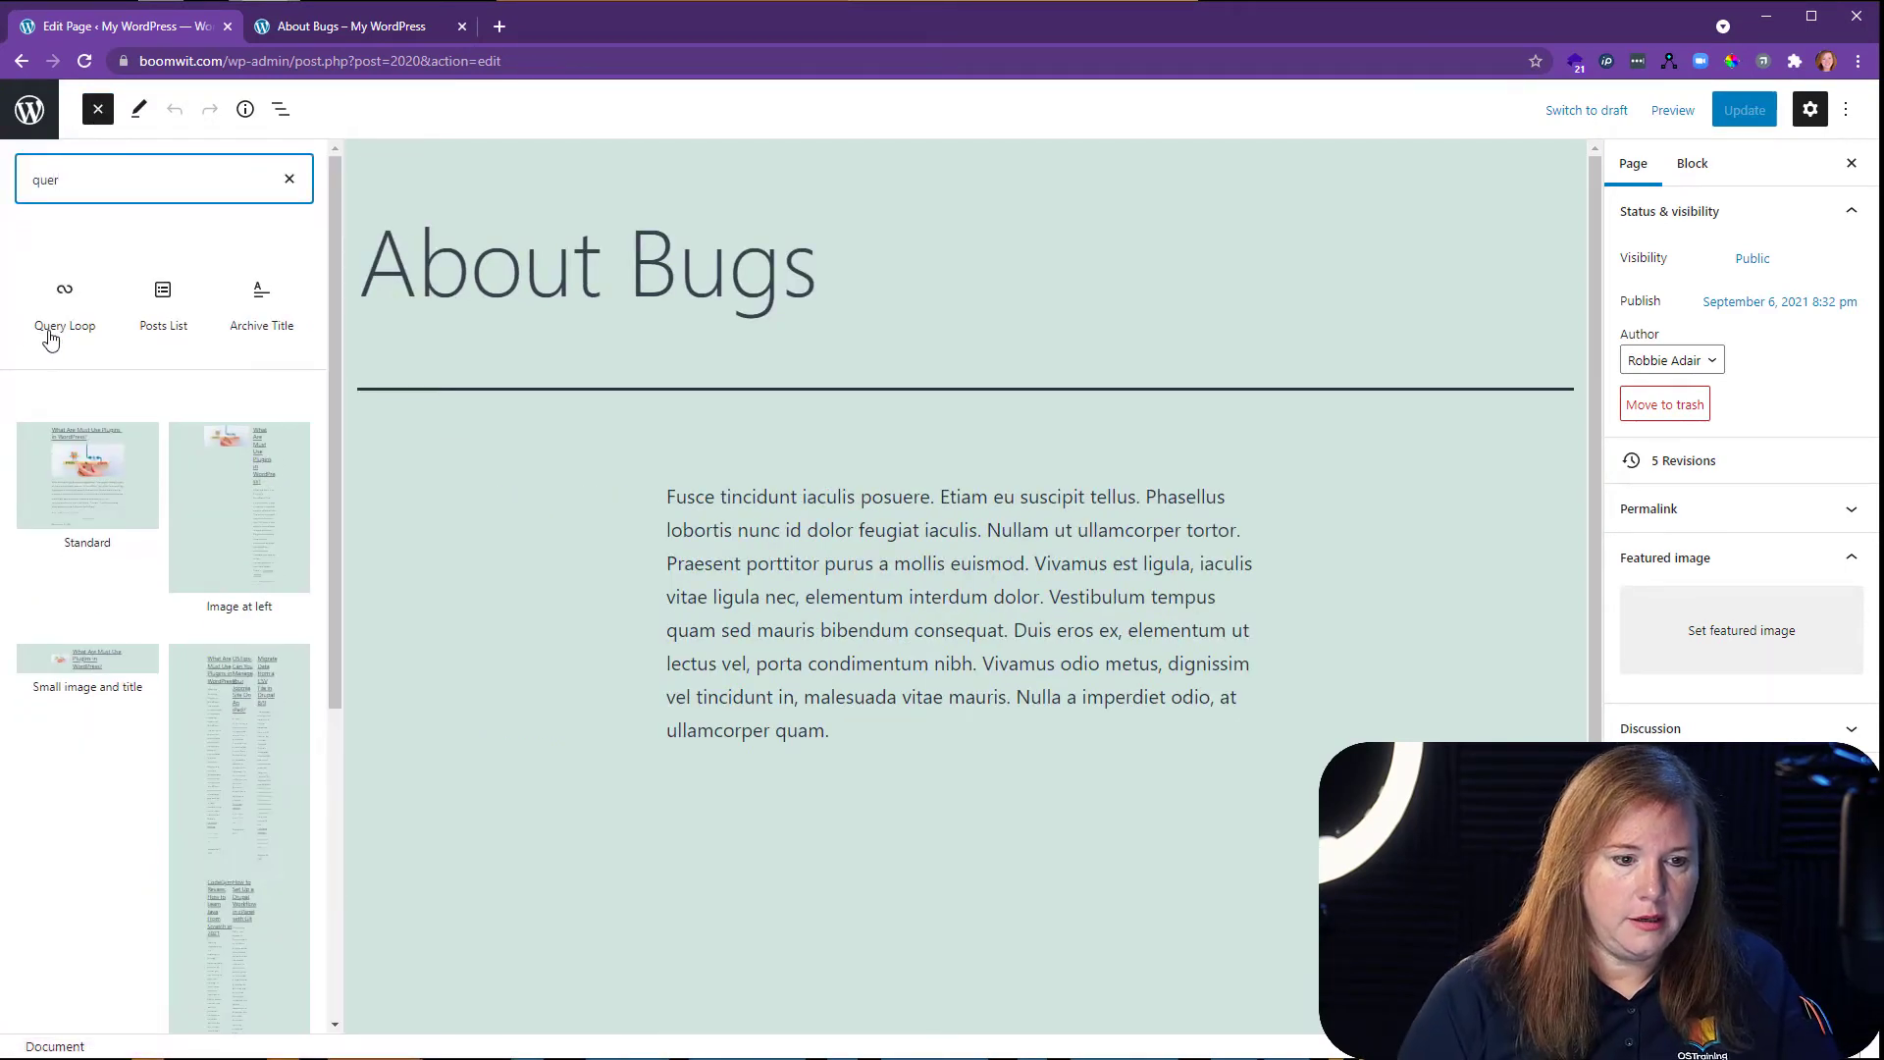
{"action": "left_click", "coordinate": [54, 329]}
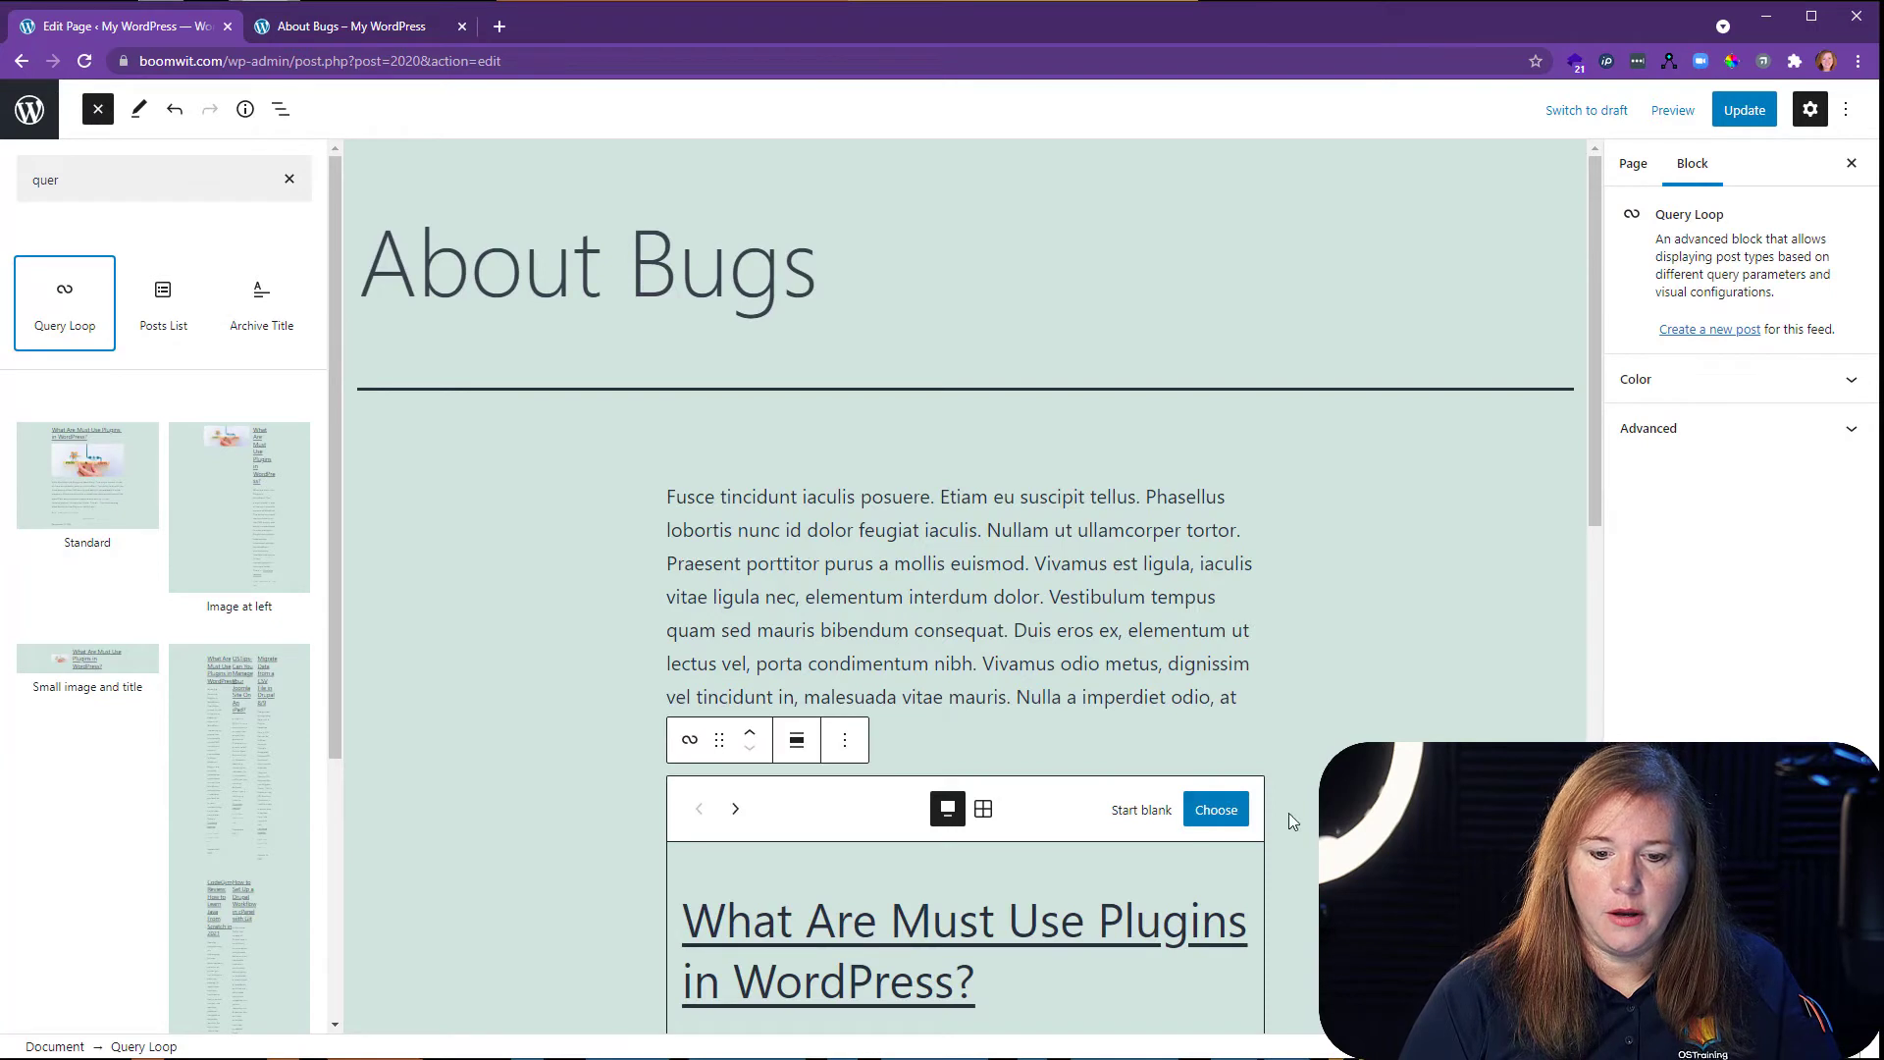
Start the Query Loop blank and choose the Title & Date layout.
{"action": "left_click", "coordinate": [1140, 814]}
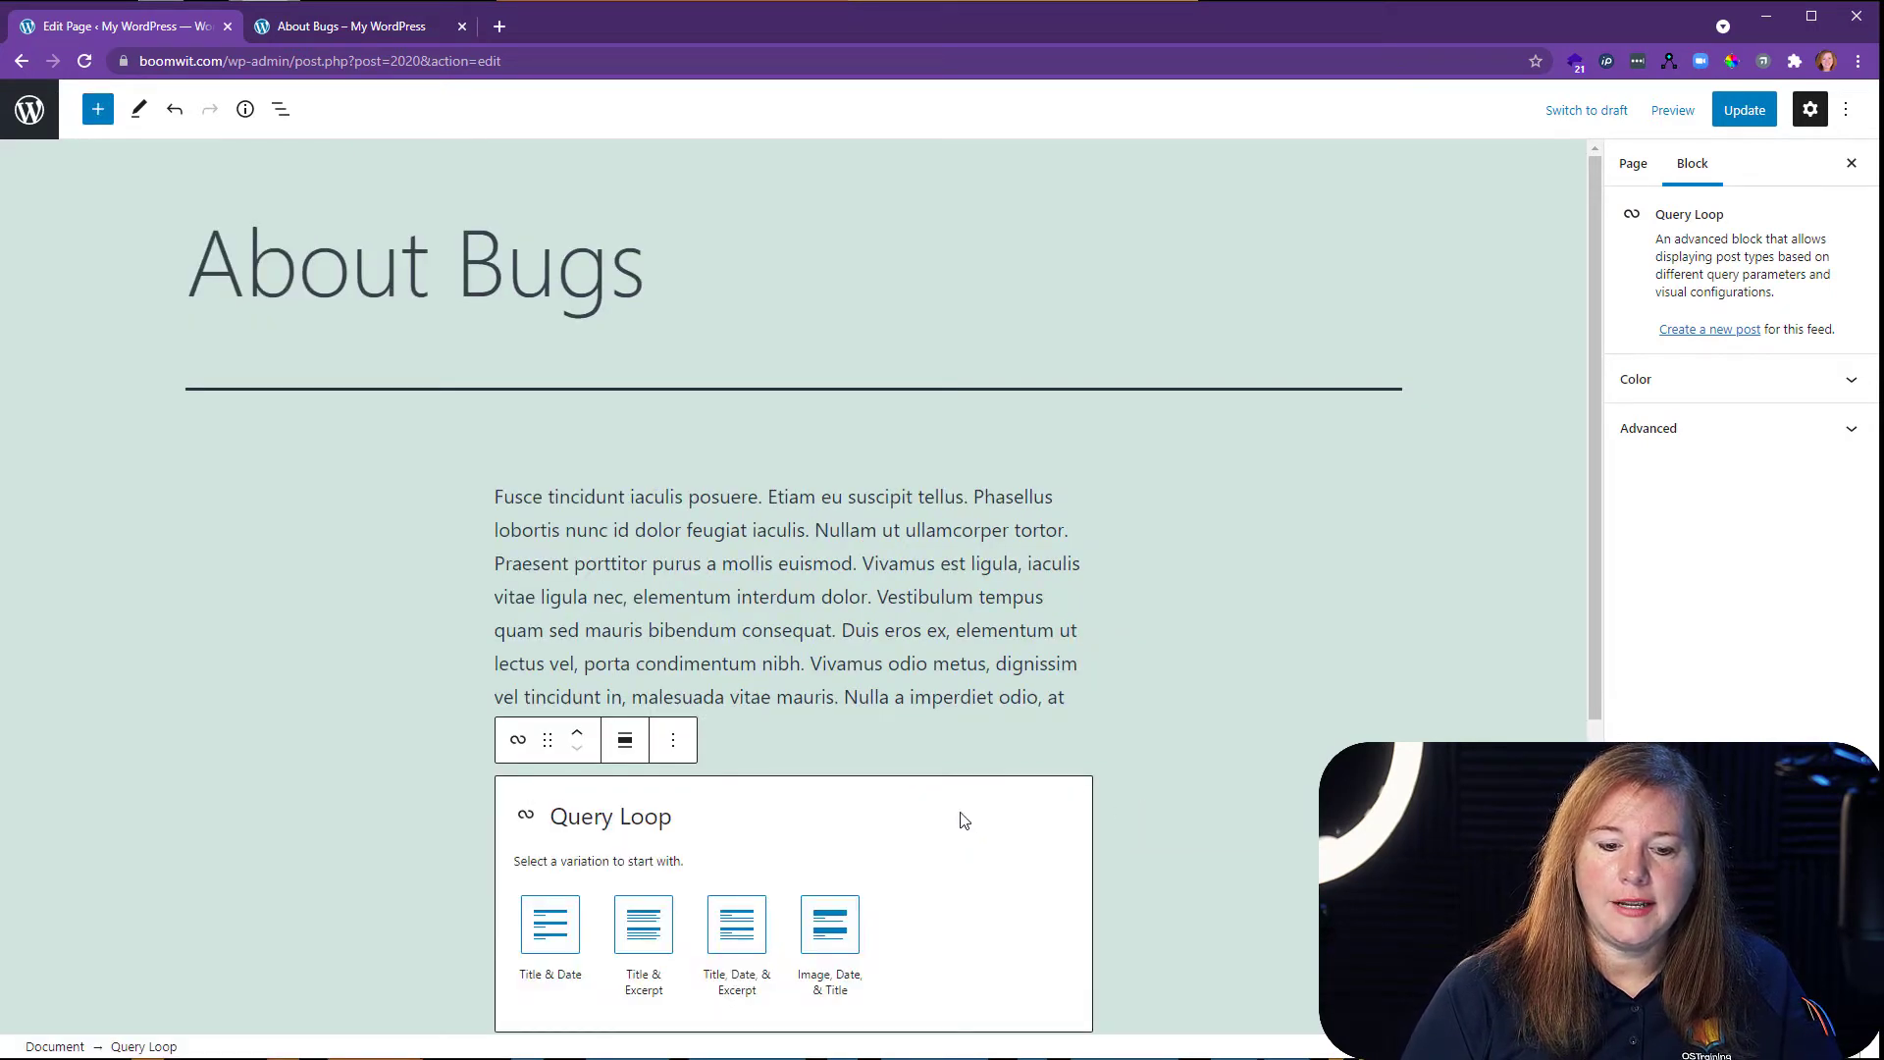
{"action": "scroll", "coordinate": [808, 696], "scroll_direction": "down", "scroll_amount": 2}
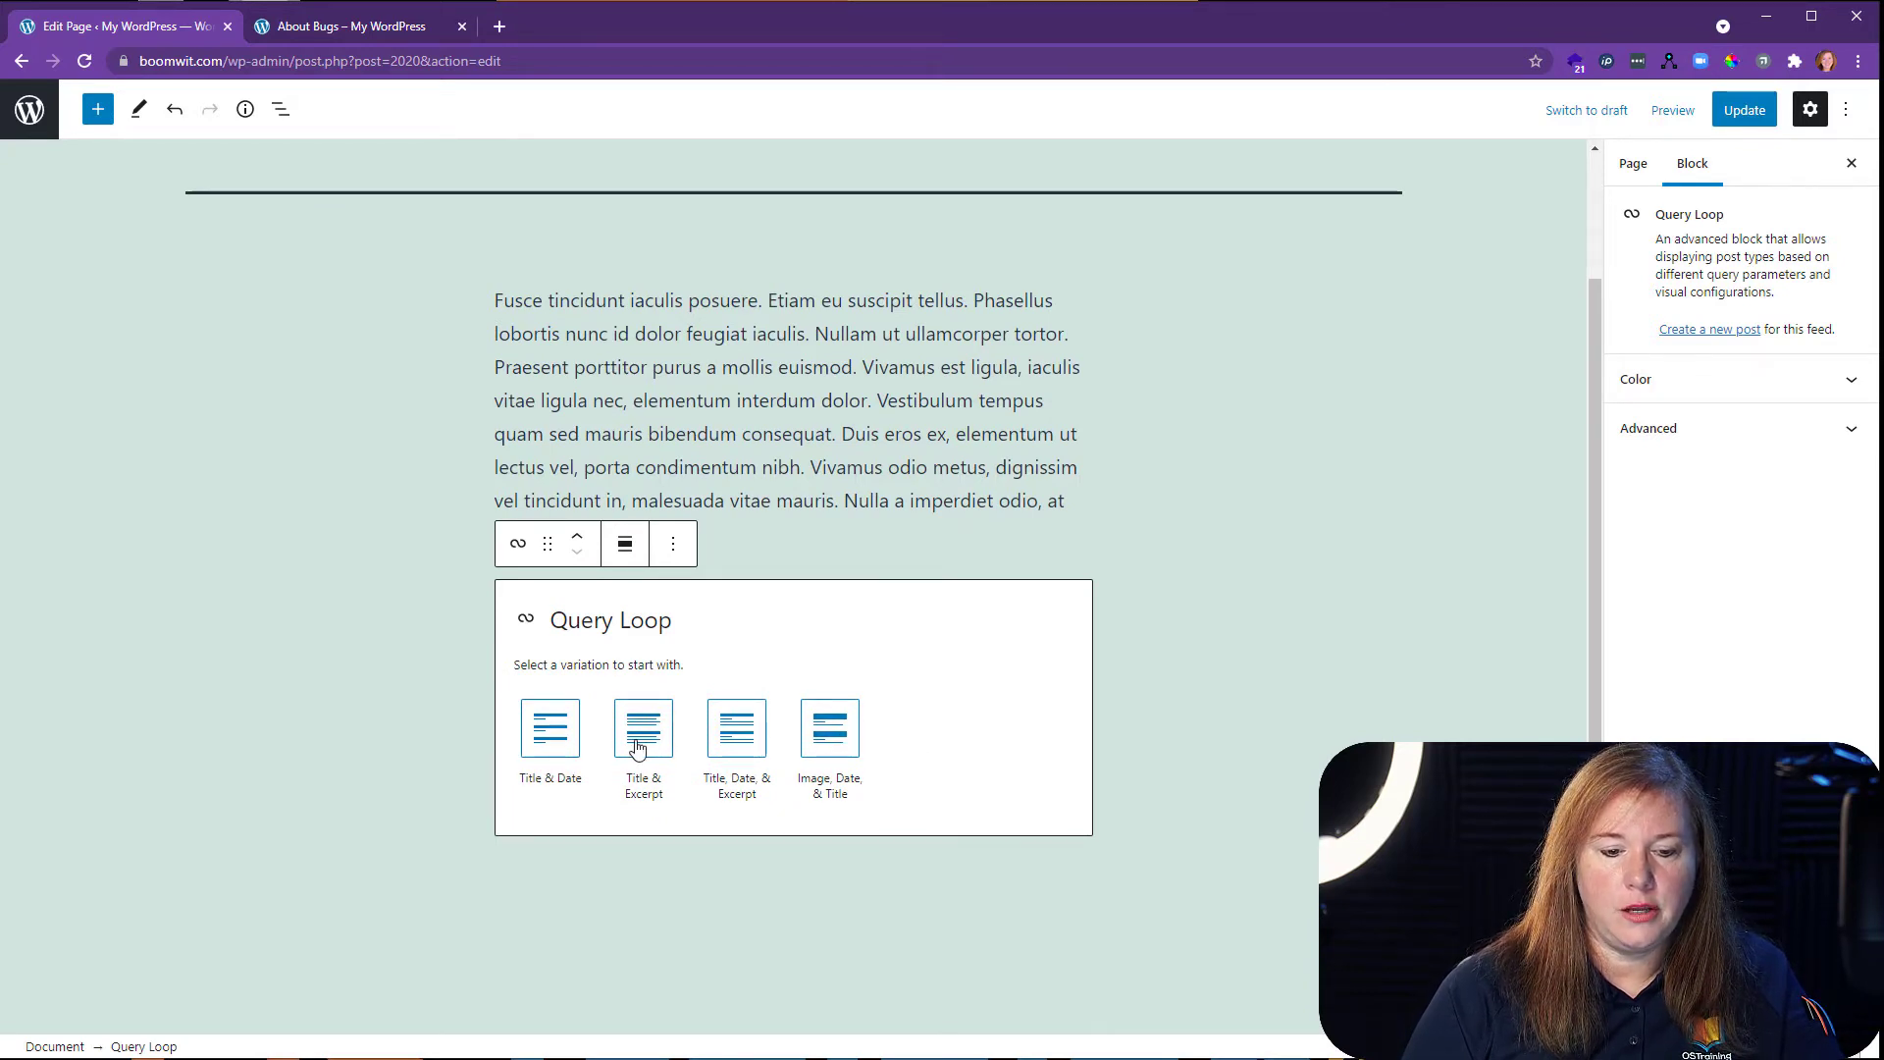
{"action": "left_click", "coordinate": [548, 727]}
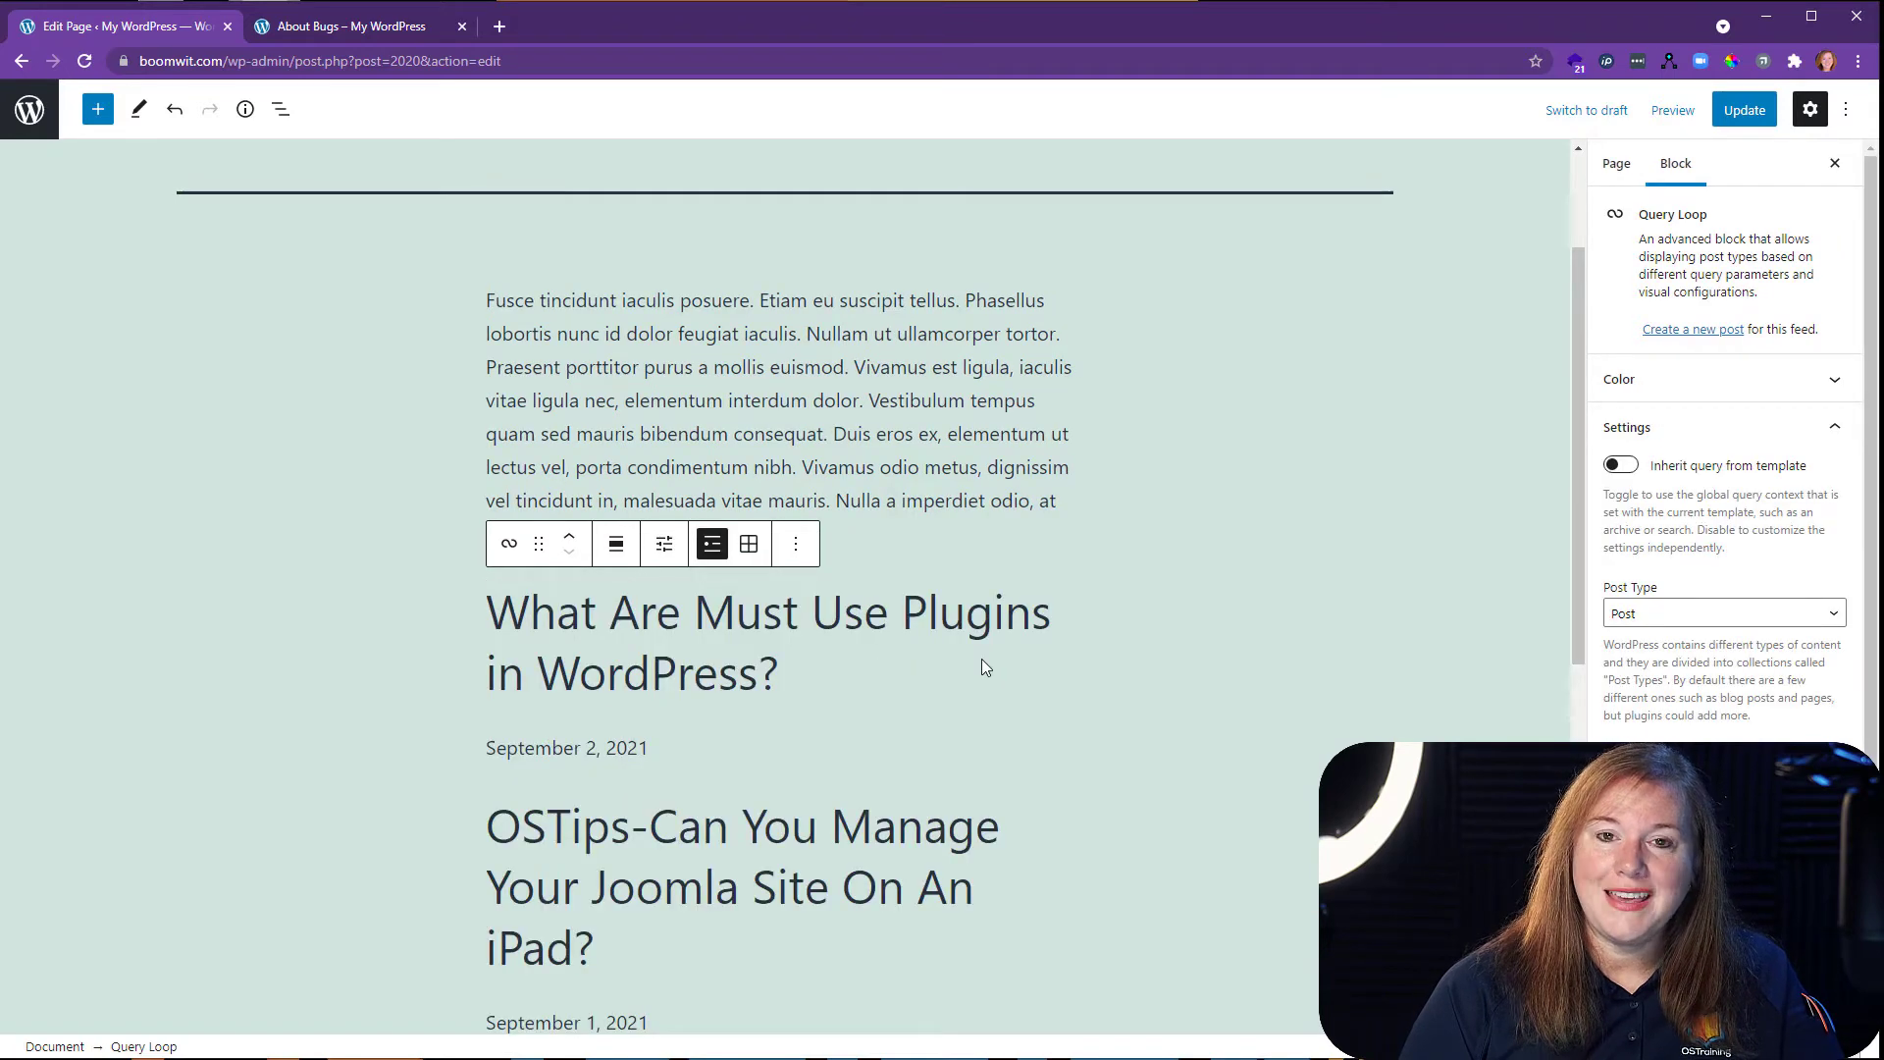
{"action": "scroll", "coordinate": [929, 722], "scroll_direction": "down", "scroll_amount": 5}
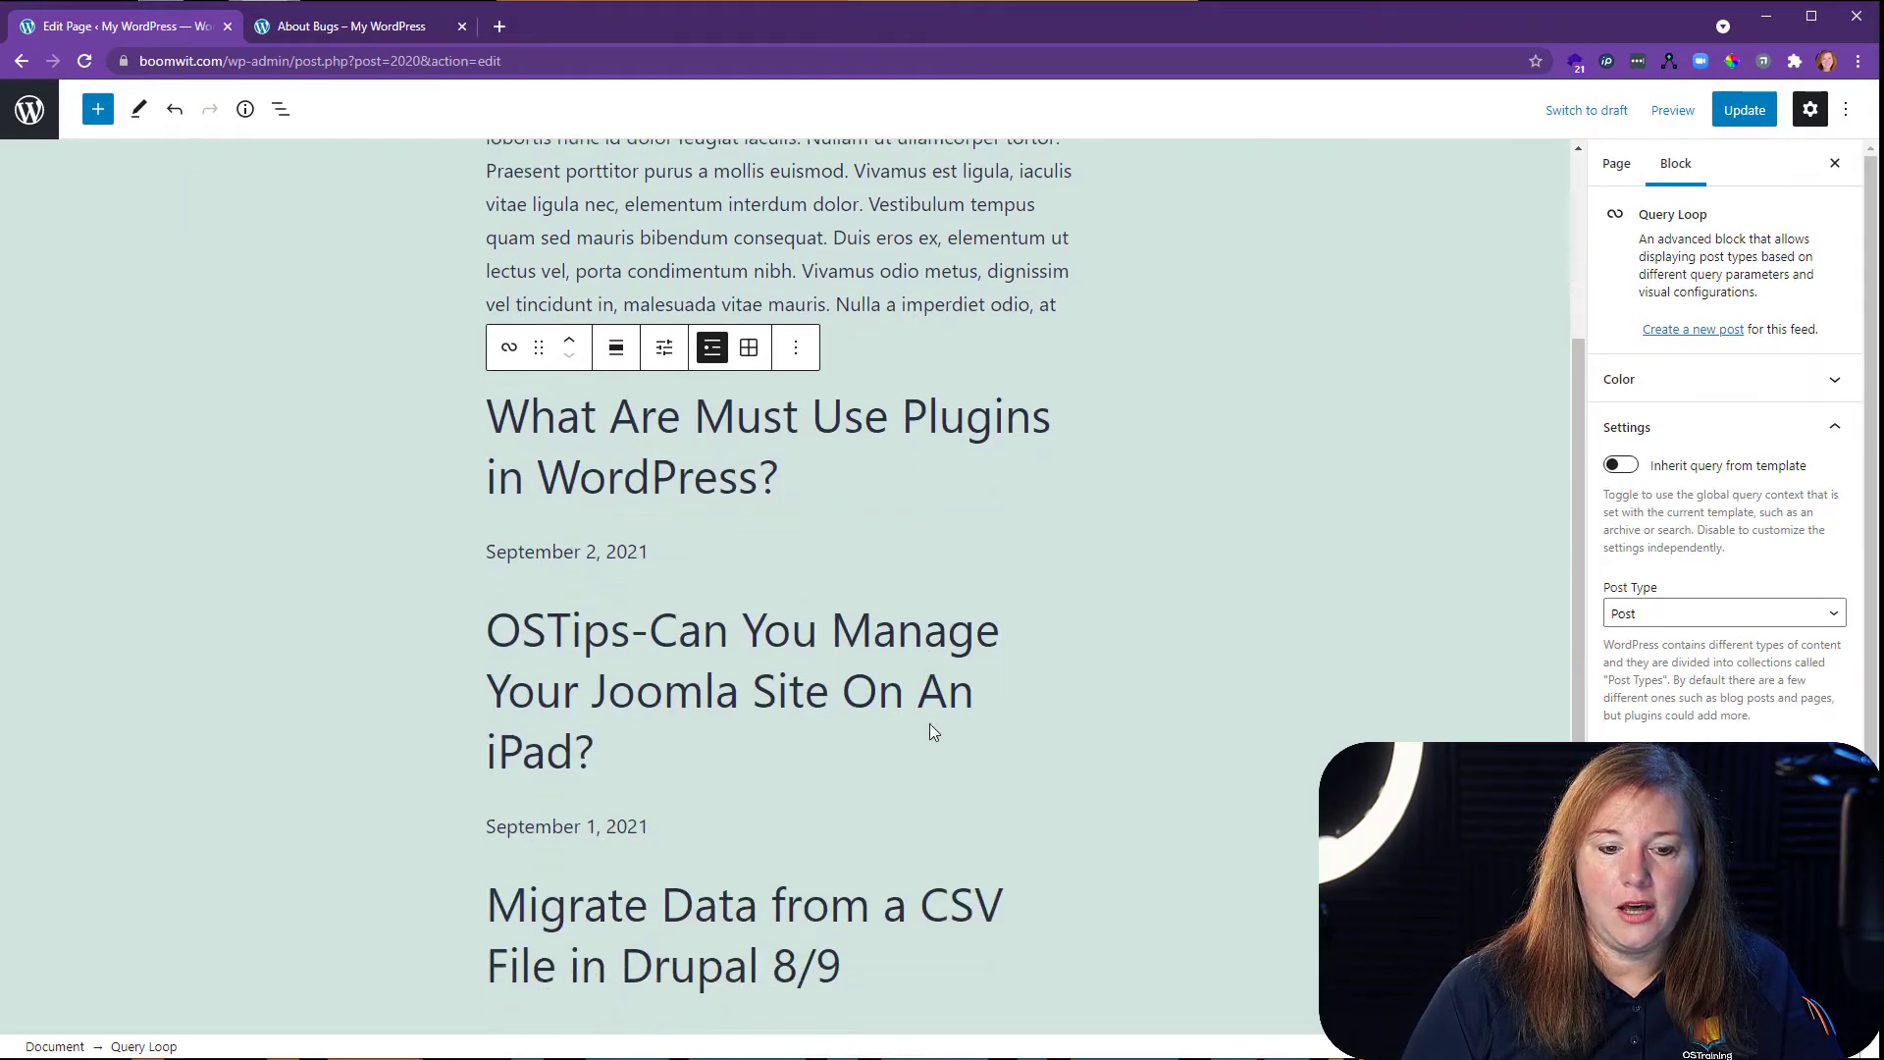
{"action": "scroll", "coordinate": [933, 731], "scroll_direction": "up", "scroll_amount": 3}
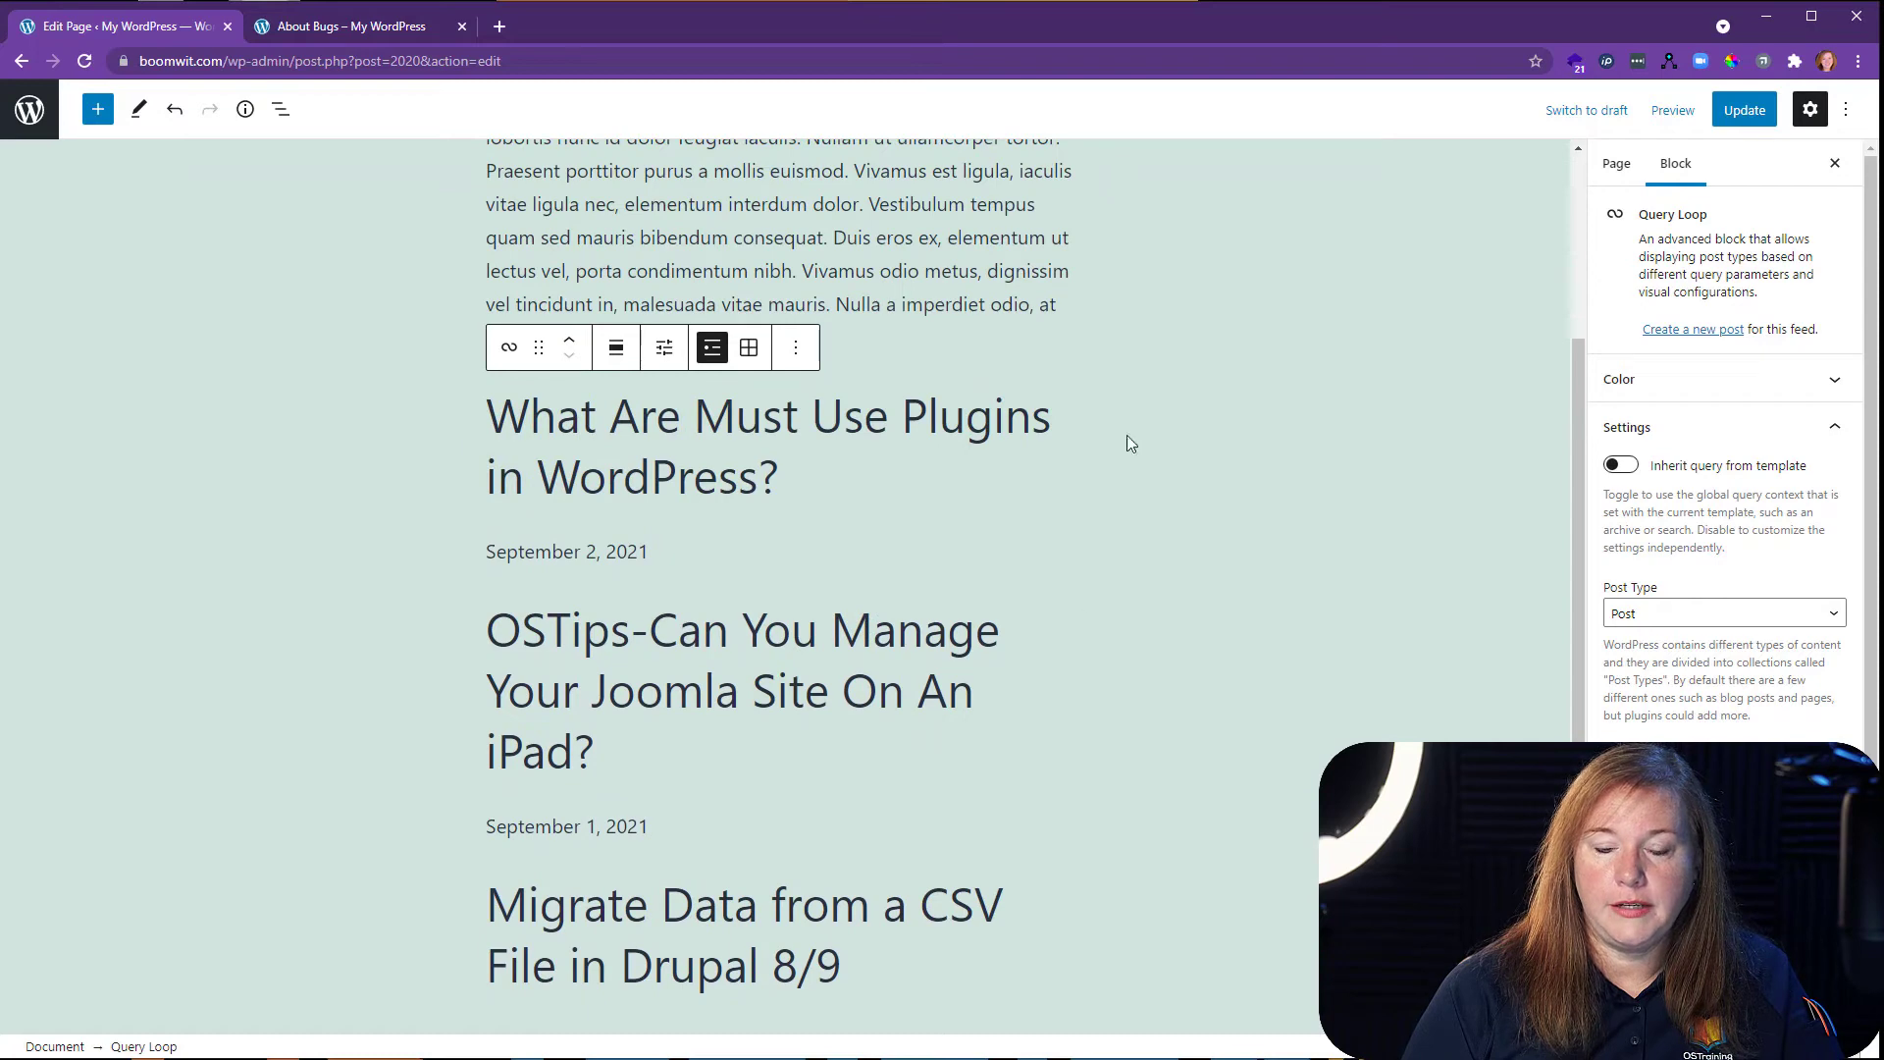
Filter the About Bugs Query Loop to the Bugs author, then show the List View outline.
{"action": "scroll", "coordinate": [1717, 815], "scroll_direction": "down", "scroll_amount": 3}
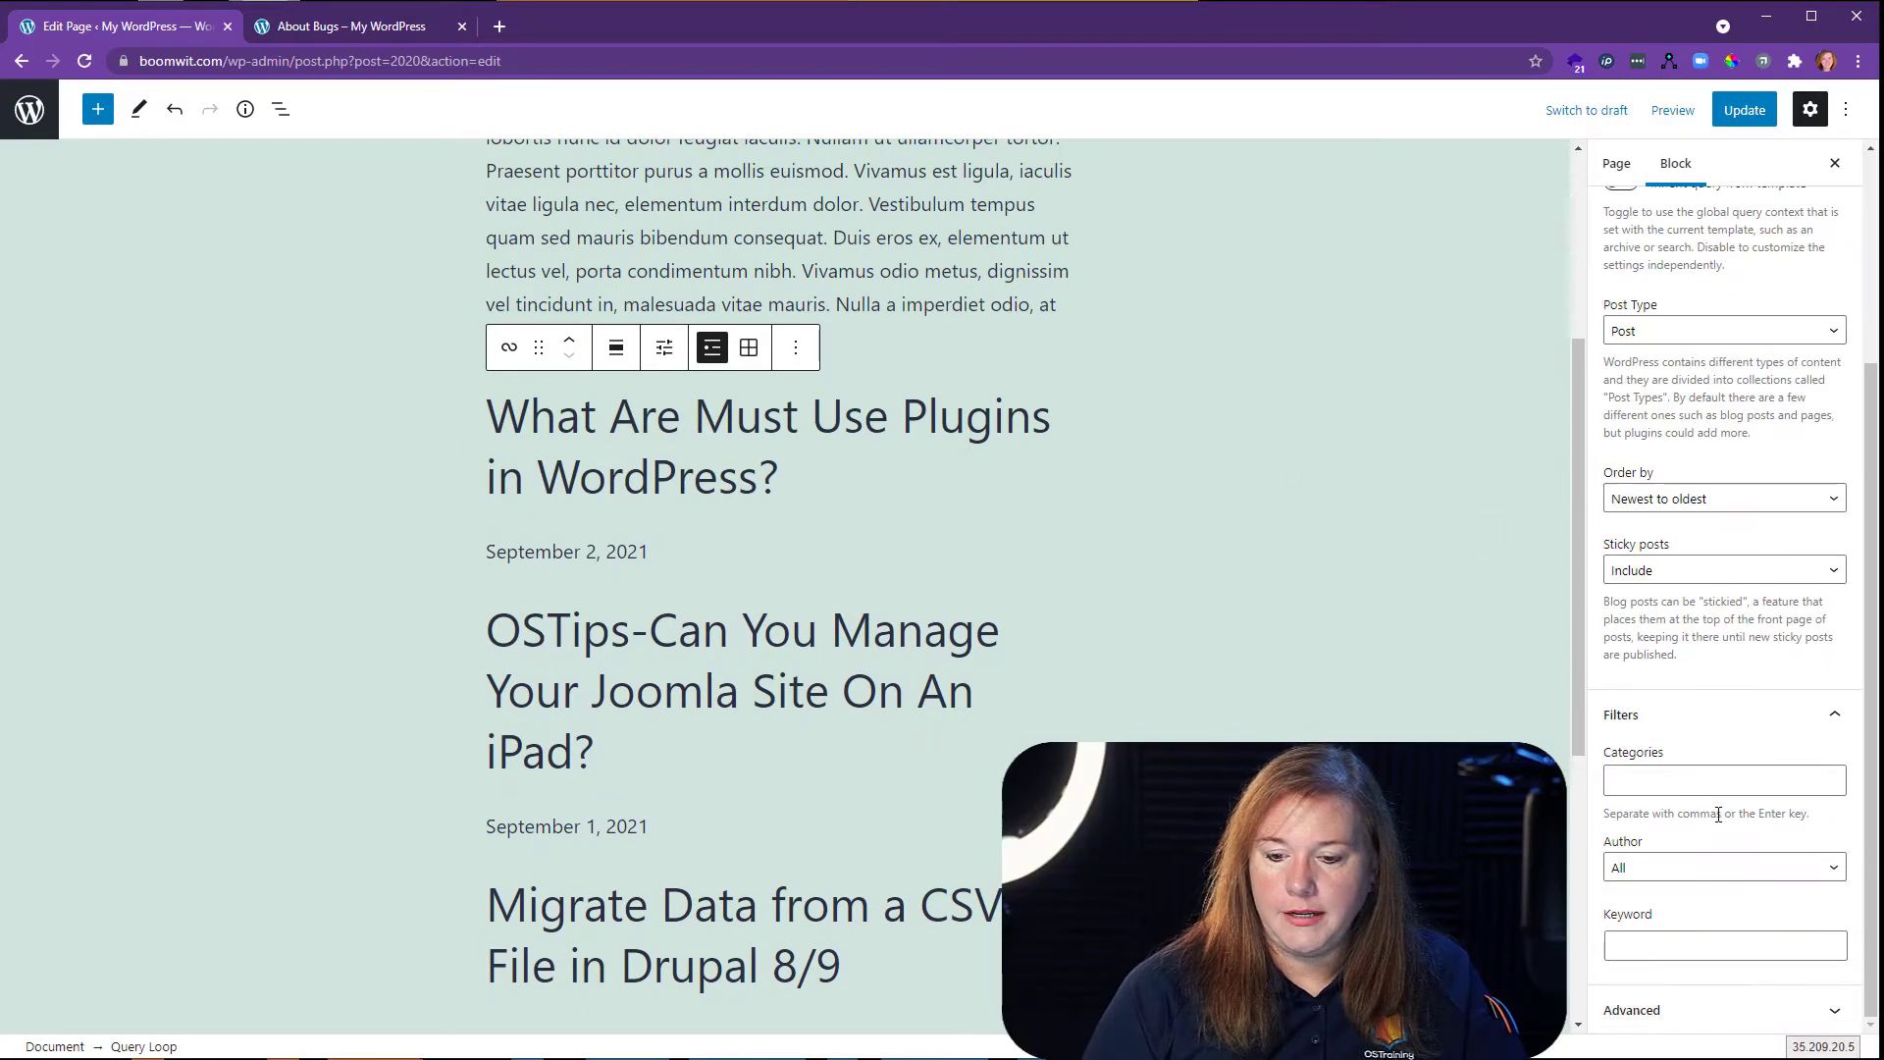
{"action": "left_click", "coordinate": [1712, 868]}
{"action": "left_click", "coordinate": [1715, 904]}
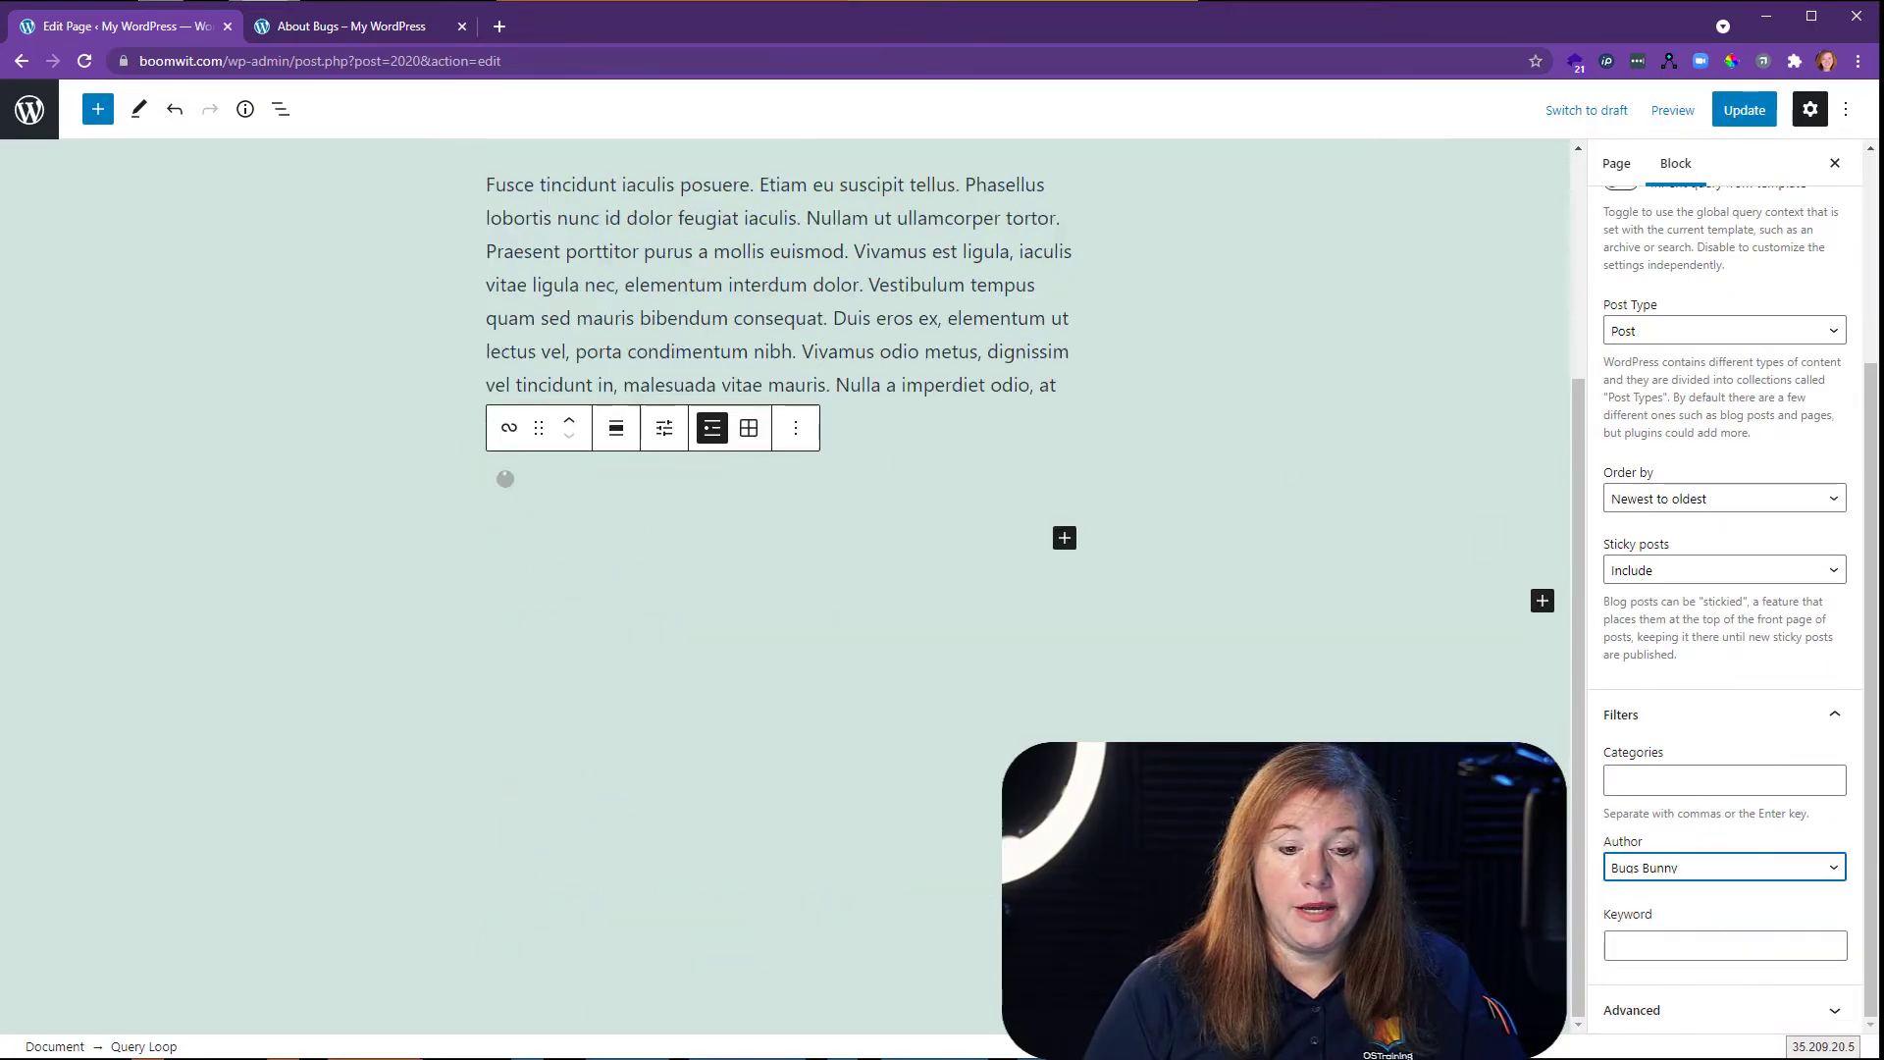
{"action": "scroll", "coordinate": [1044, 654], "scroll_direction": "down", "scroll_amount": 1}
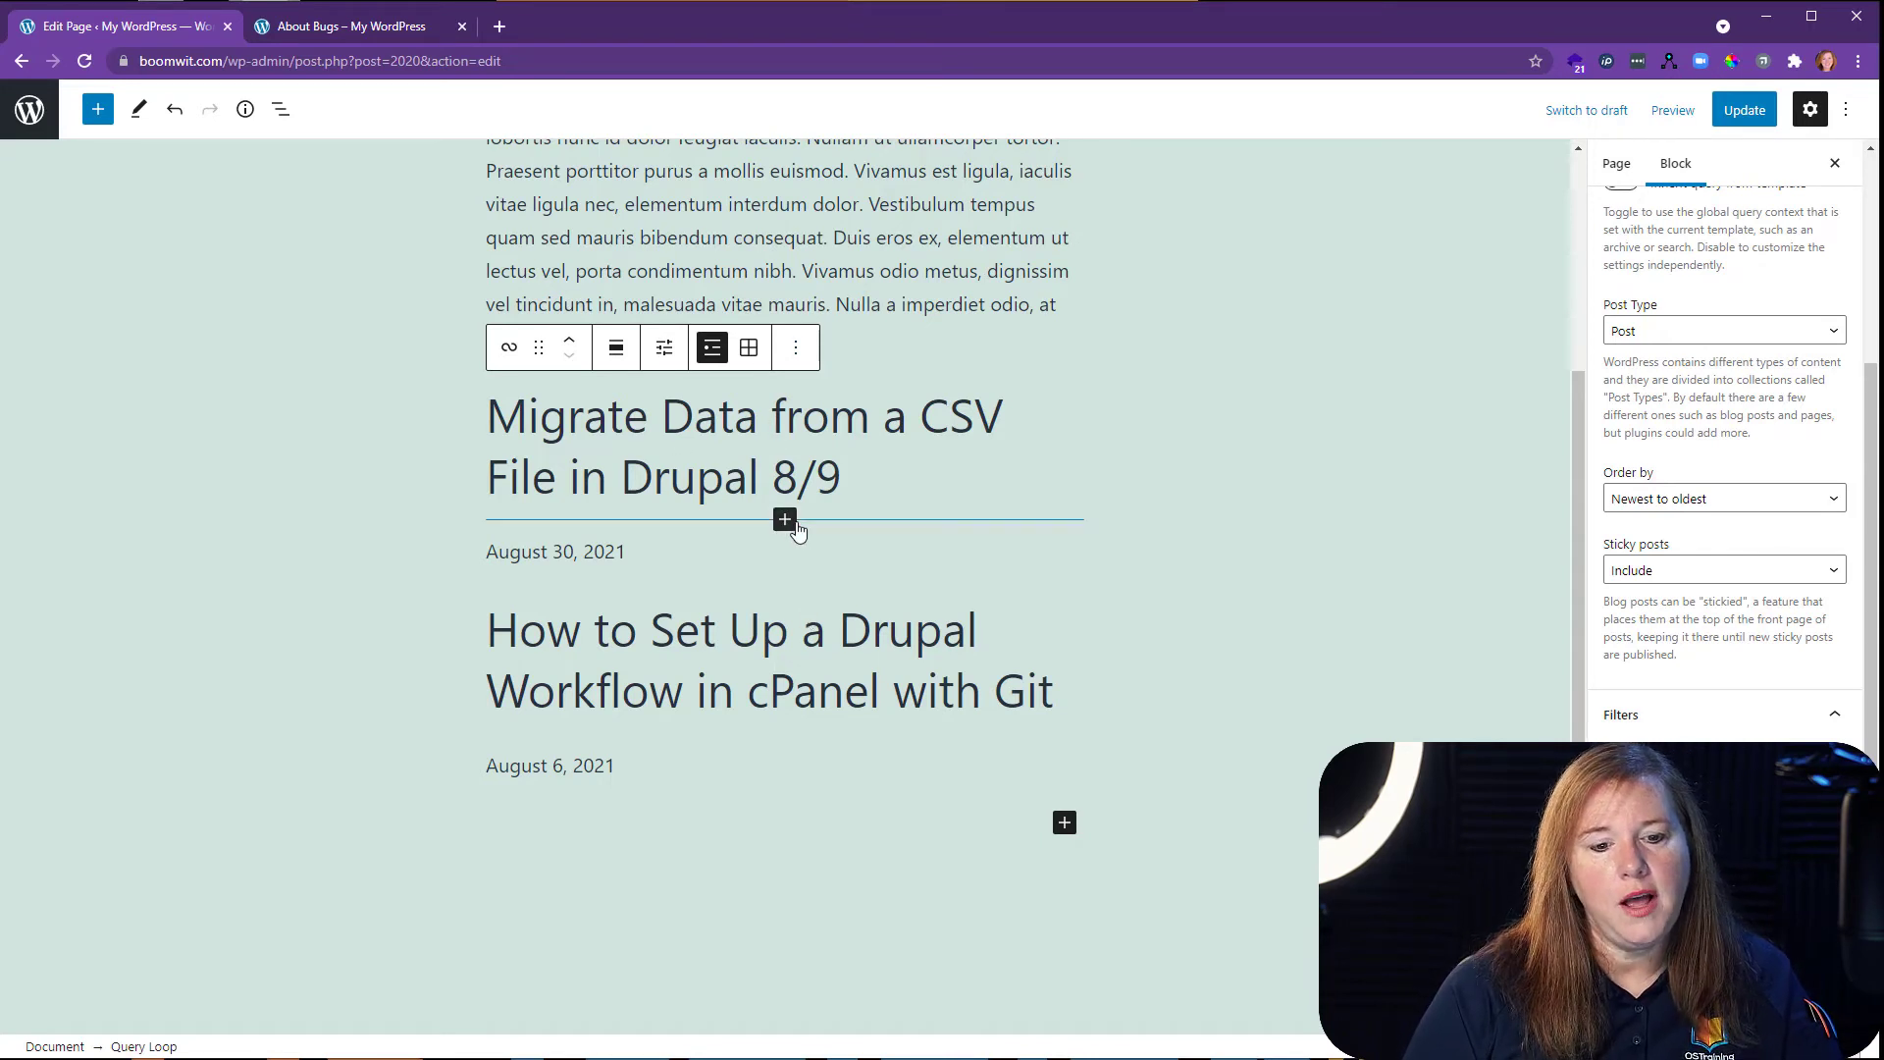
{"action": "left_click", "coordinate": [281, 109]}
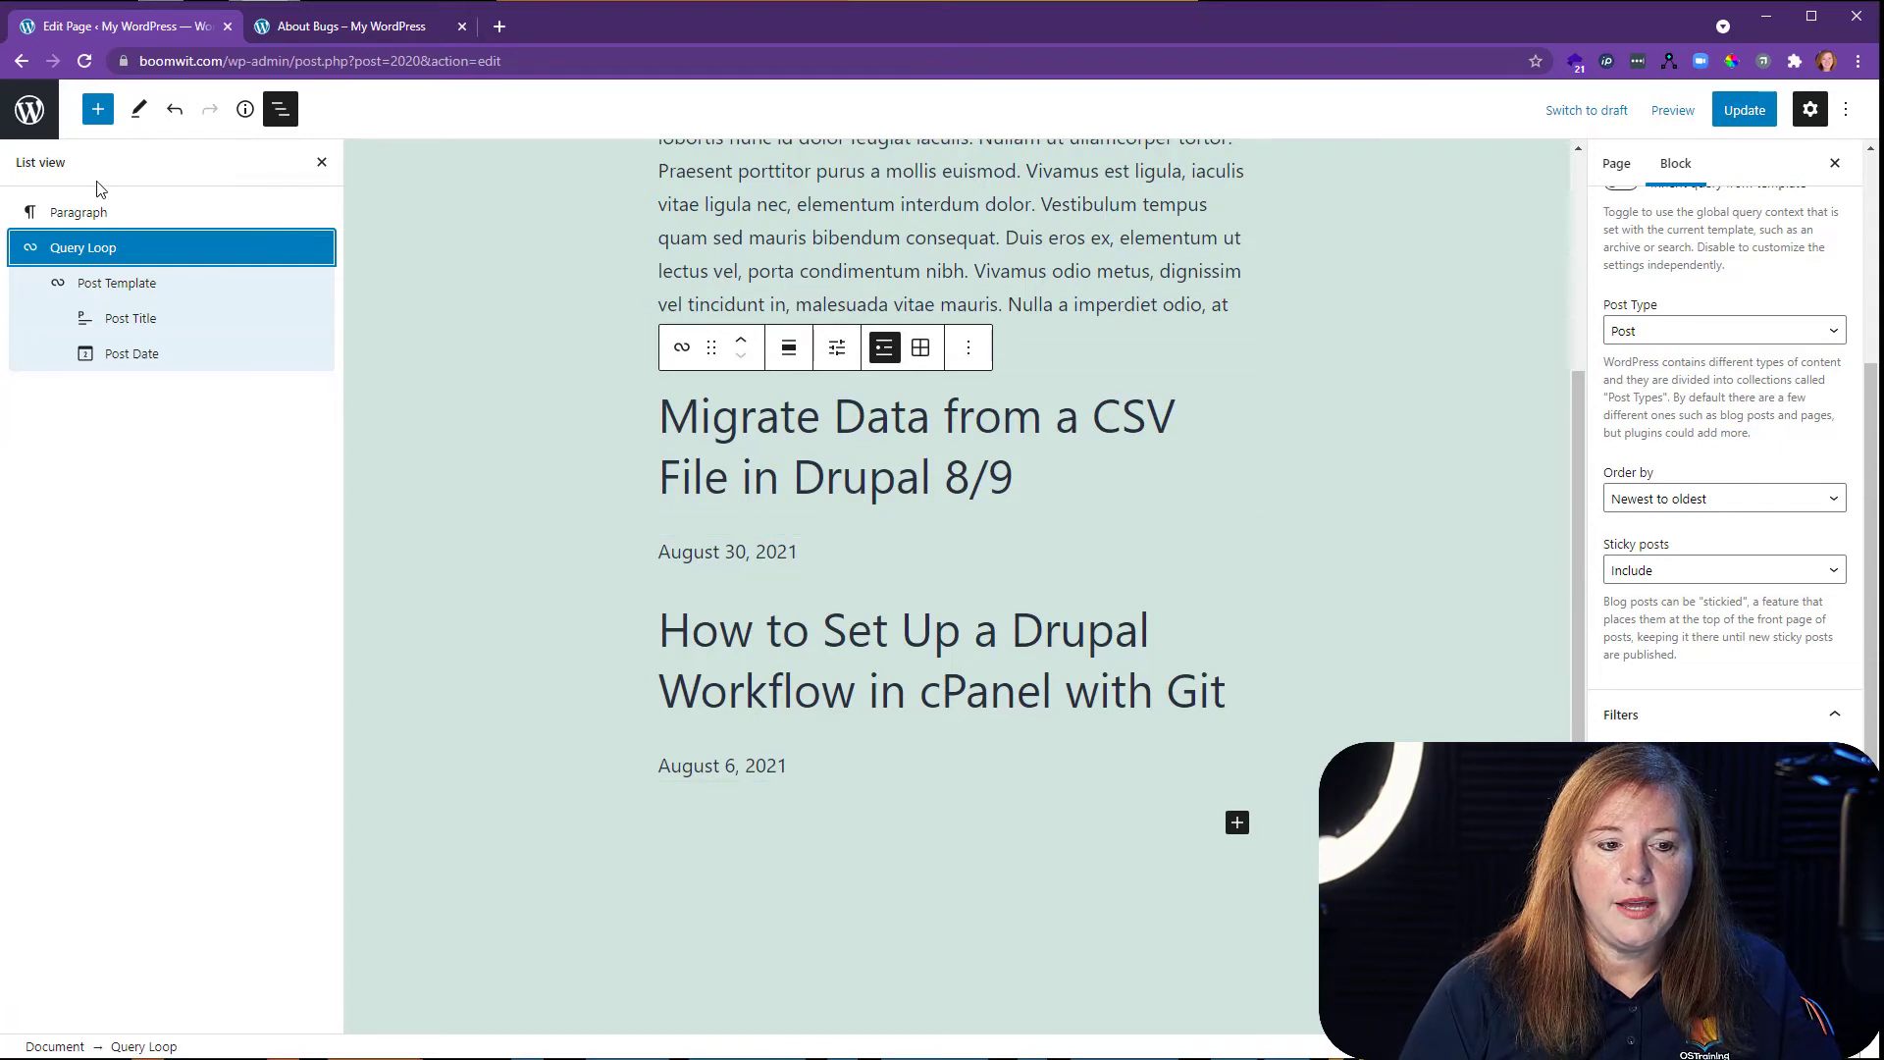
Add a Post Featured Image block, found by searching 'image', into the About Bugs Post Template.
{"action": "left_click", "coordinate": [98, 111]}
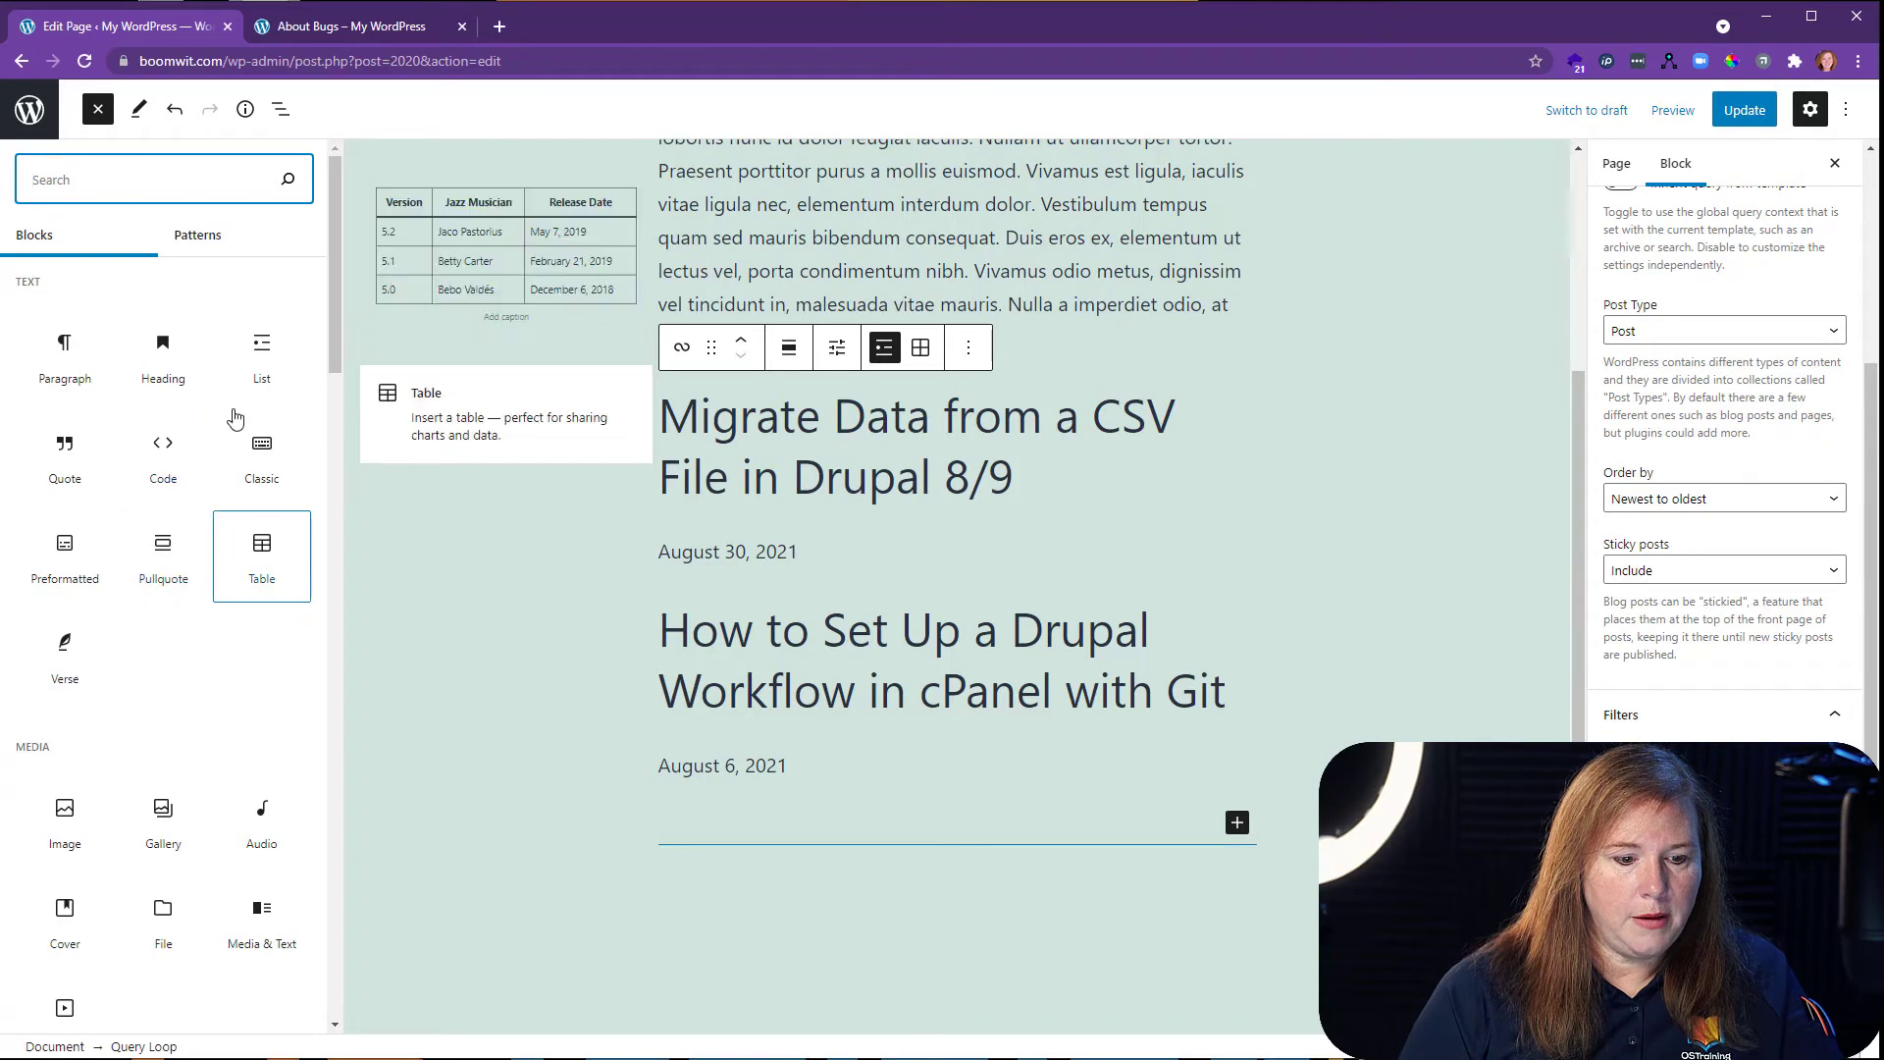
{"action": "type", "text": "image"}
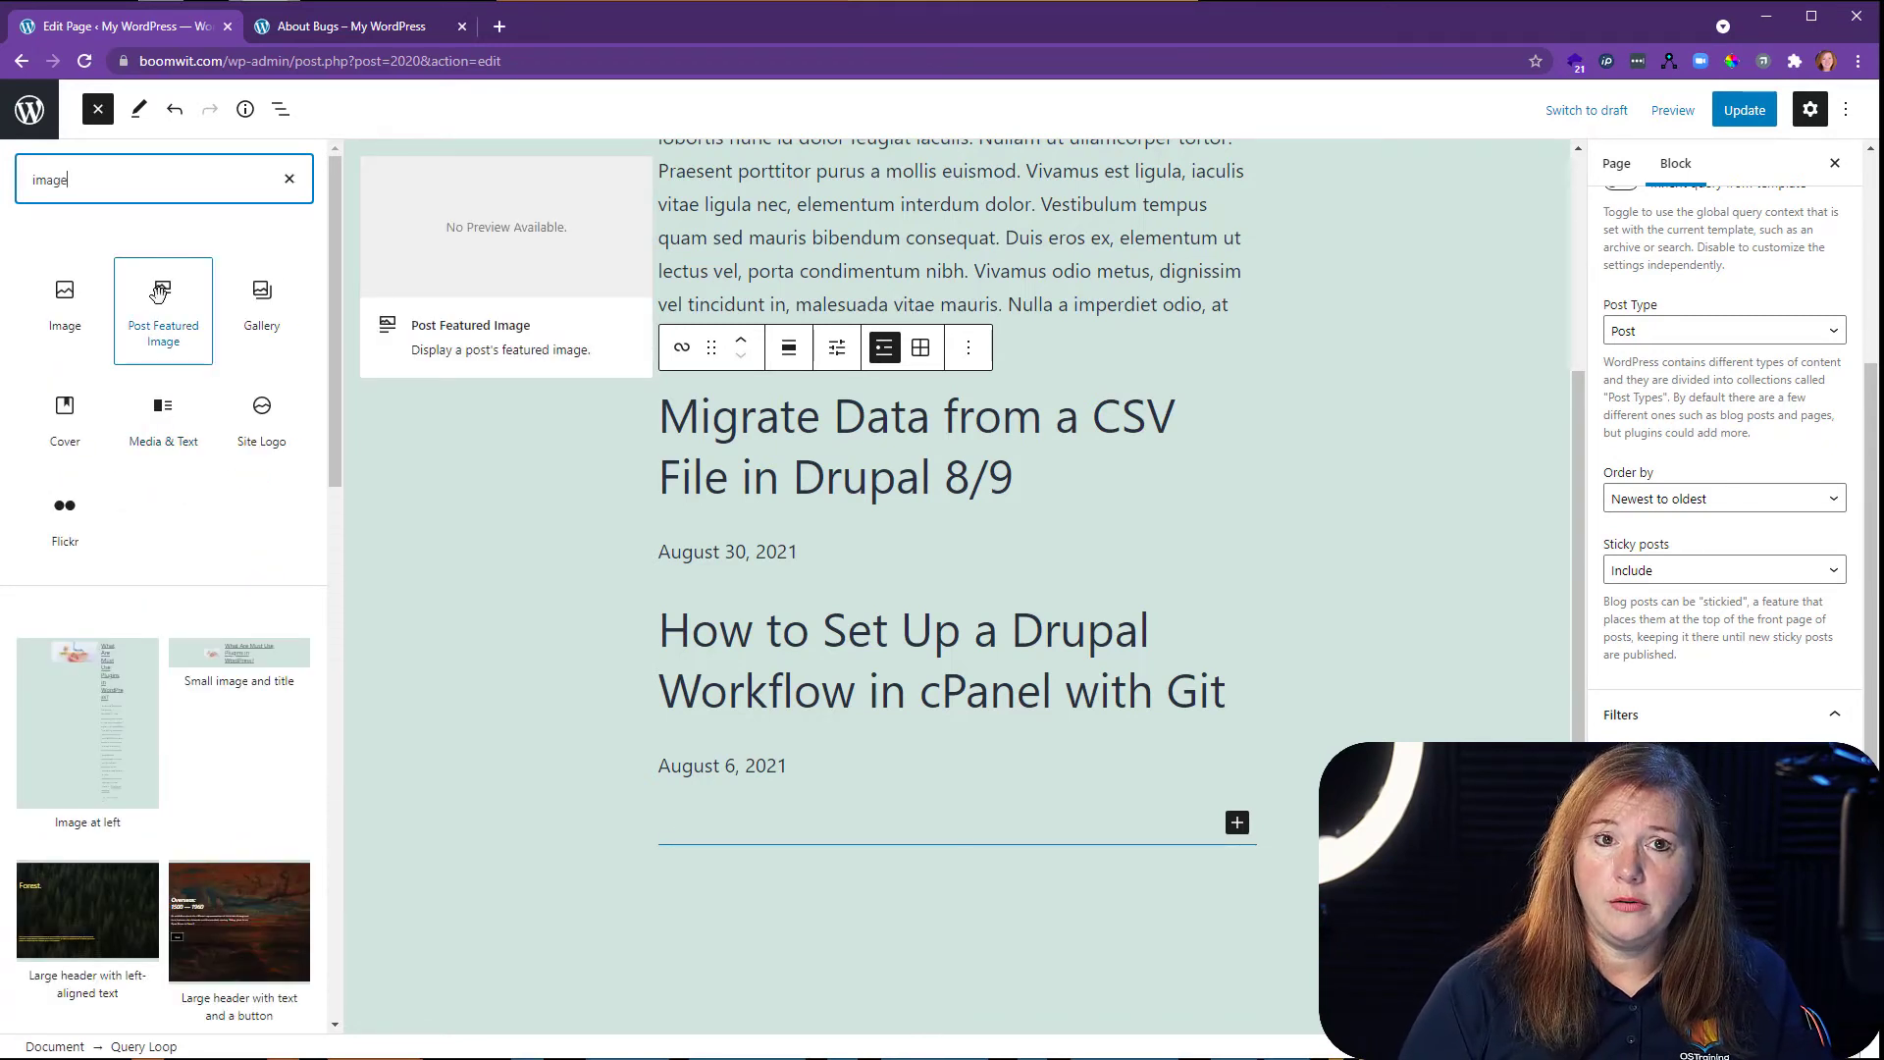
{"action": "left_click_drag", "start_coordinate": [157, 294], "coordinate": [732, 422]}
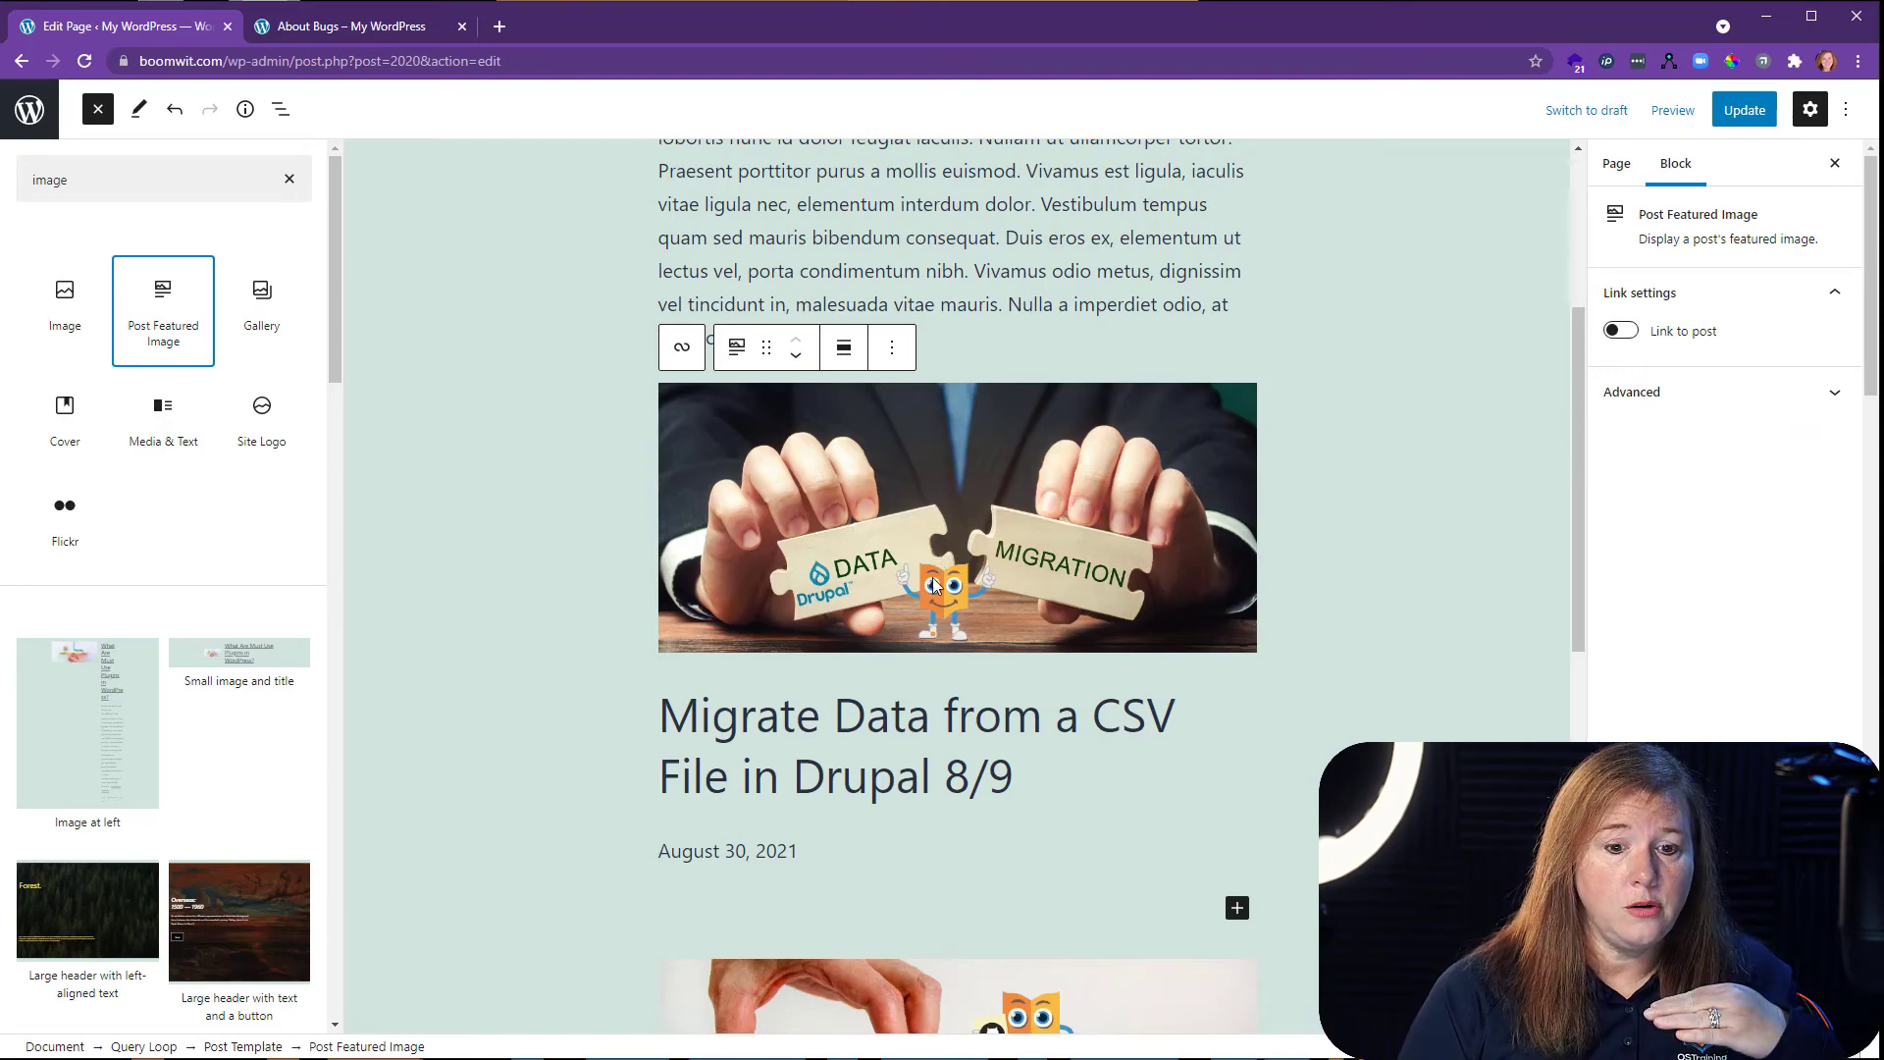
{"action": "scroll", "coordinate": [932, 579], "scroll_direction": "down", "scroll_amount": 3}
{"action": "scroll", "coordinate": [932, 599], "scroll_direction": "down", "scroll_amount": 2}
{"action": "scroll", "coordinate": [930, 599], "scroll_direction": "up", "scroll_amount": 5}
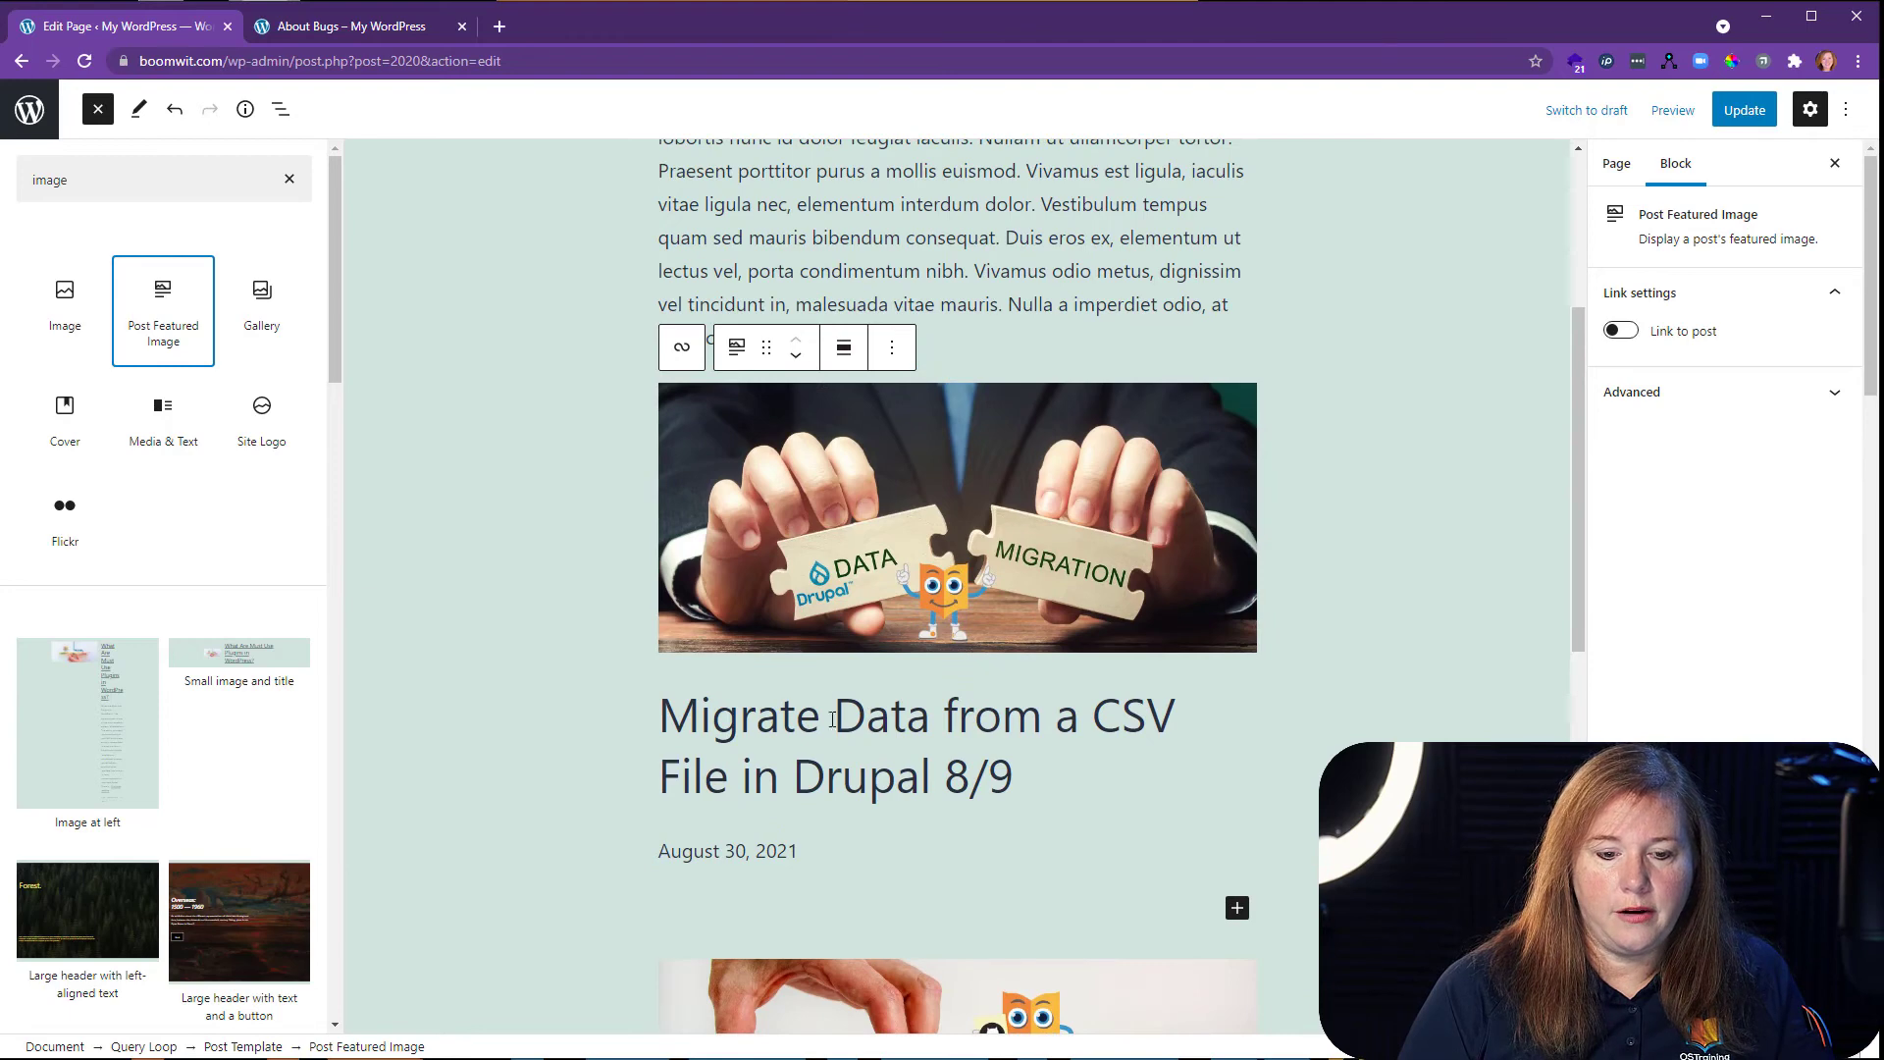
Place the featured image below each post title and update the About Bugs page.
{"action": "left_click", "coordinate": [797, 379]}
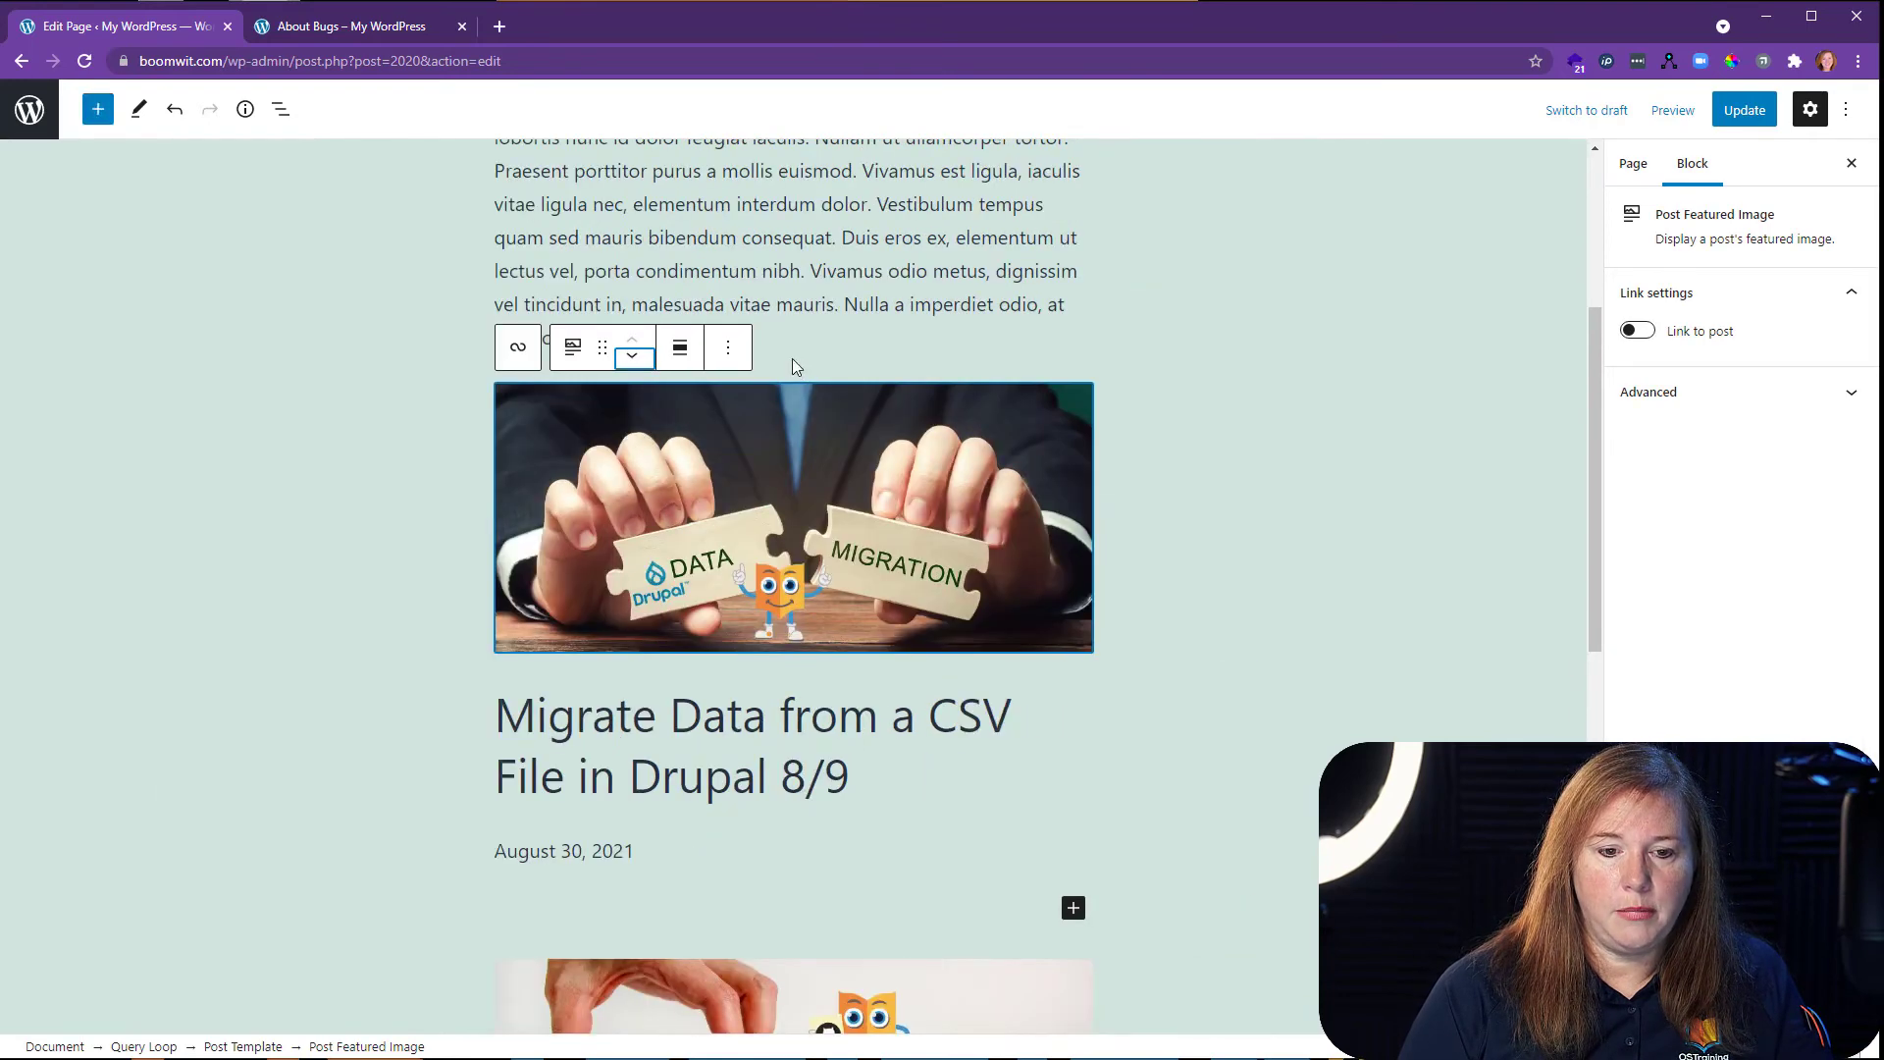
{"action": "left_click", "coordinate": [633, 361]}
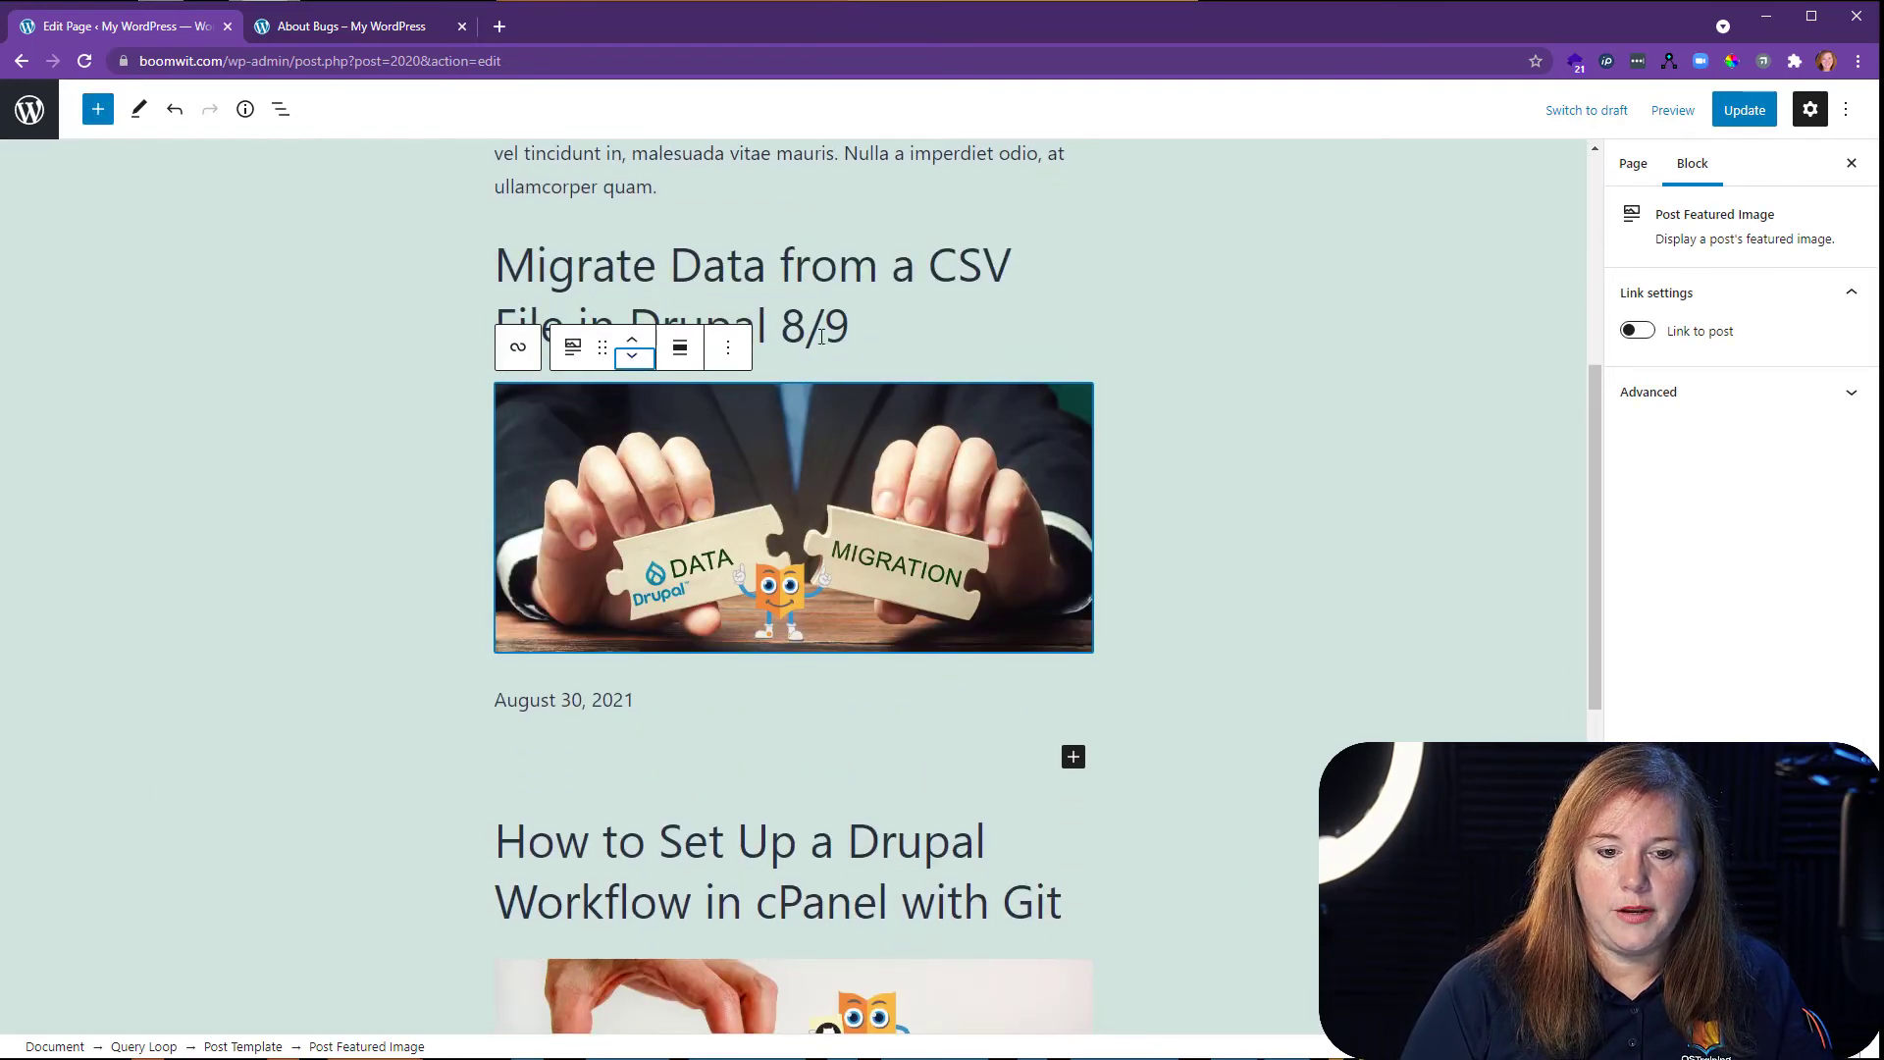
{"action": "left_click", "coordinate": [1745, 110]}
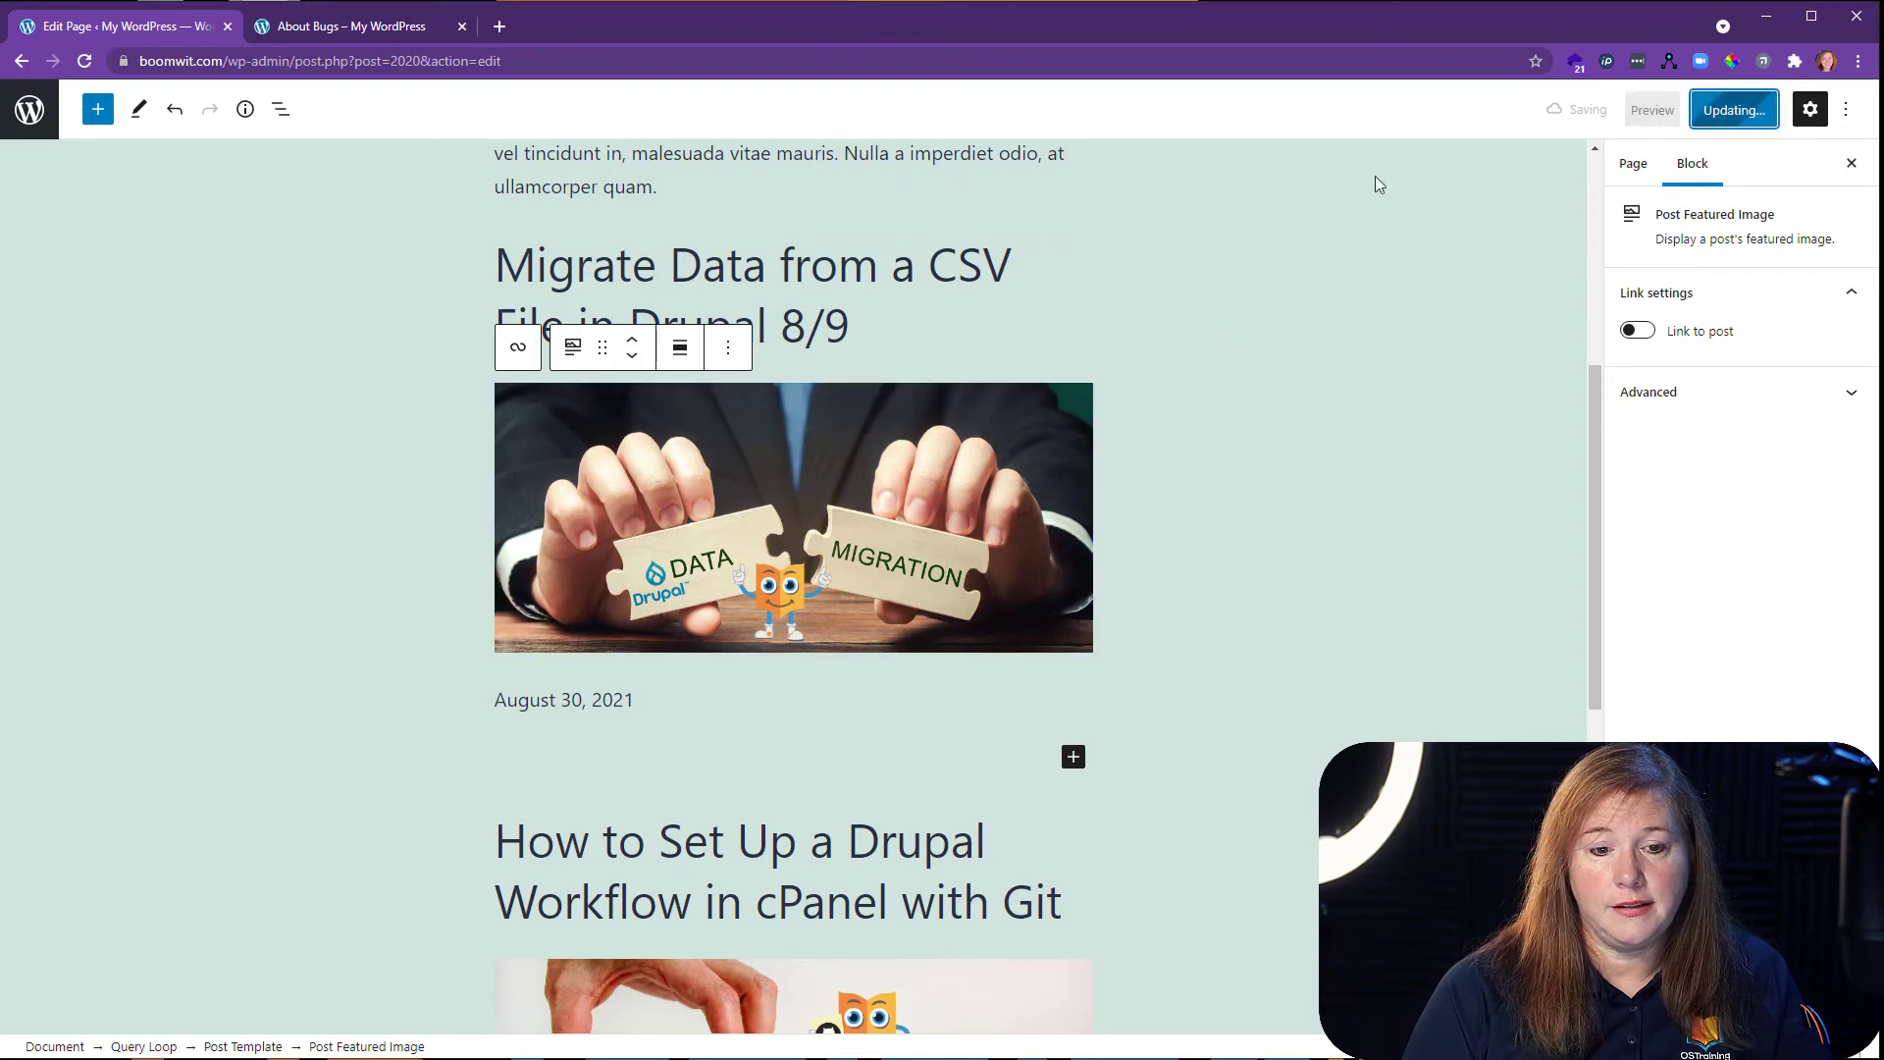
Reload the live About Bugs page and scroll to the two Drupal posts with their featured images.
{"action": "left_click", "coordinate": [373, 20]}
{"action": "left_click", "coordinate": [418, 59]}
{"action": "key", "text": "Return"}
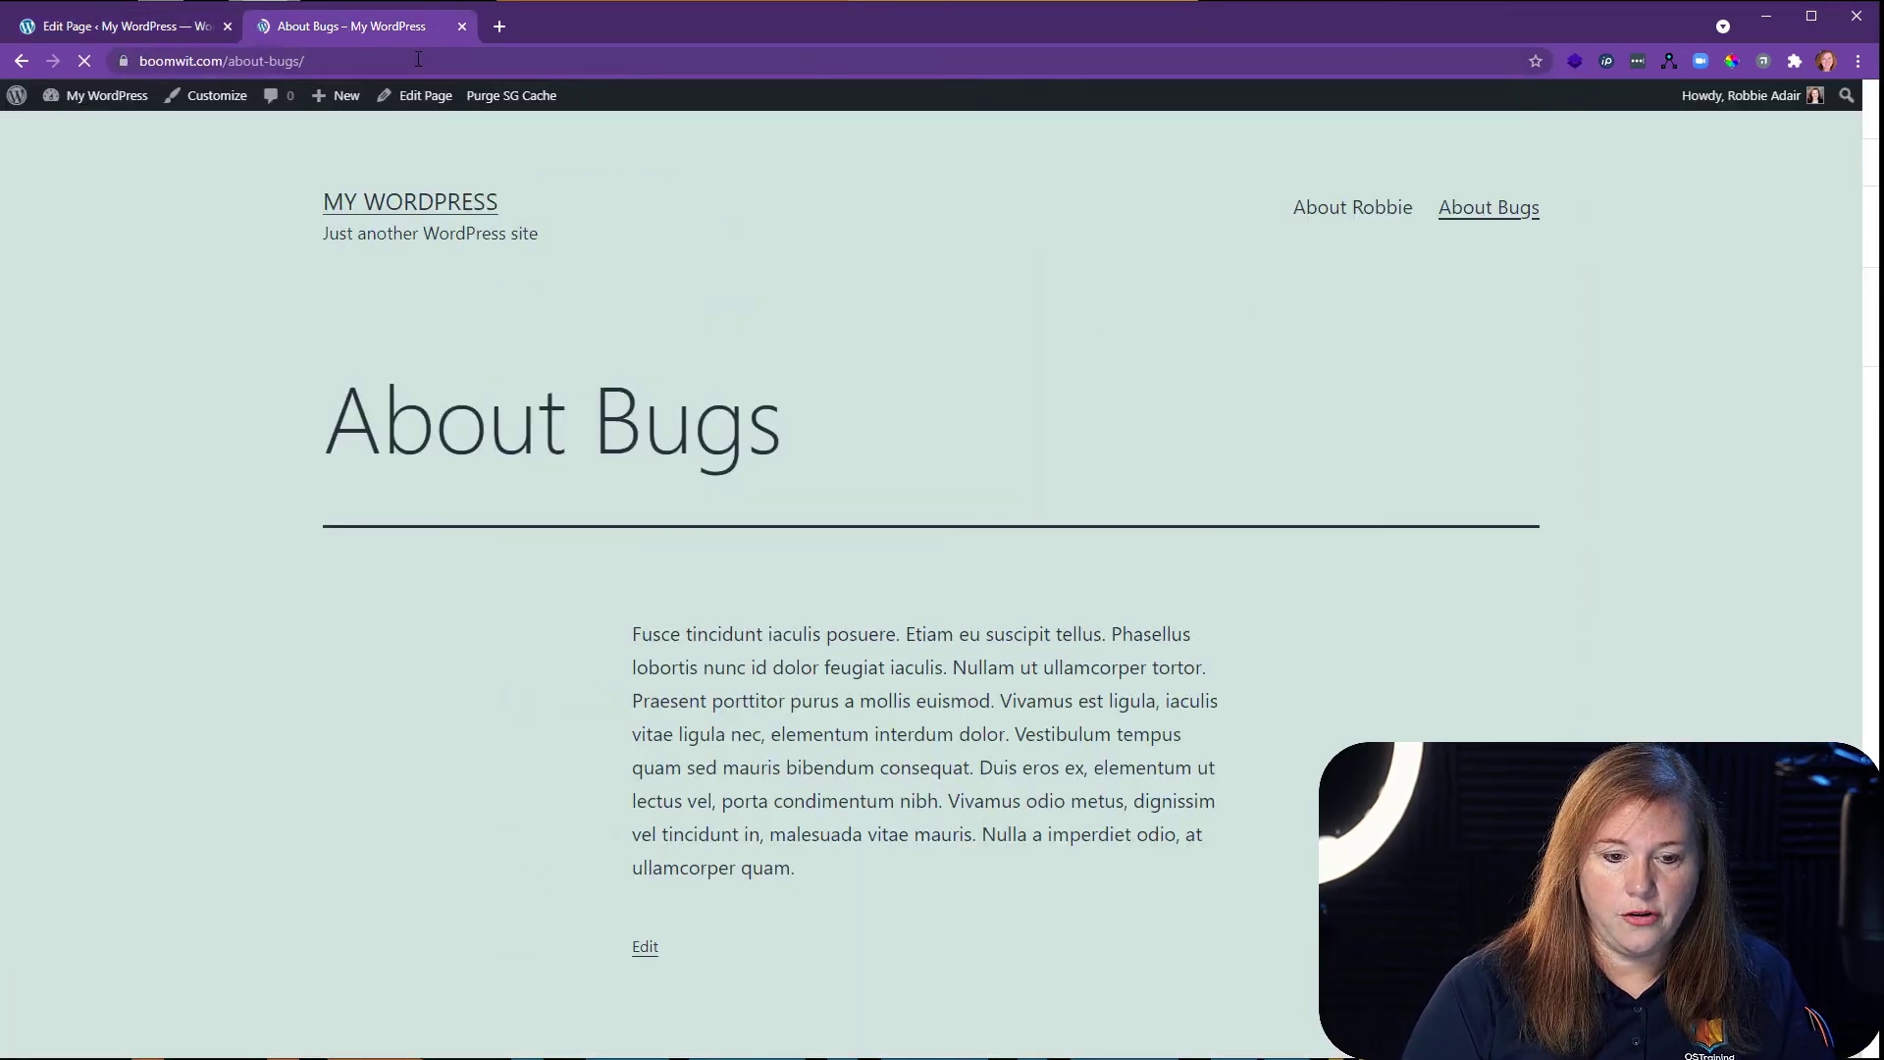
{"action": "scroll", "coordinate": [1003, 474], "scroll_direction": "down", "scroll_amount": 10}
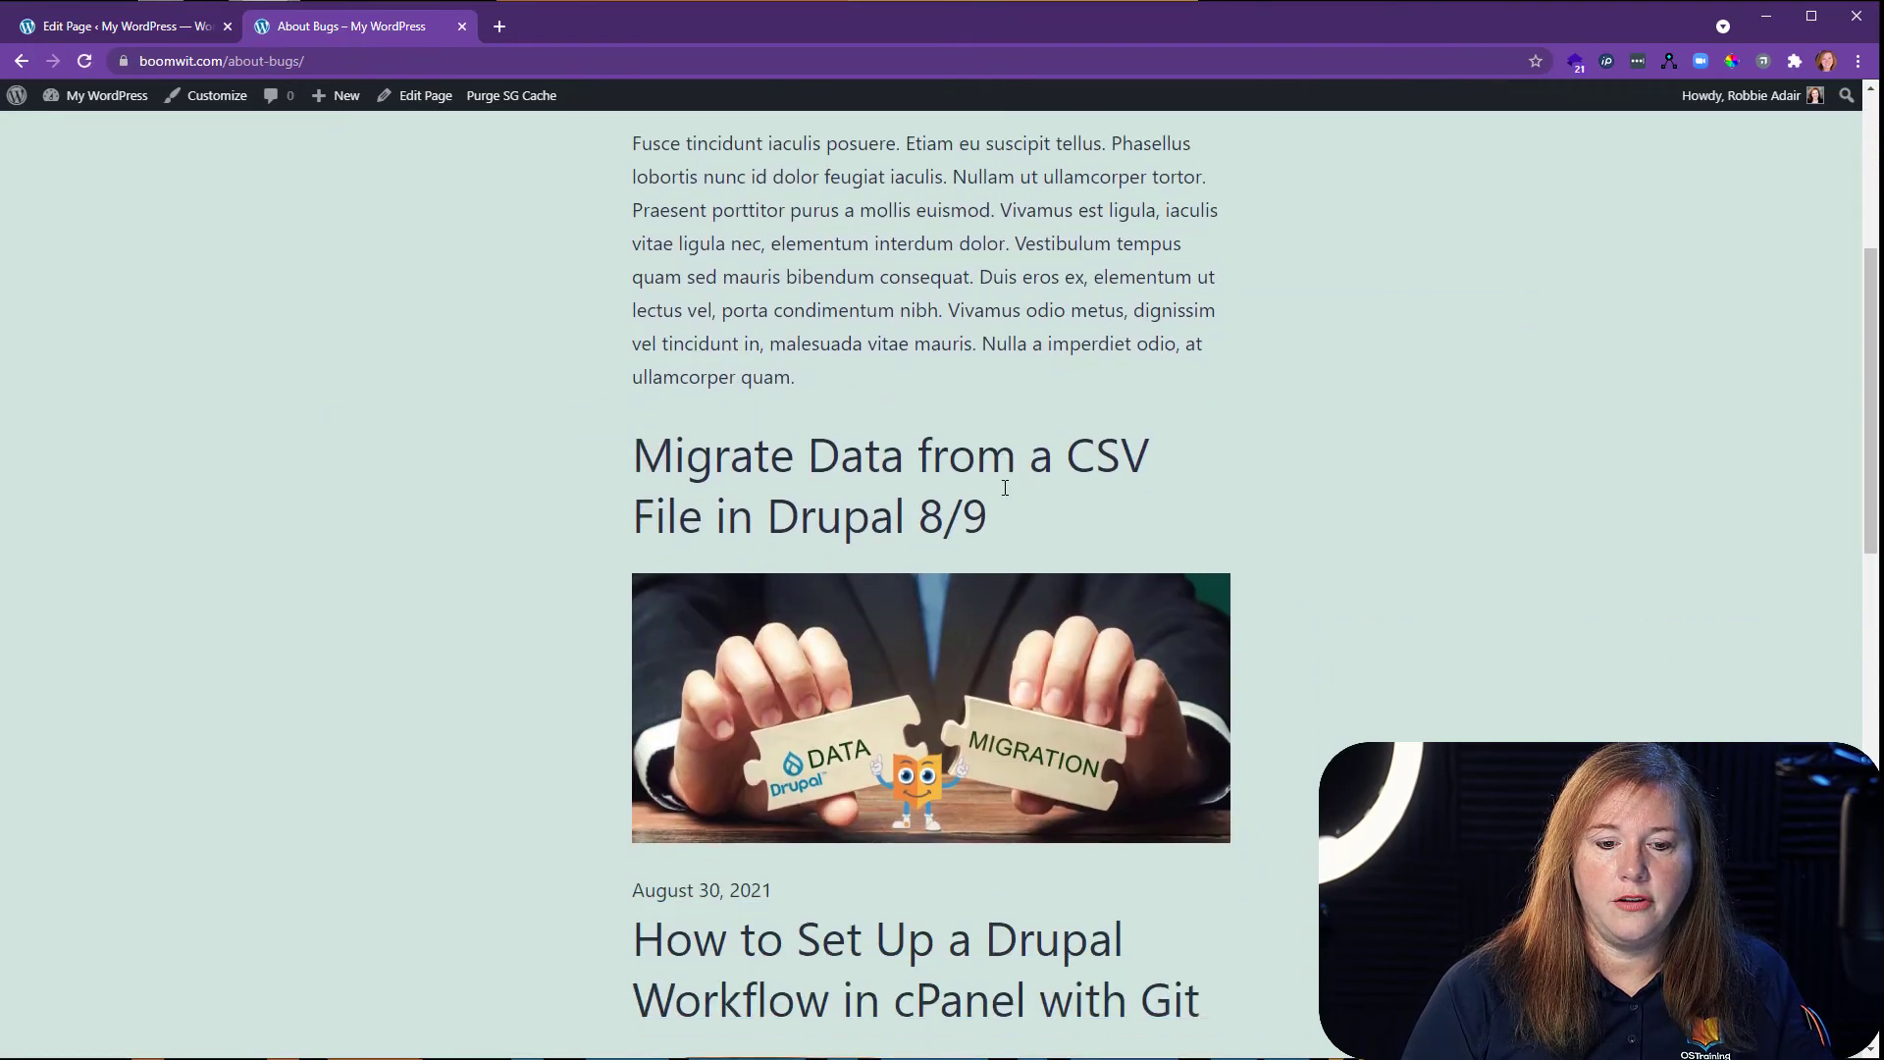
{"action": "scroll", "coordinate": [1010, 488], "scroll_direction": "down", "scroll_amount": 2}
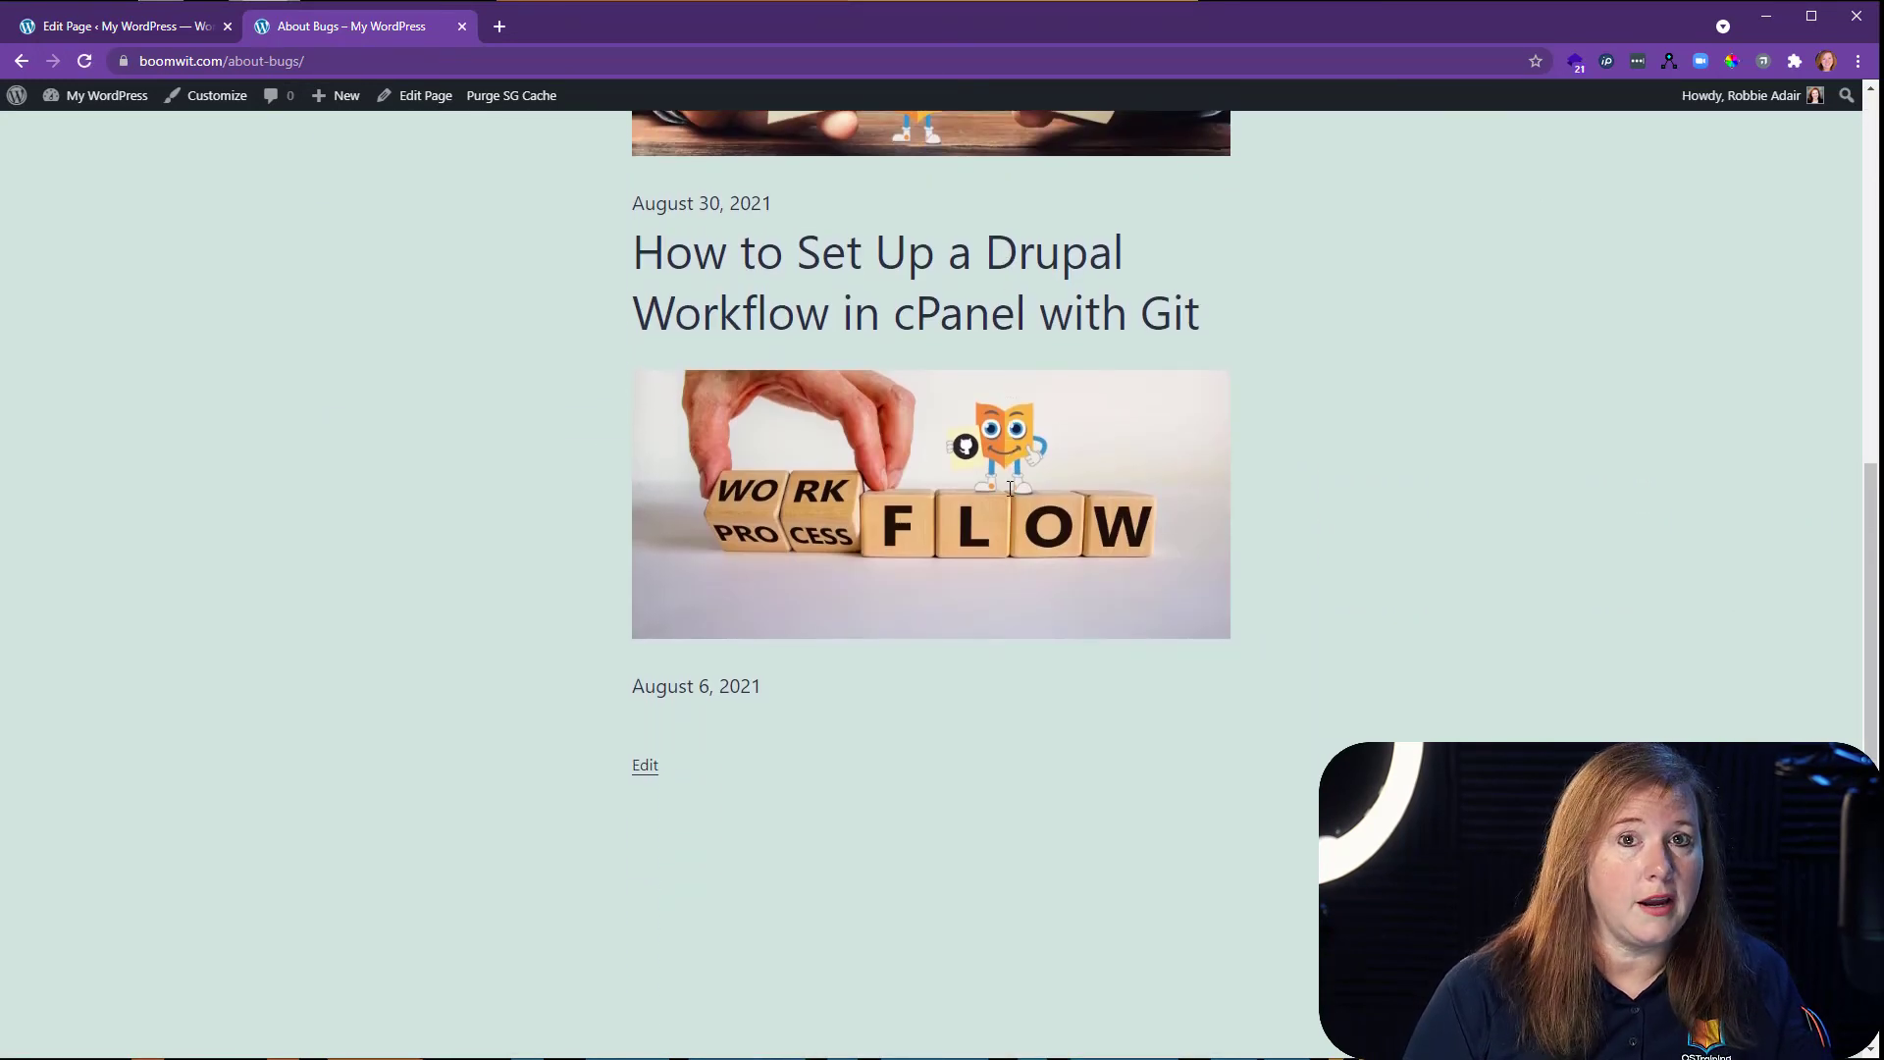